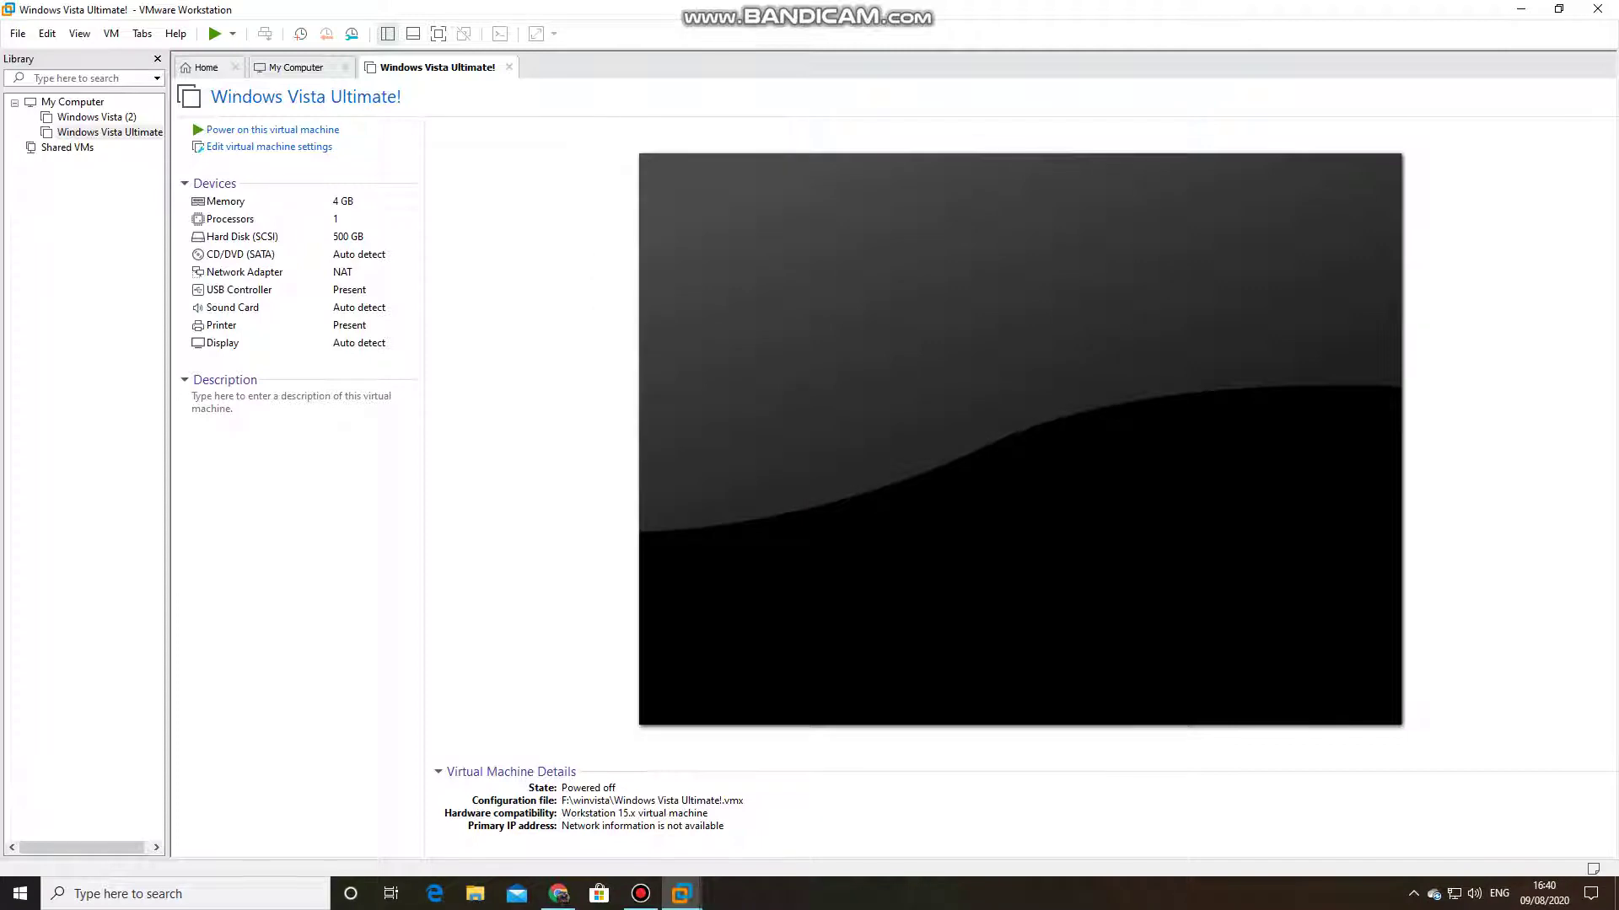
# Power on the Windows Vista Ultimate! virtual machine and choose Start Windows Normally in its error recovery screen
pyautogui.click(273, 129)
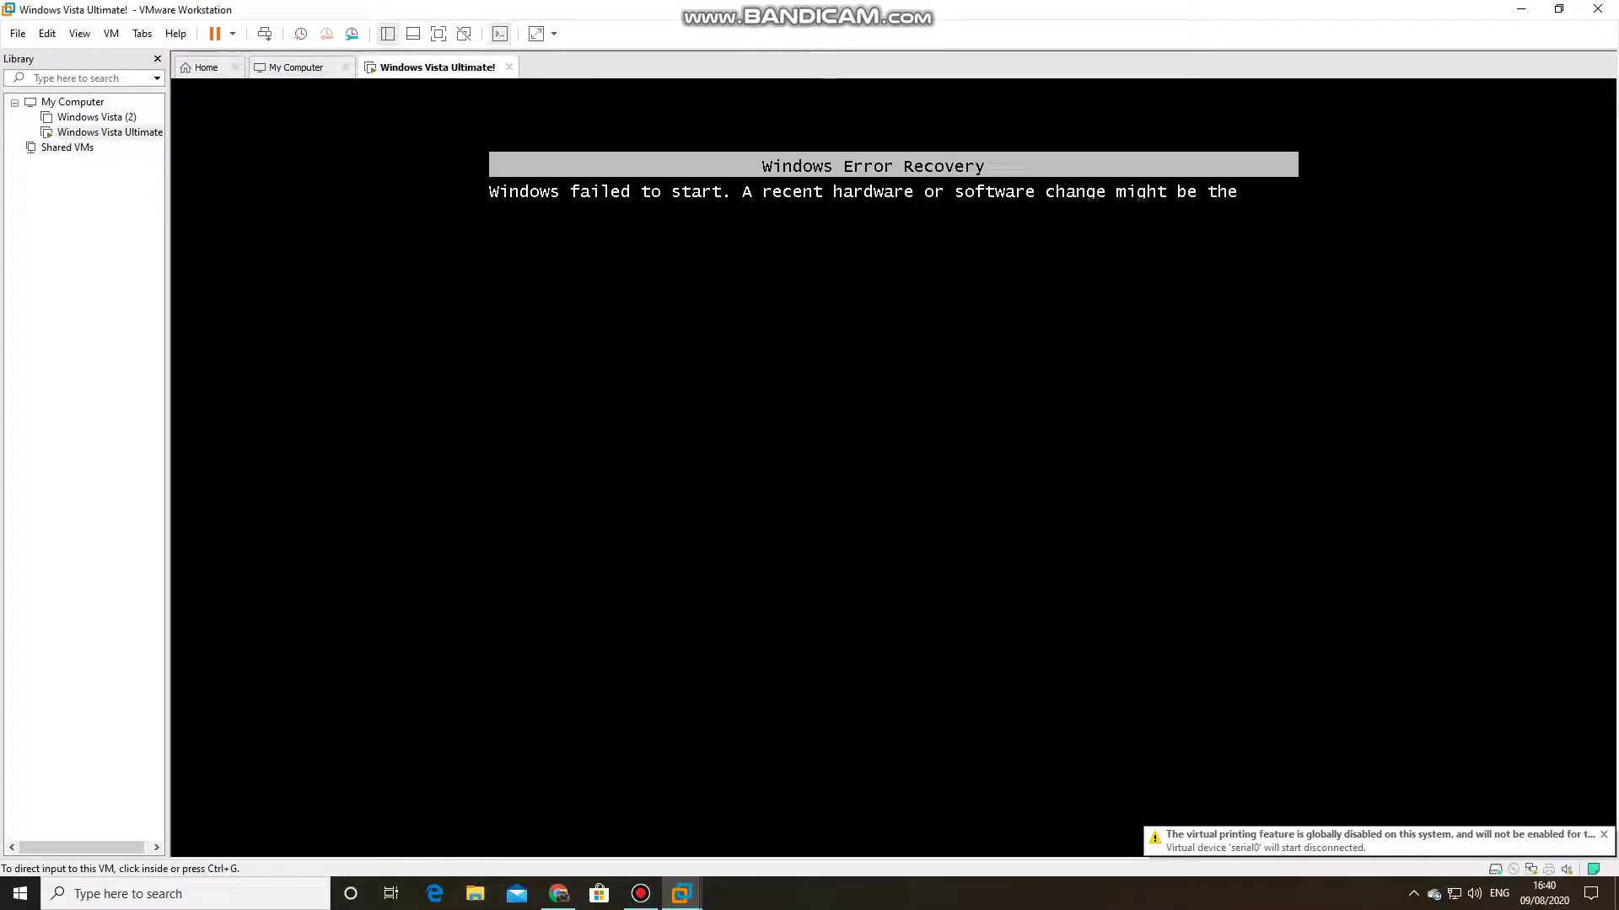
pyautogui.hotkey('ctrl', 'g')
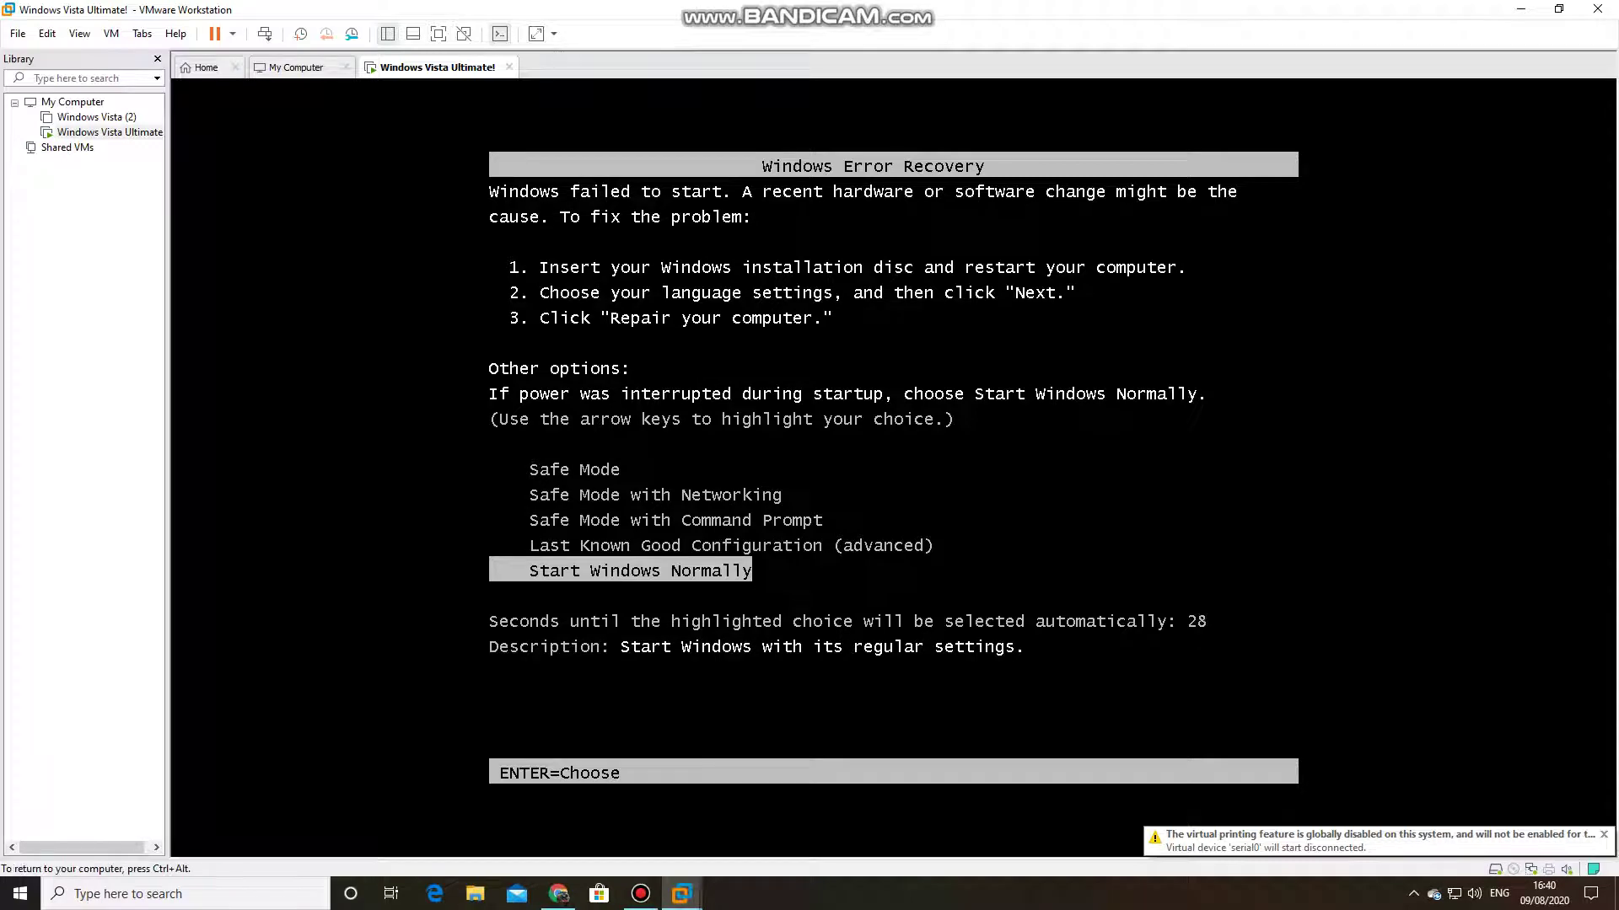
pyautogui.press('Return')
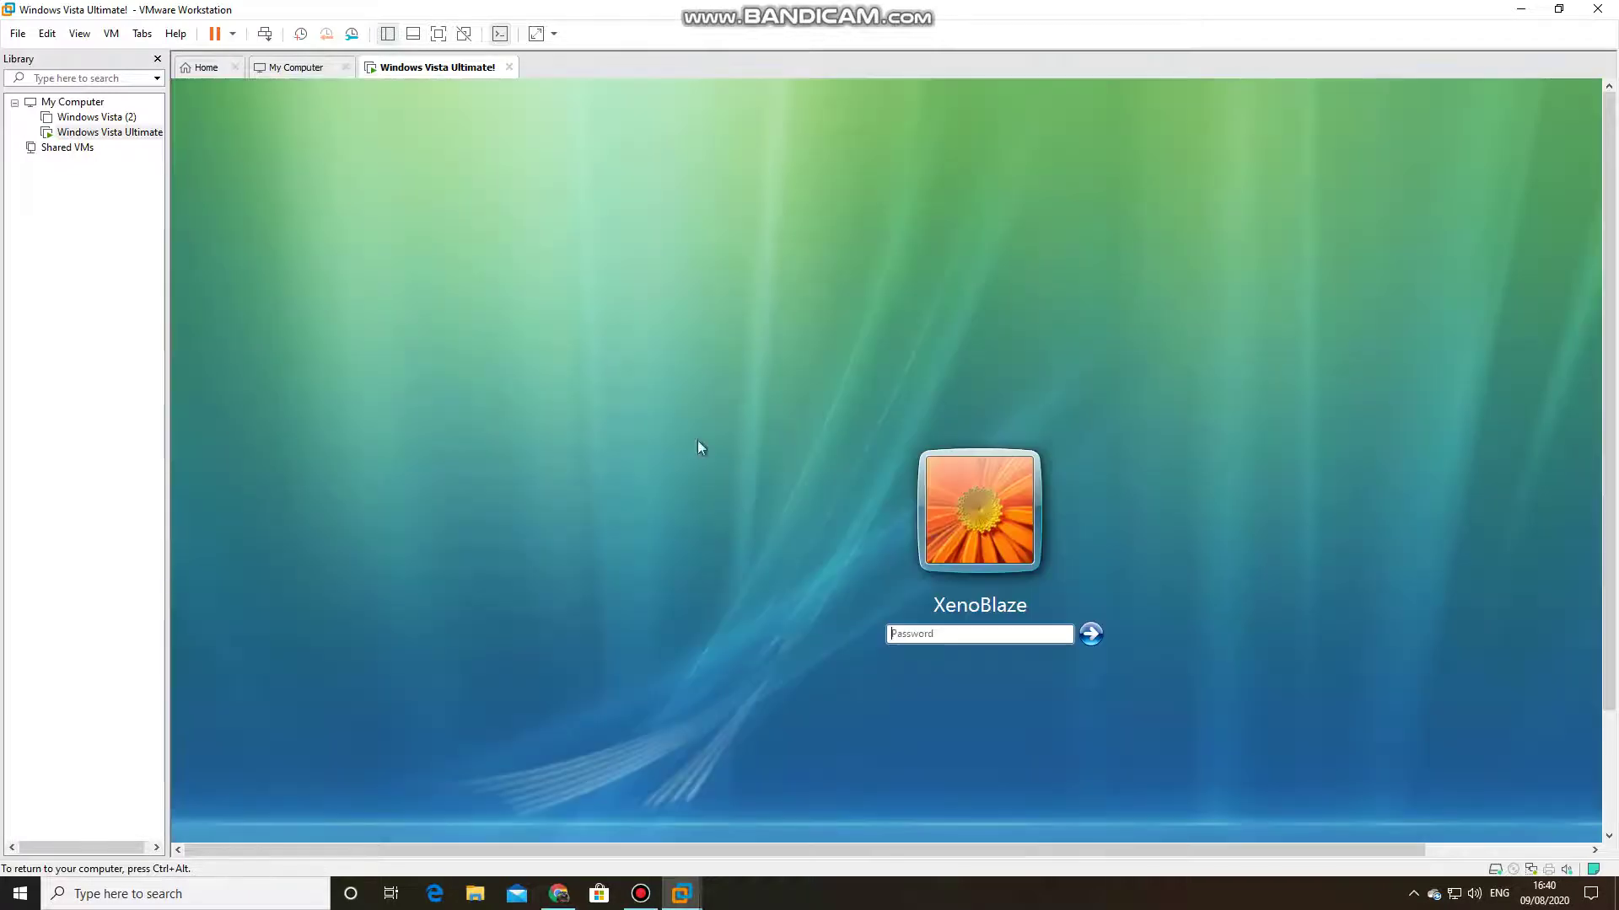
# Switch the virtual machine to full screen and log in to the Vista account with its password
pyautogui.hotkey('ctrl', 'alt')
pyautogui.click(437, 34)
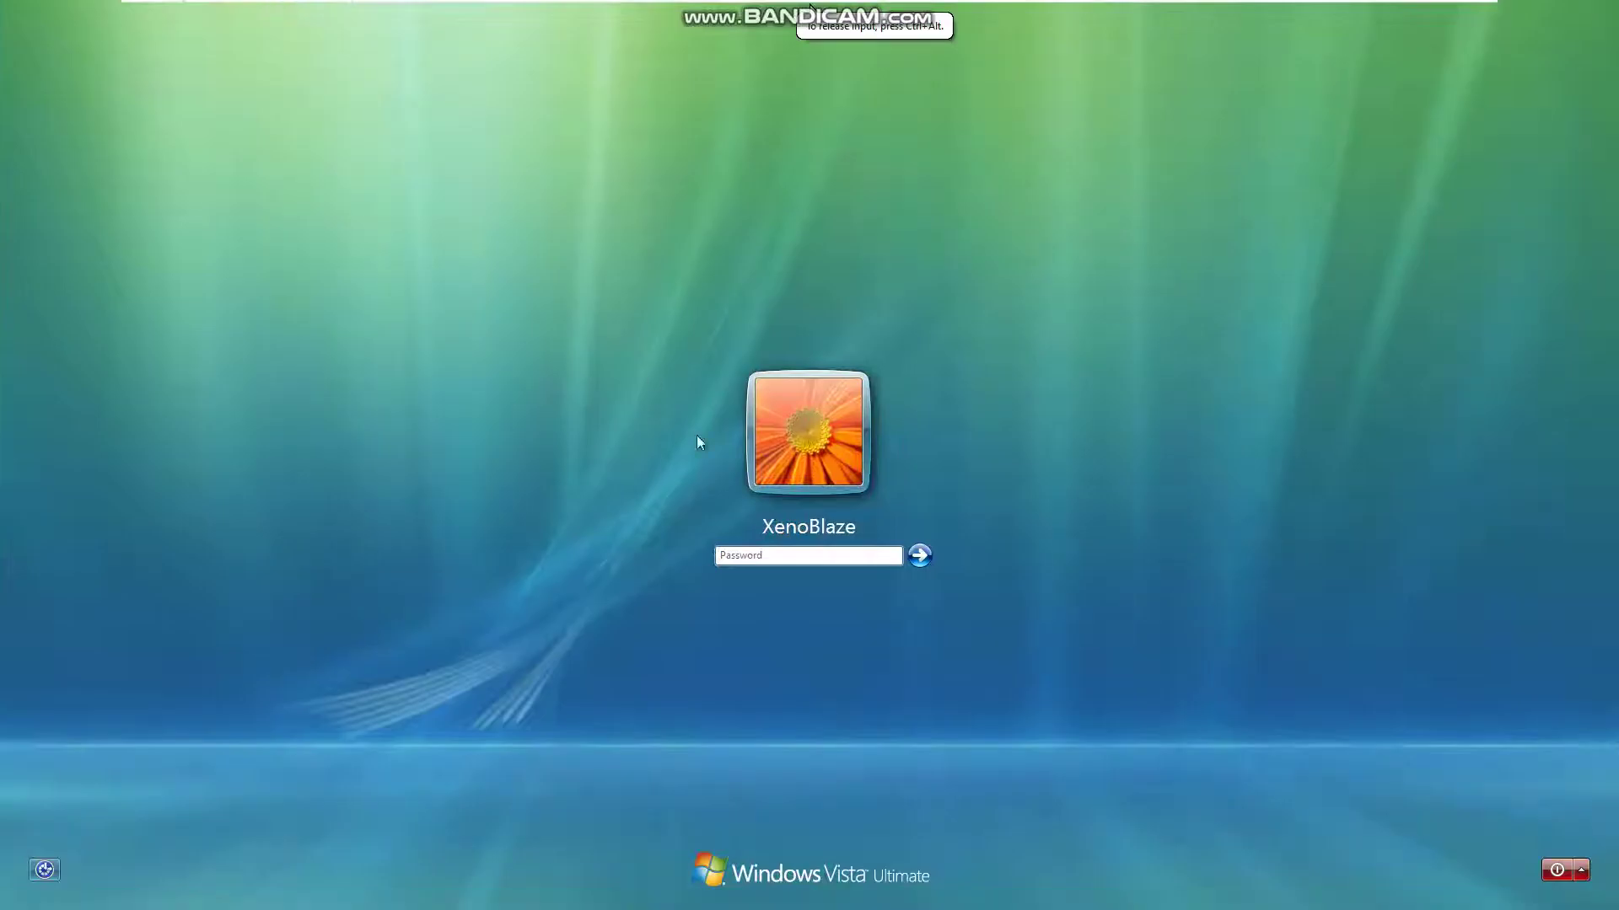
pyautogui.click(800, 553)
pyautogui.press('Return')
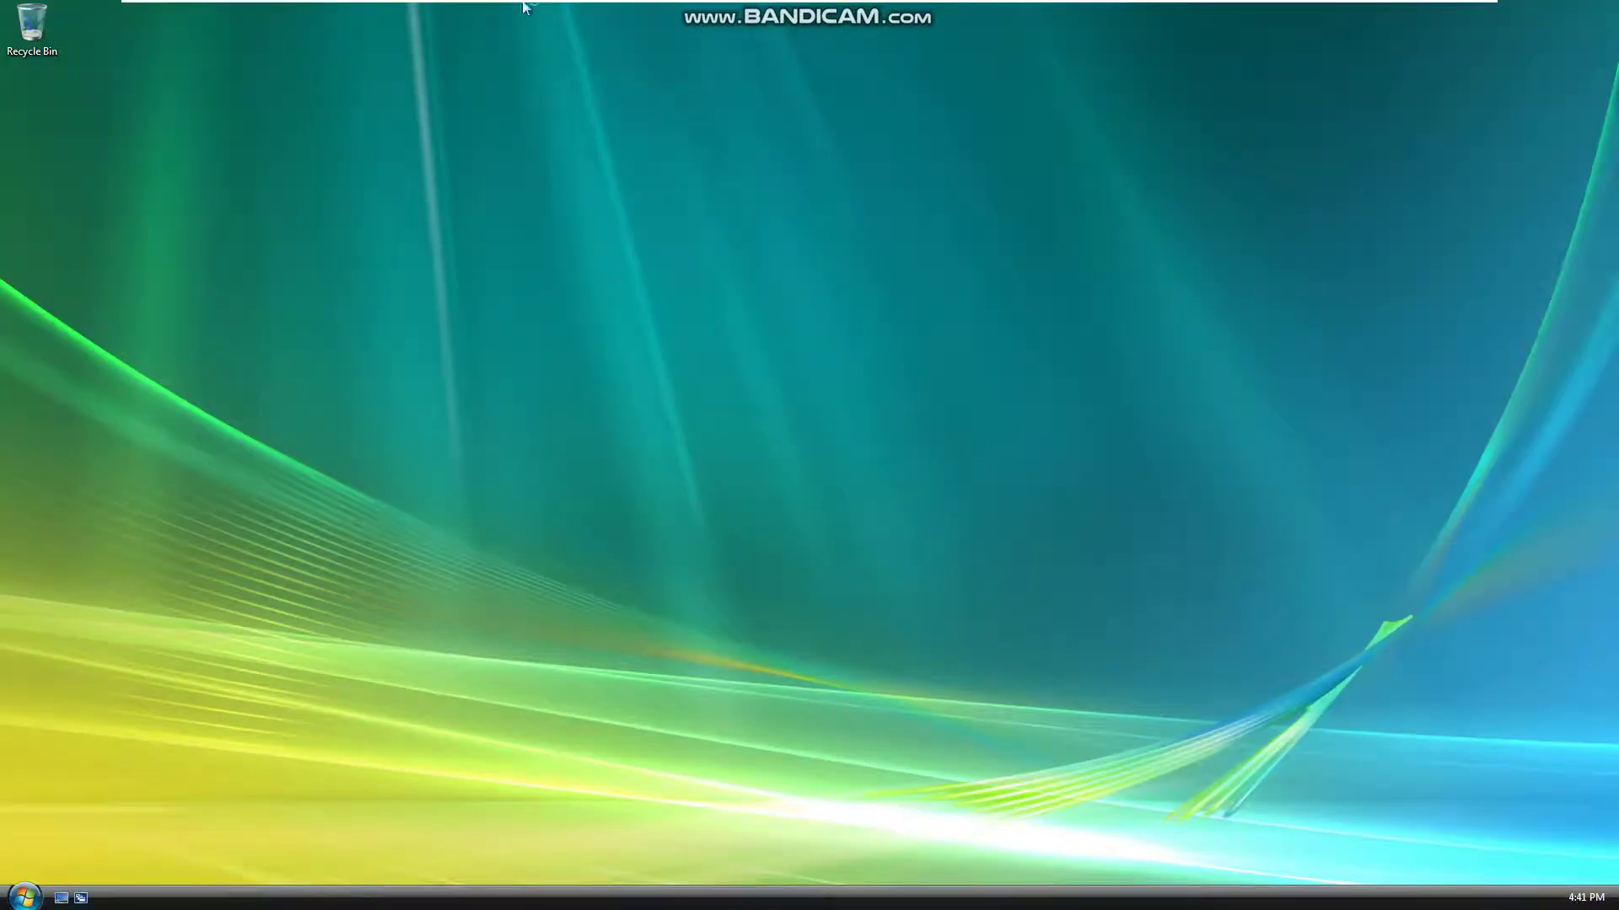
# Start the VMware Tools installation by connecting its installer CD to the virtual machine
pyautogui.moveTo(522, 4)
pyautogui.click(275, 10)
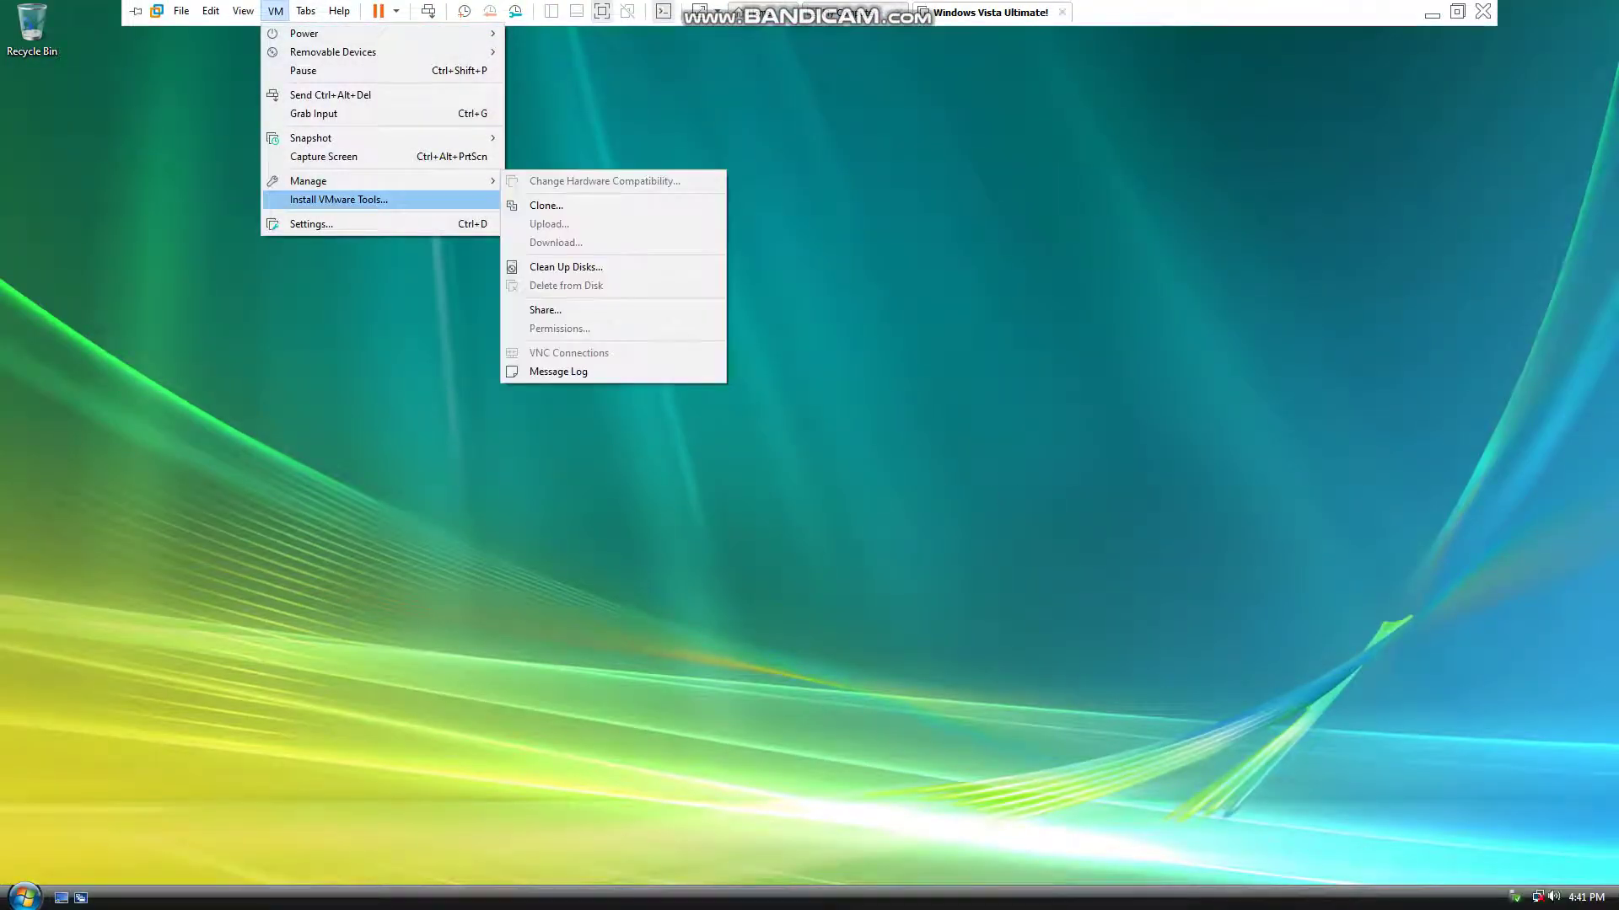
pyautogui.click(351, 199)
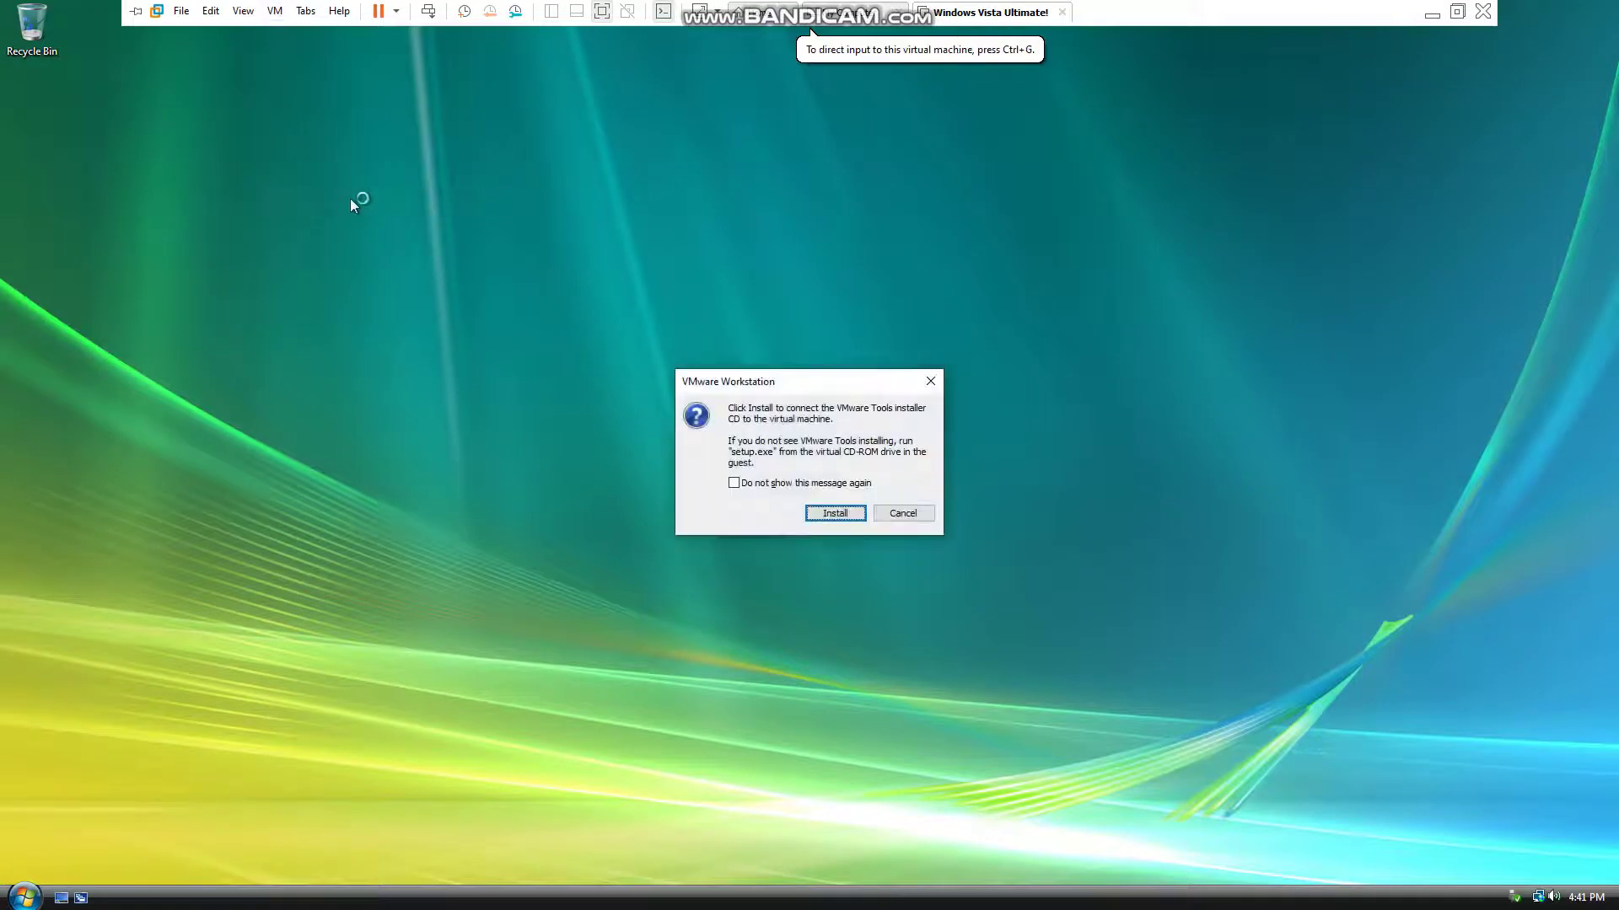
pyautogui.press('Return')
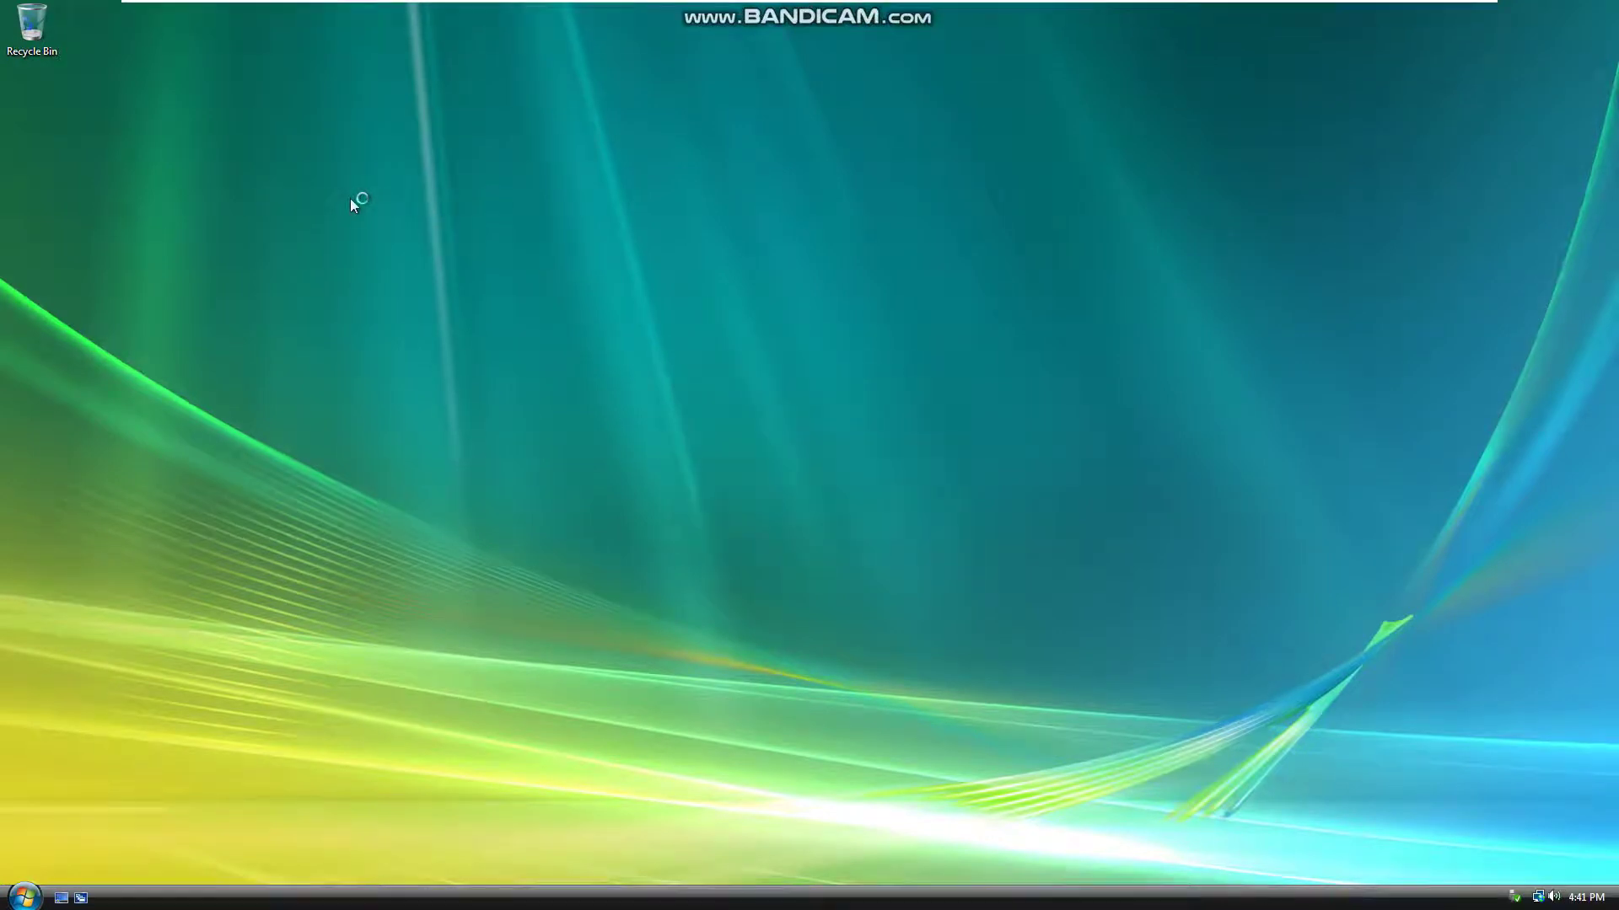
pyautogui.click(351, 199)
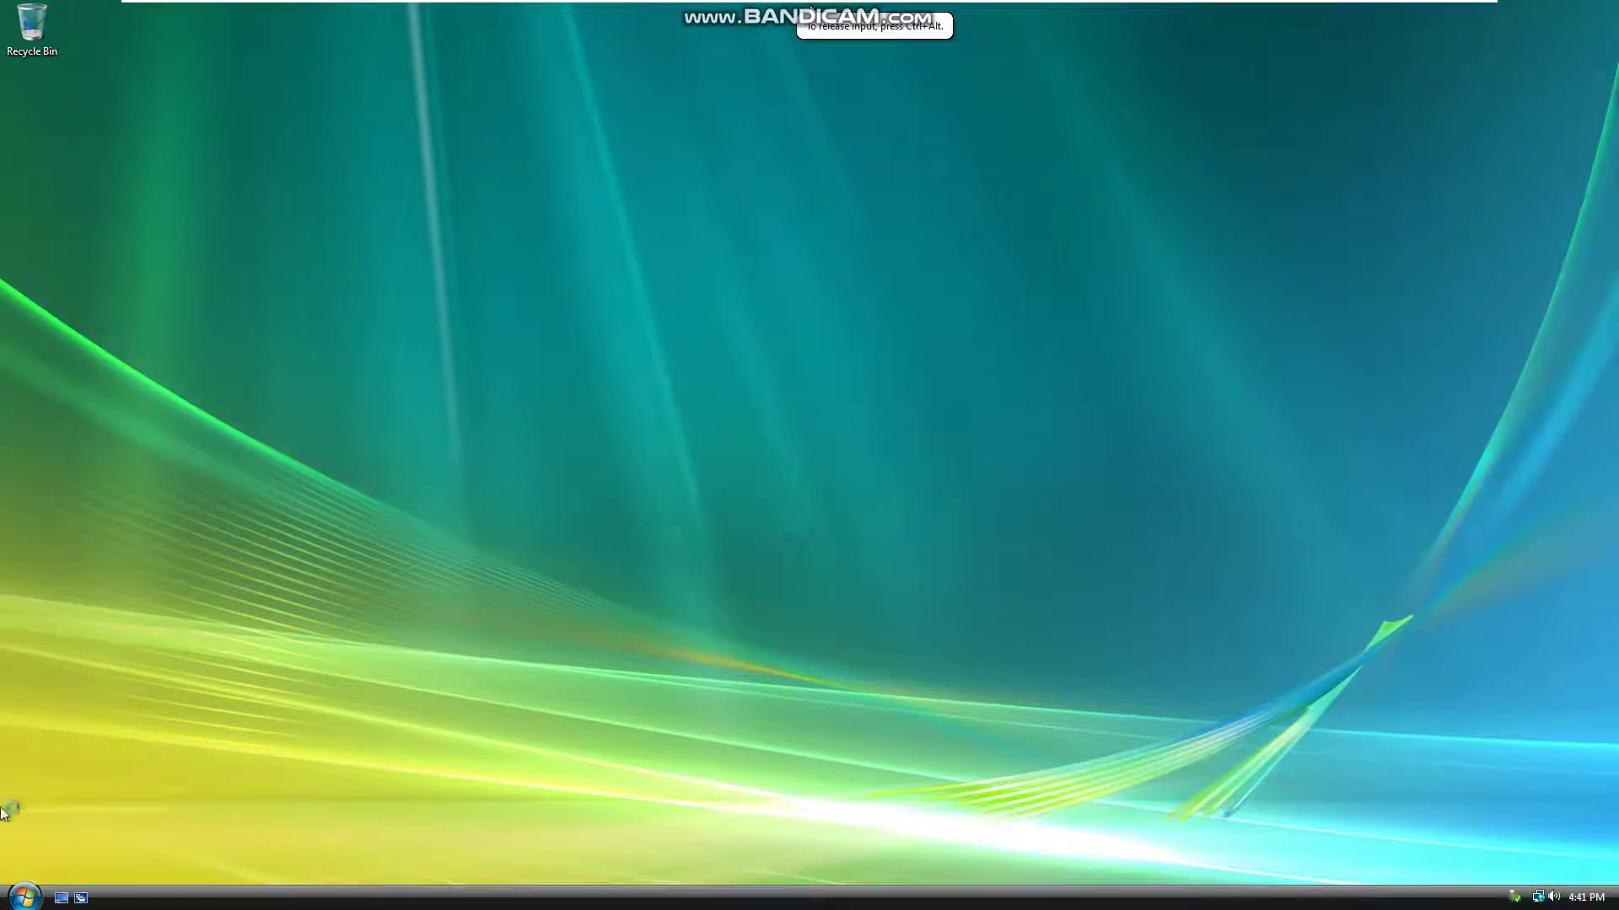
# Launch the VMware Tools setup from DVD Drive (D:) in Computer and allow setup.exe through User Account Control
pyautogui.click(23, 897)
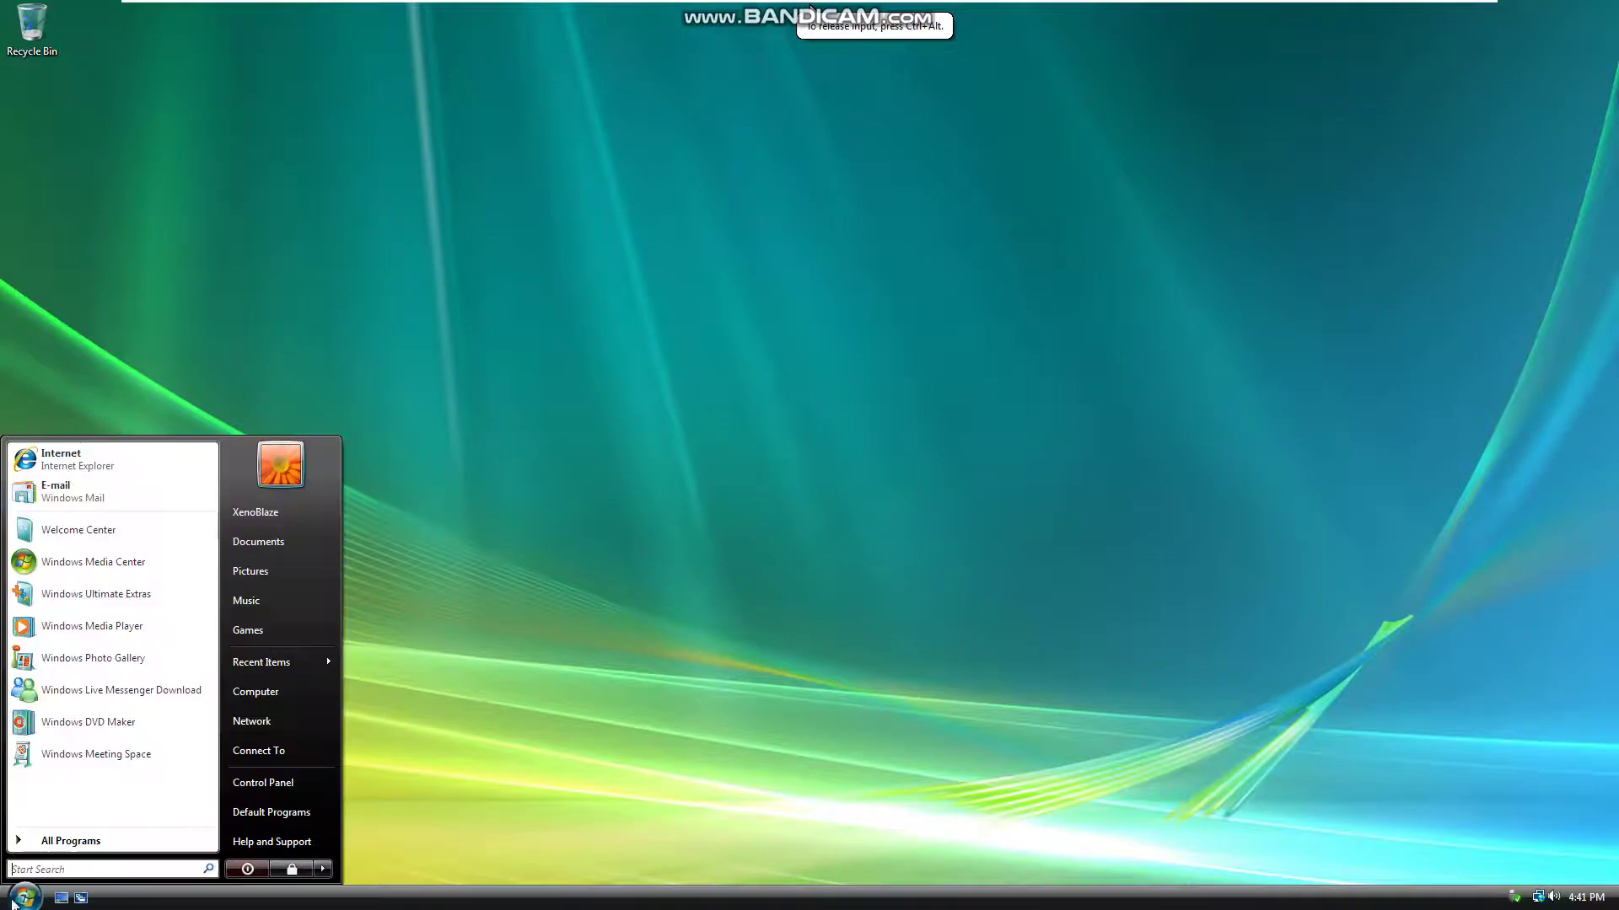
pyautogui.click(286, 682)
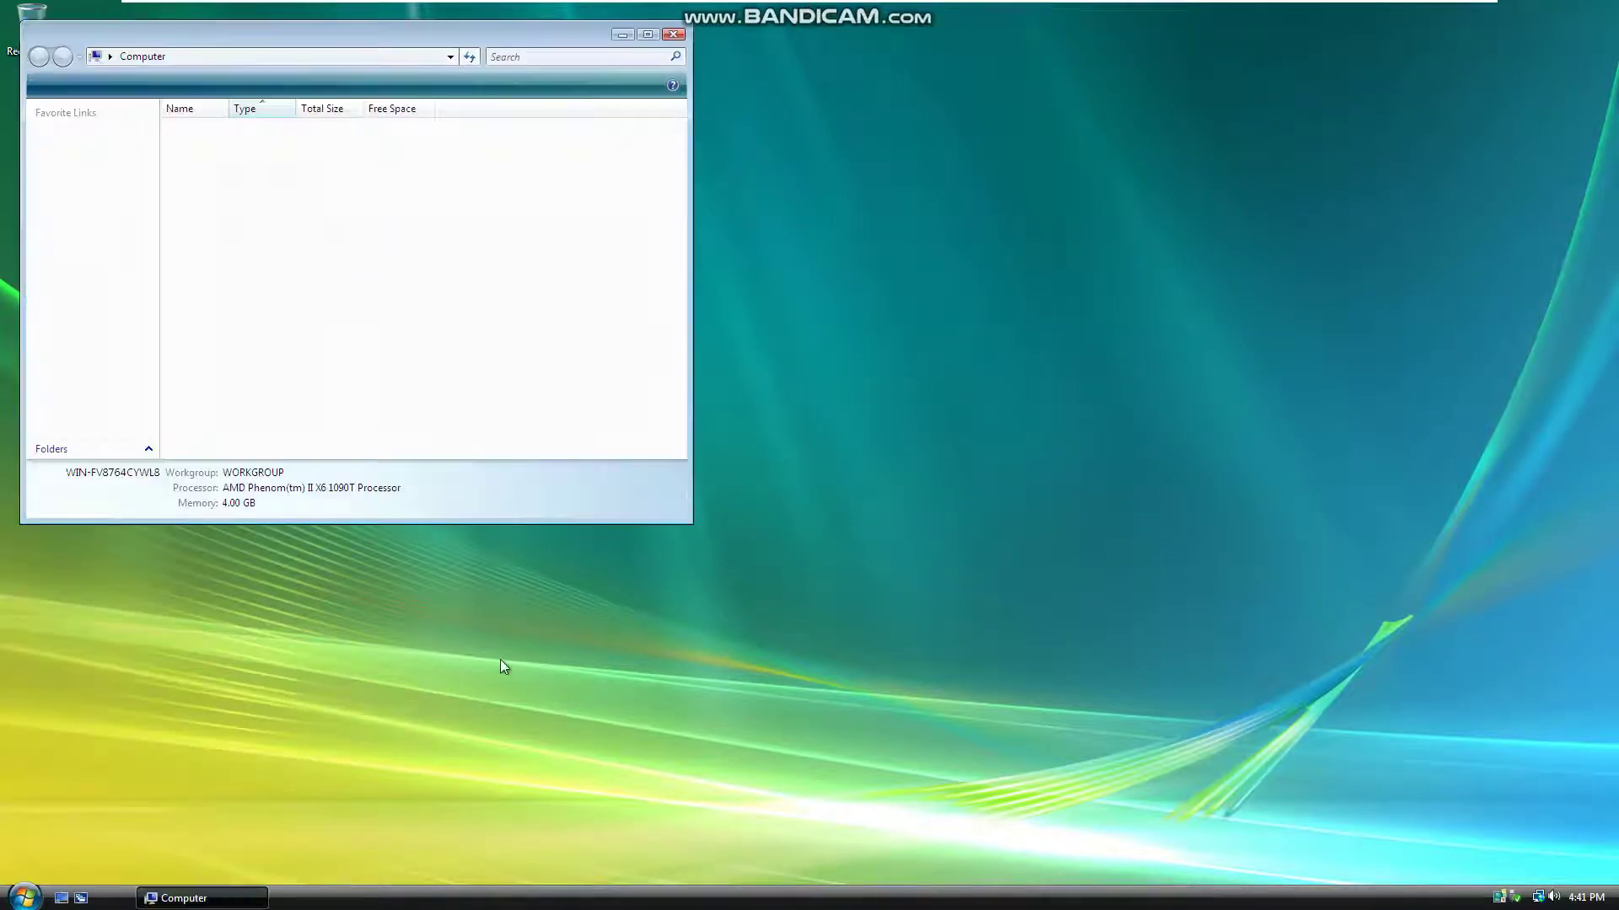
pyautogui.doubleClick(312, 232)
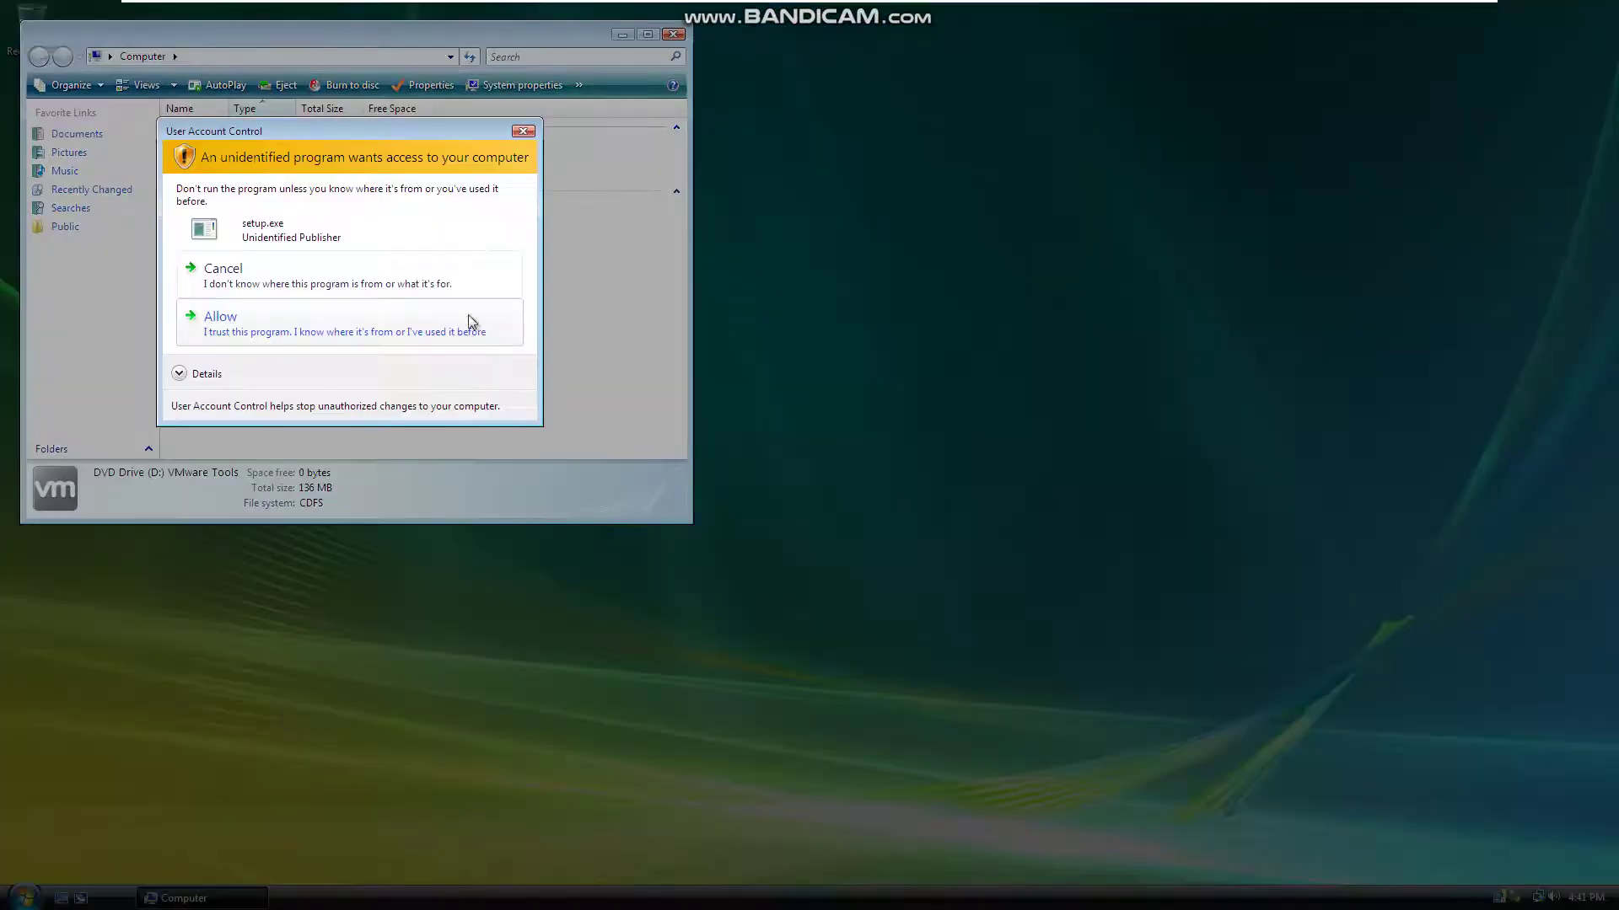
pyautogui.moveTo(428, 135); pyautogui.dragTo(864, 278)
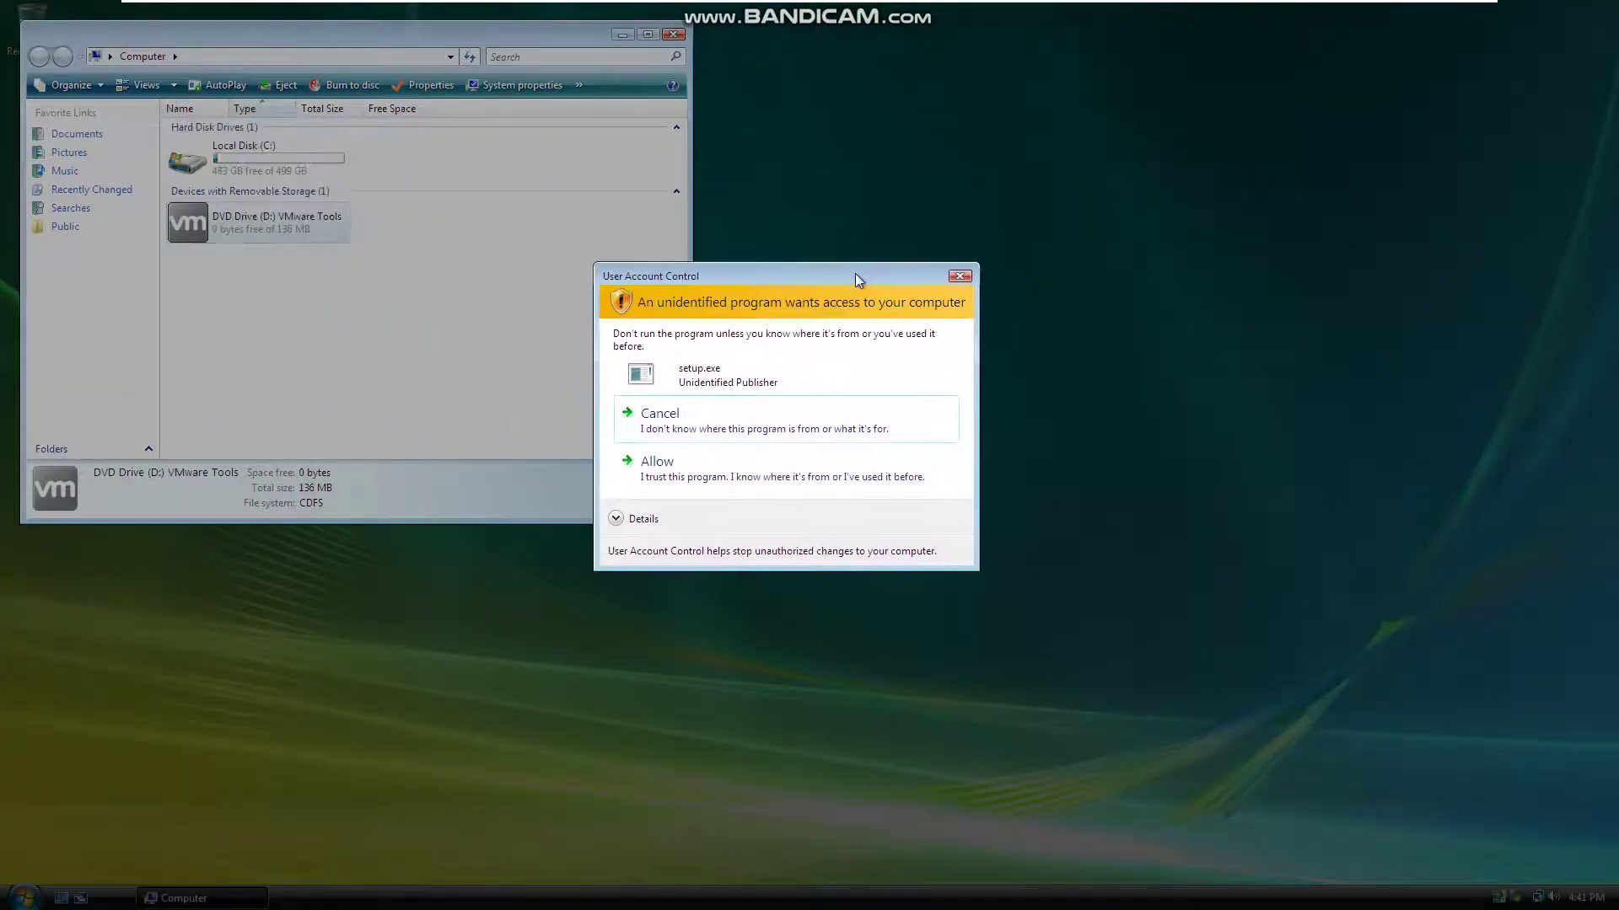
pyautogui.click(749, 469)
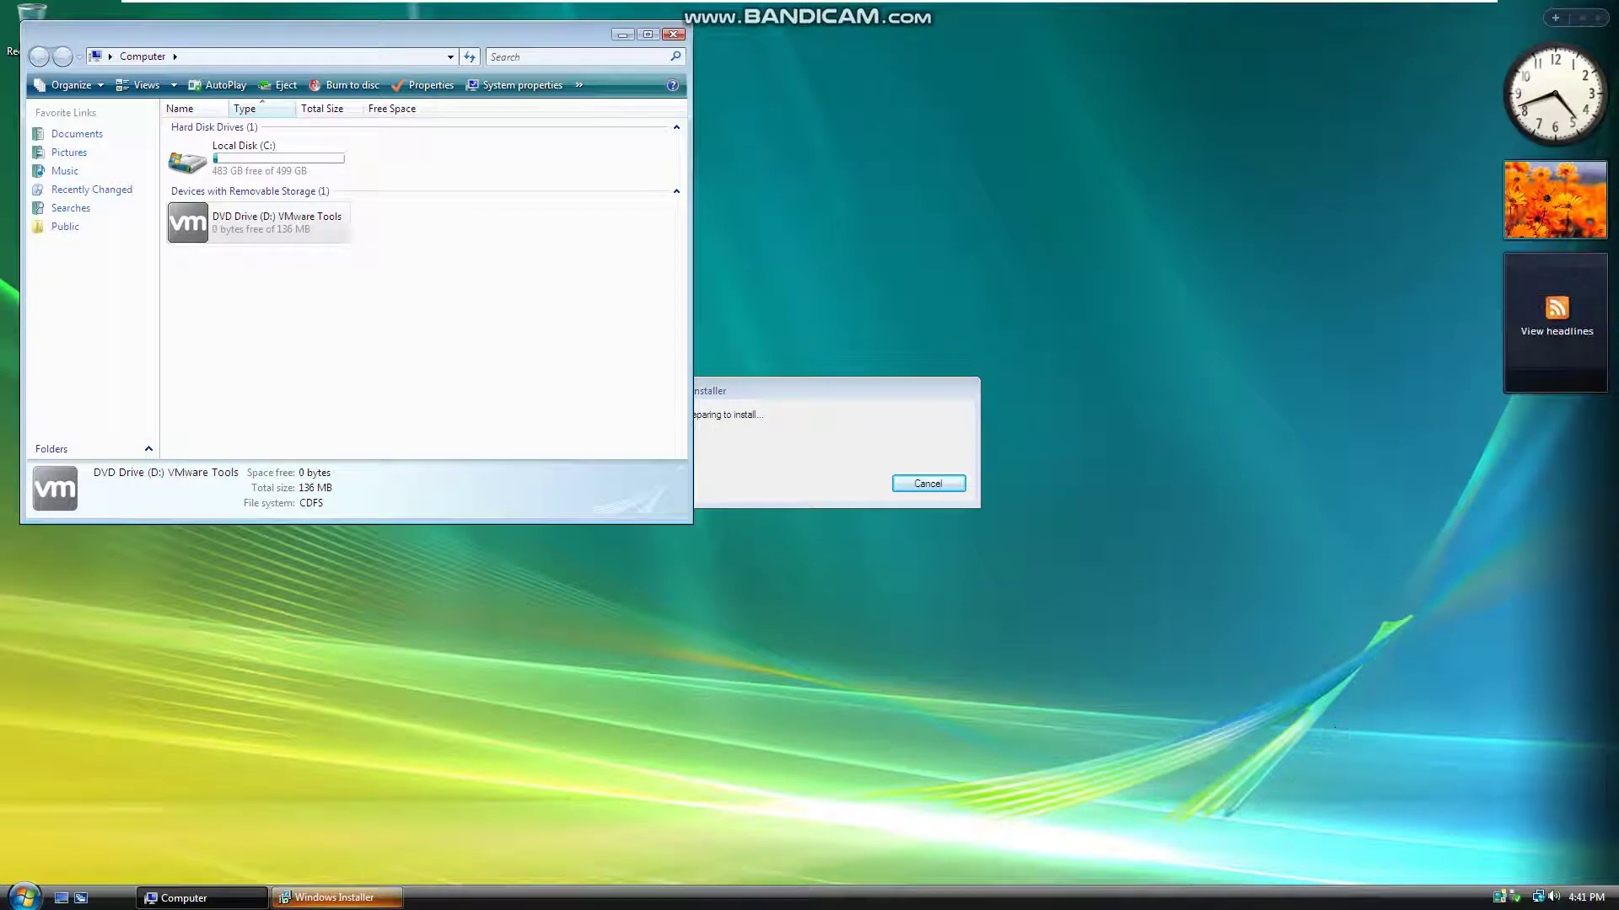
# Close the Windows Sidebar properties and add the CPU Meter and Calendar gadgets to the sidebar from the Gadget Gallery
pyautogui.click(1570, 312)
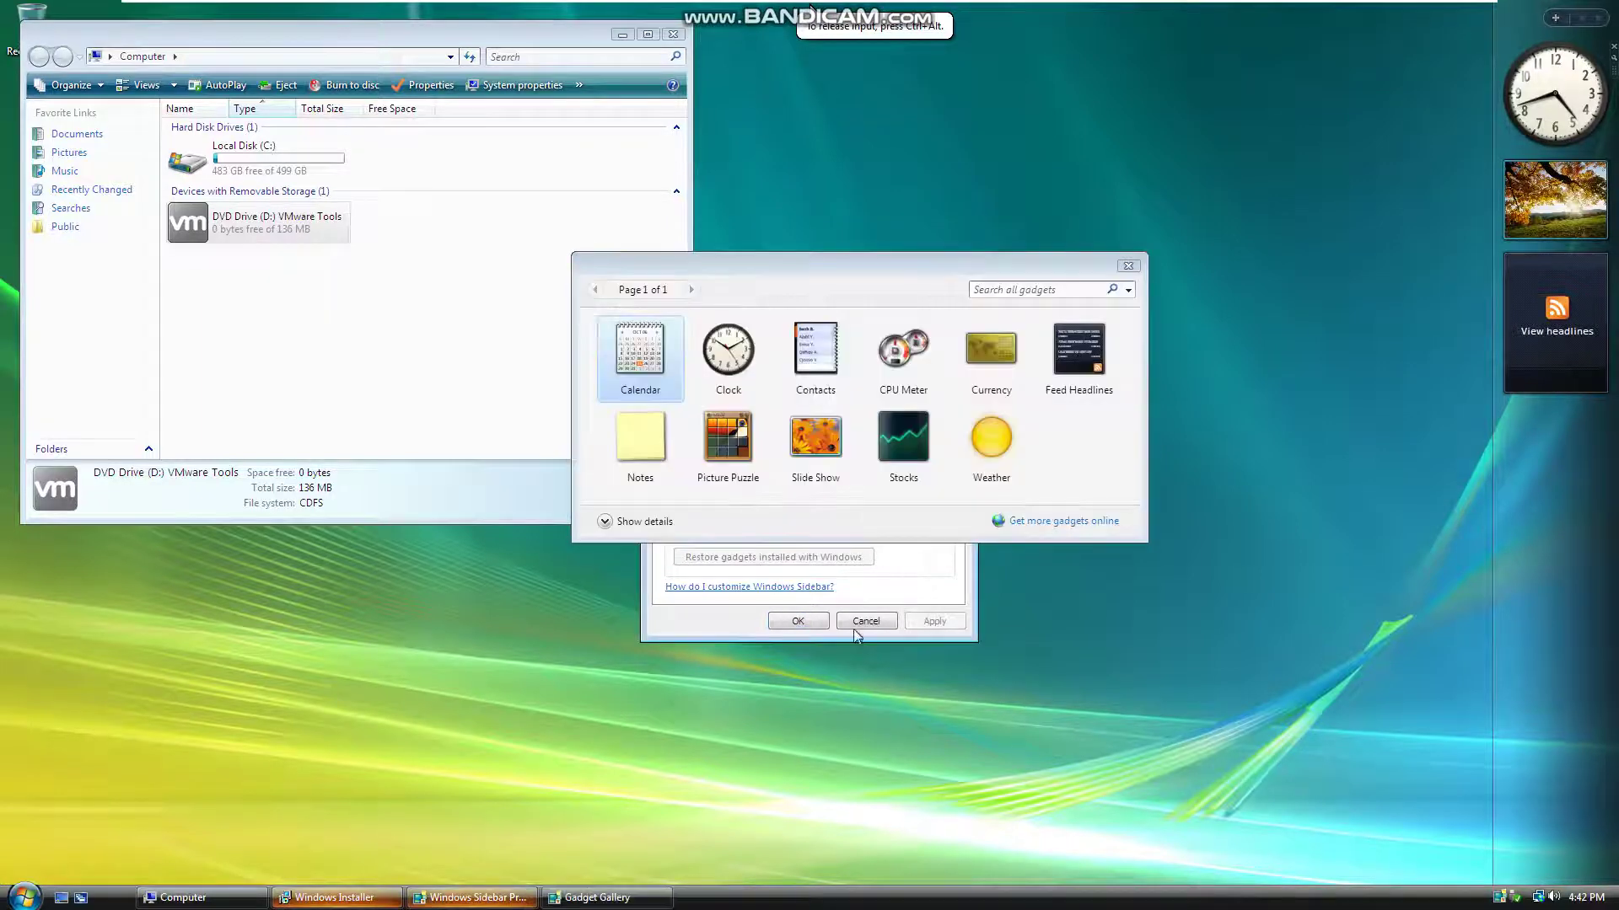
pyautogui.click(857, 619)
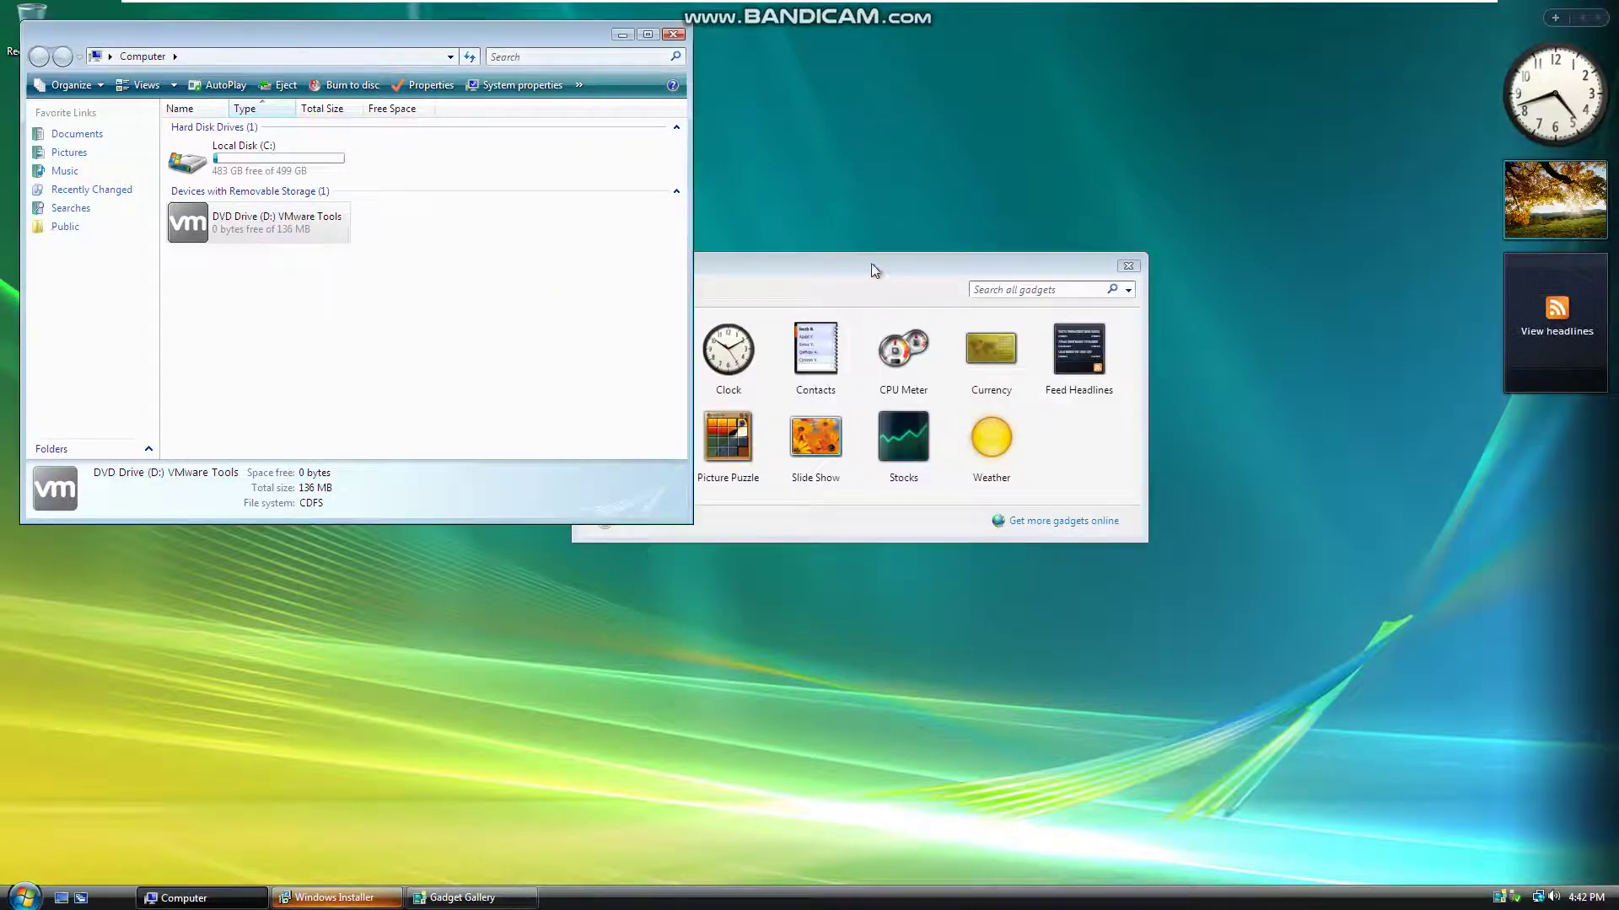
pyautogui.moveTo(871, 265); pyautogui.dragTo(770, 277)
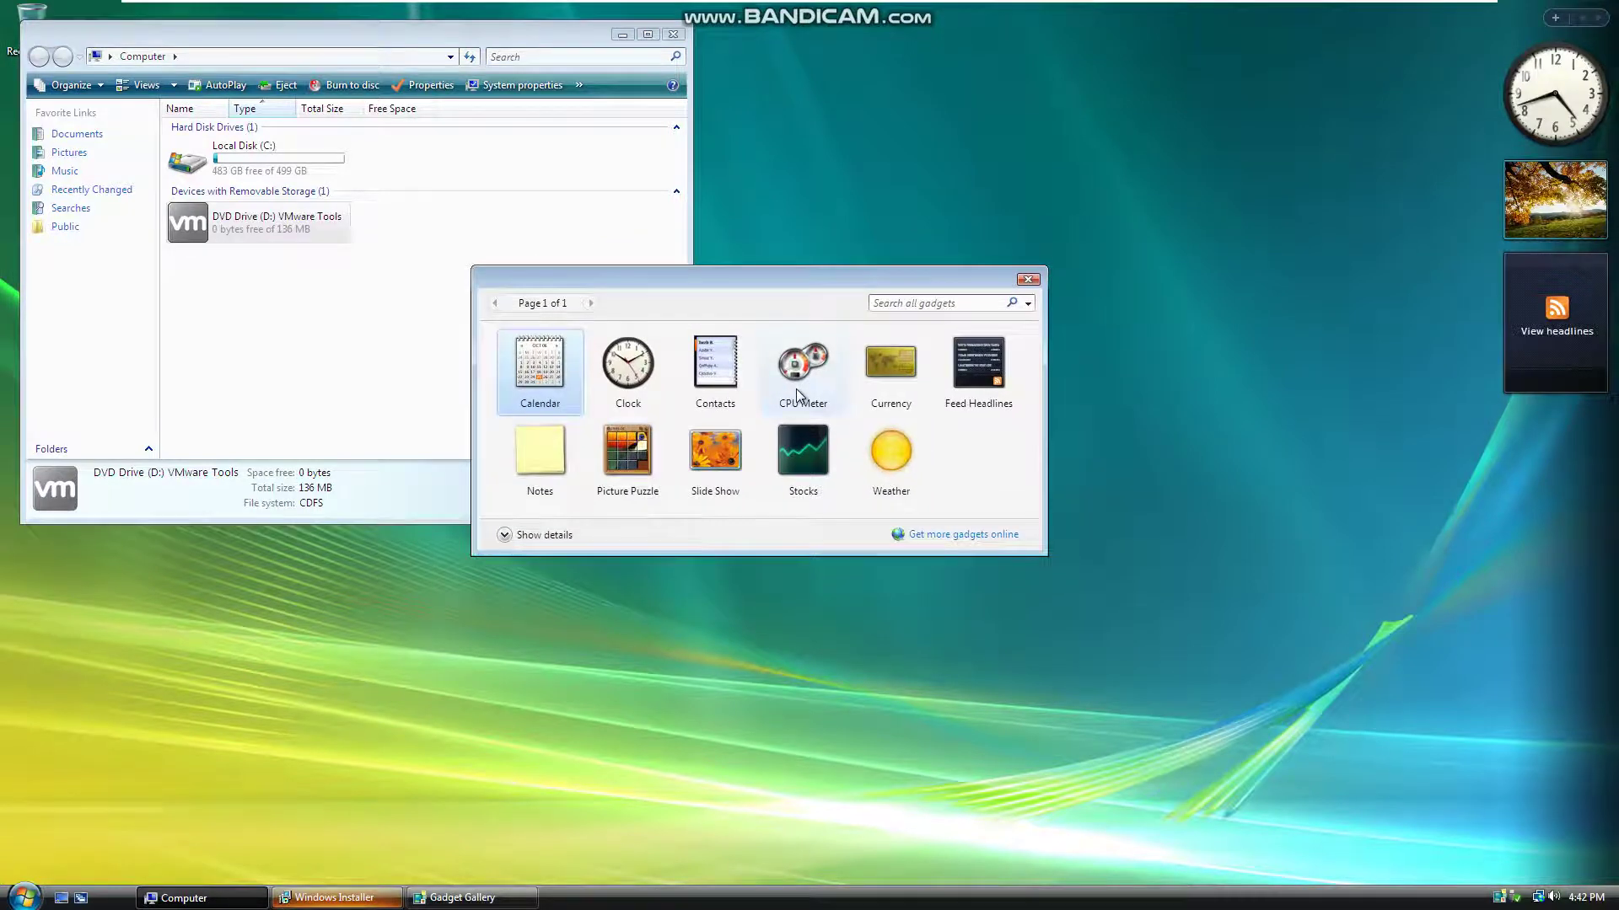
pyautogui.moveTo(795, 388); pyautogui.dragTo(1577, 301)
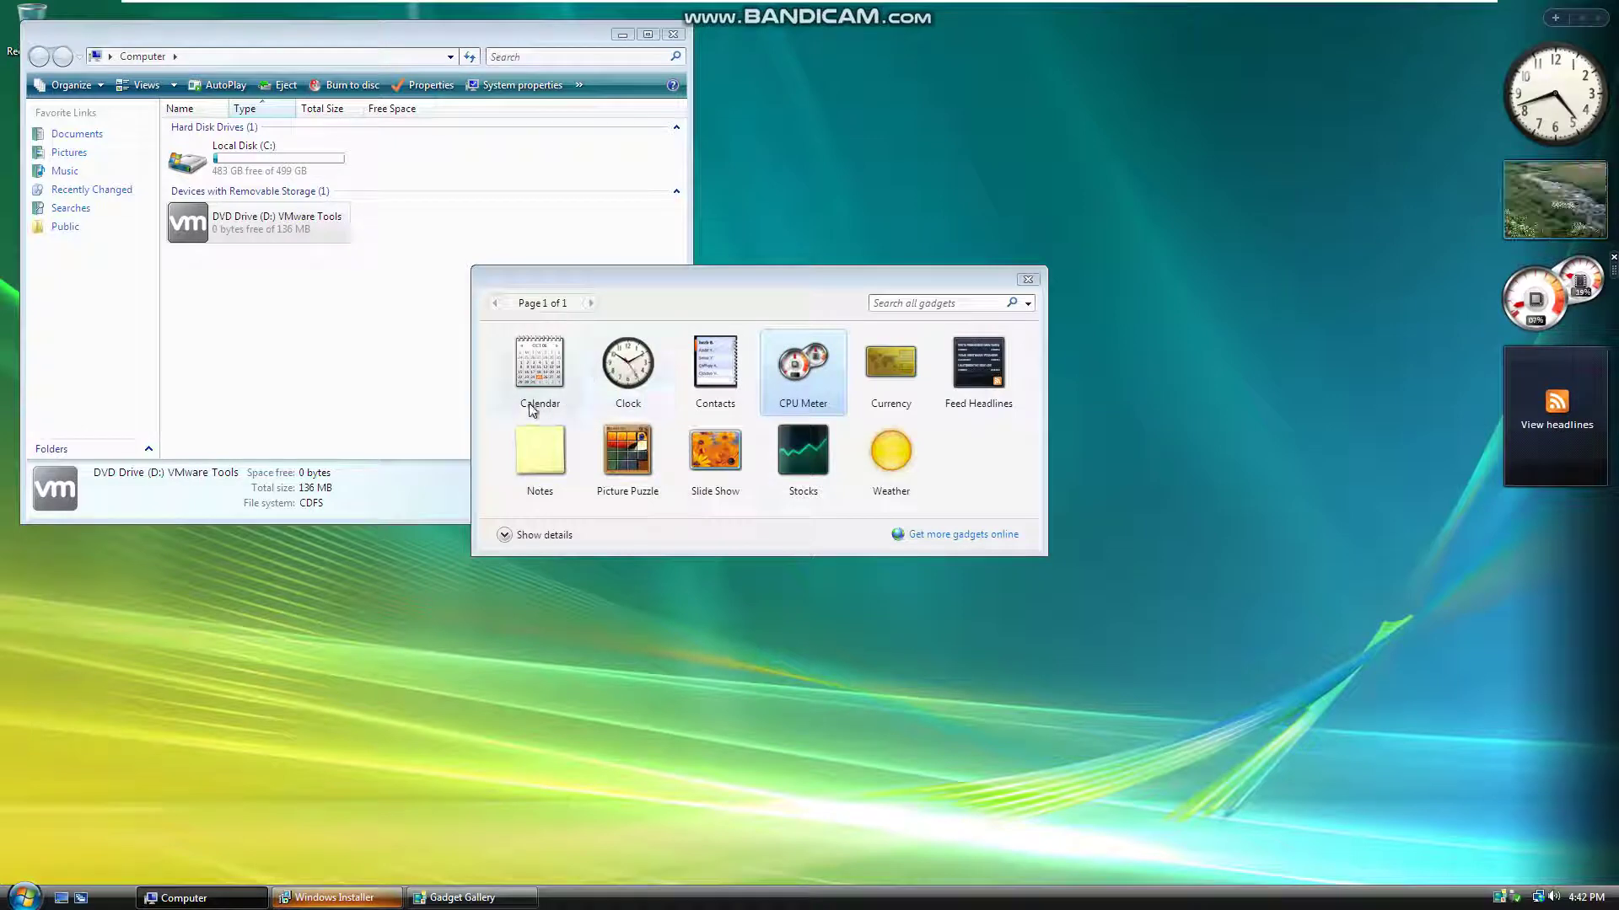
pyautogui.moveTo(538, 379); pyautogui.dragTo(1573, 362)
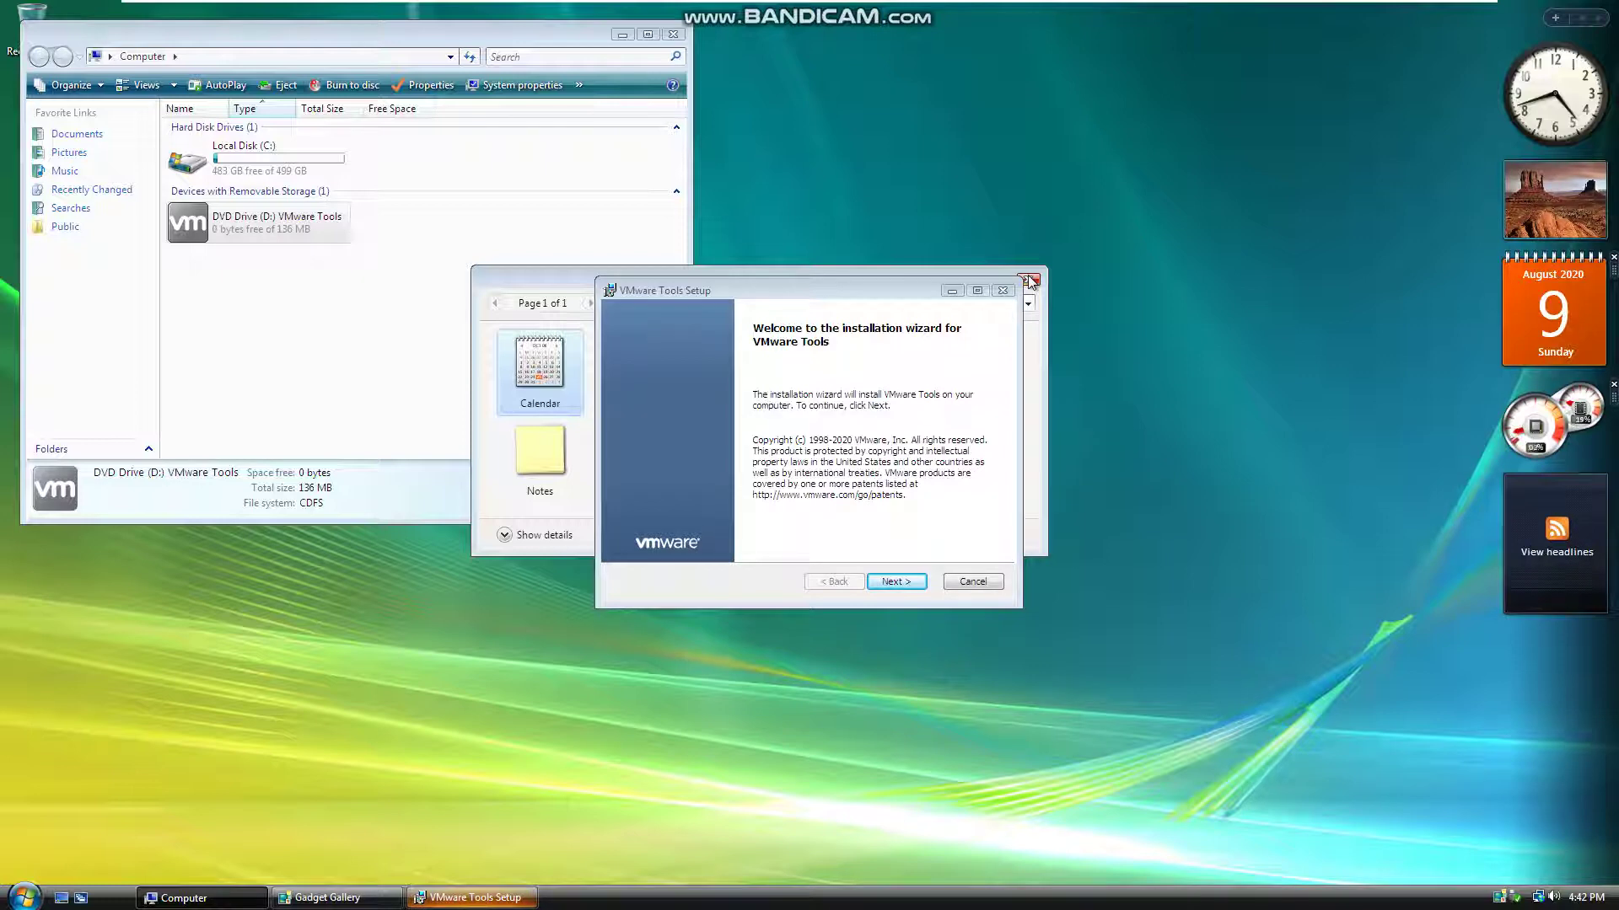
# Choose the Complete setup type in the VMware Tools wizard and start the installation
pyautogui.click(896, 581)
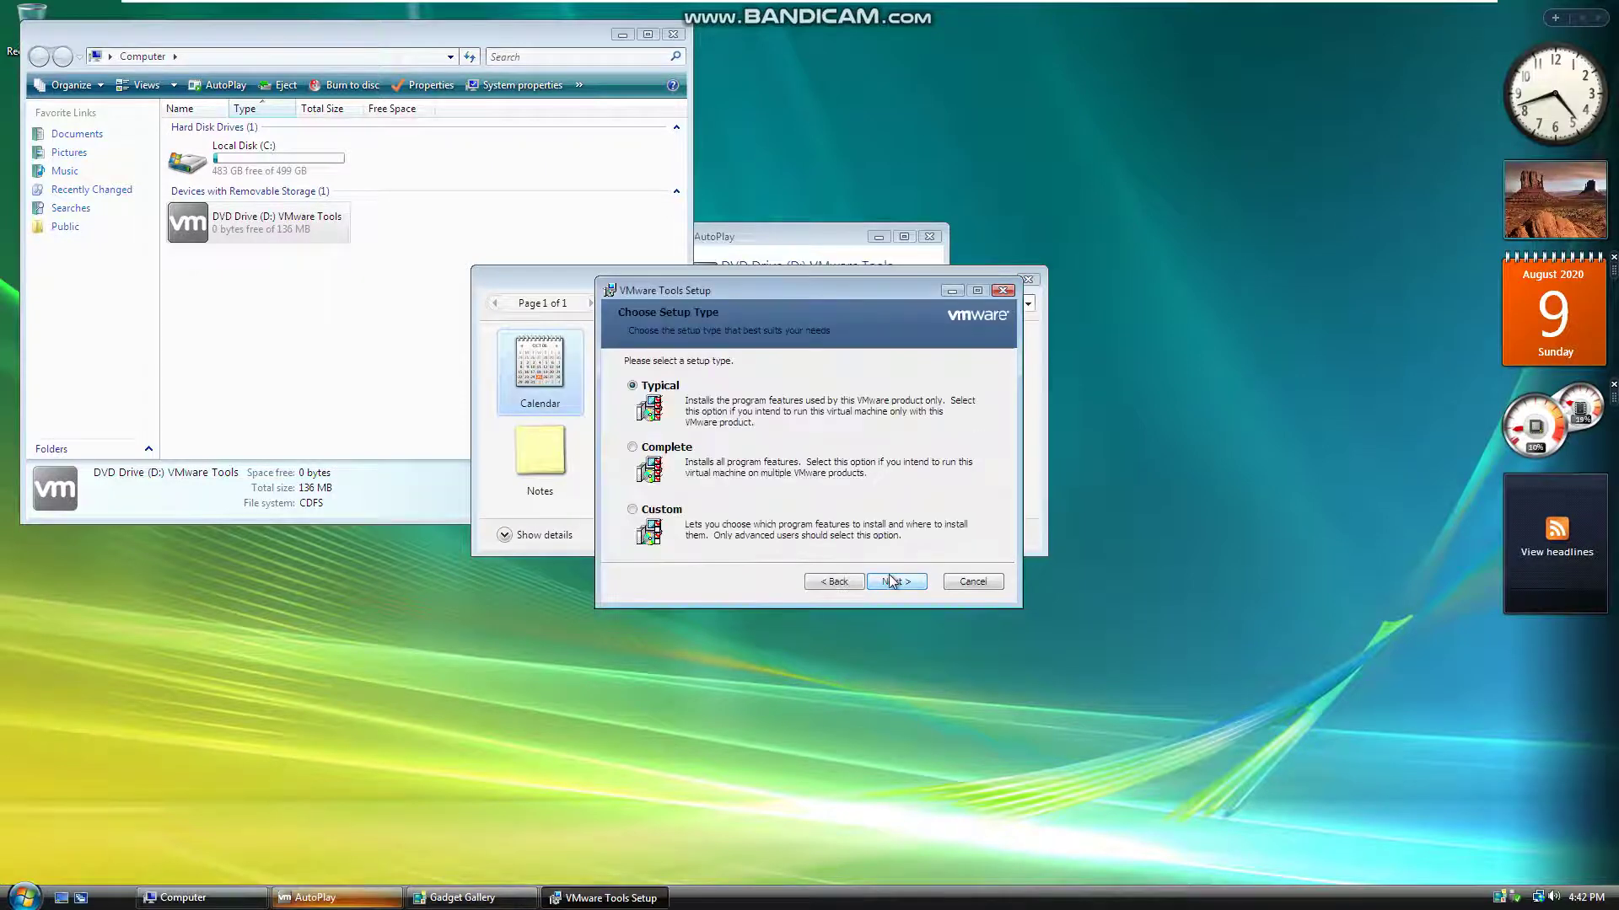
pyautogui.click(663, 455)
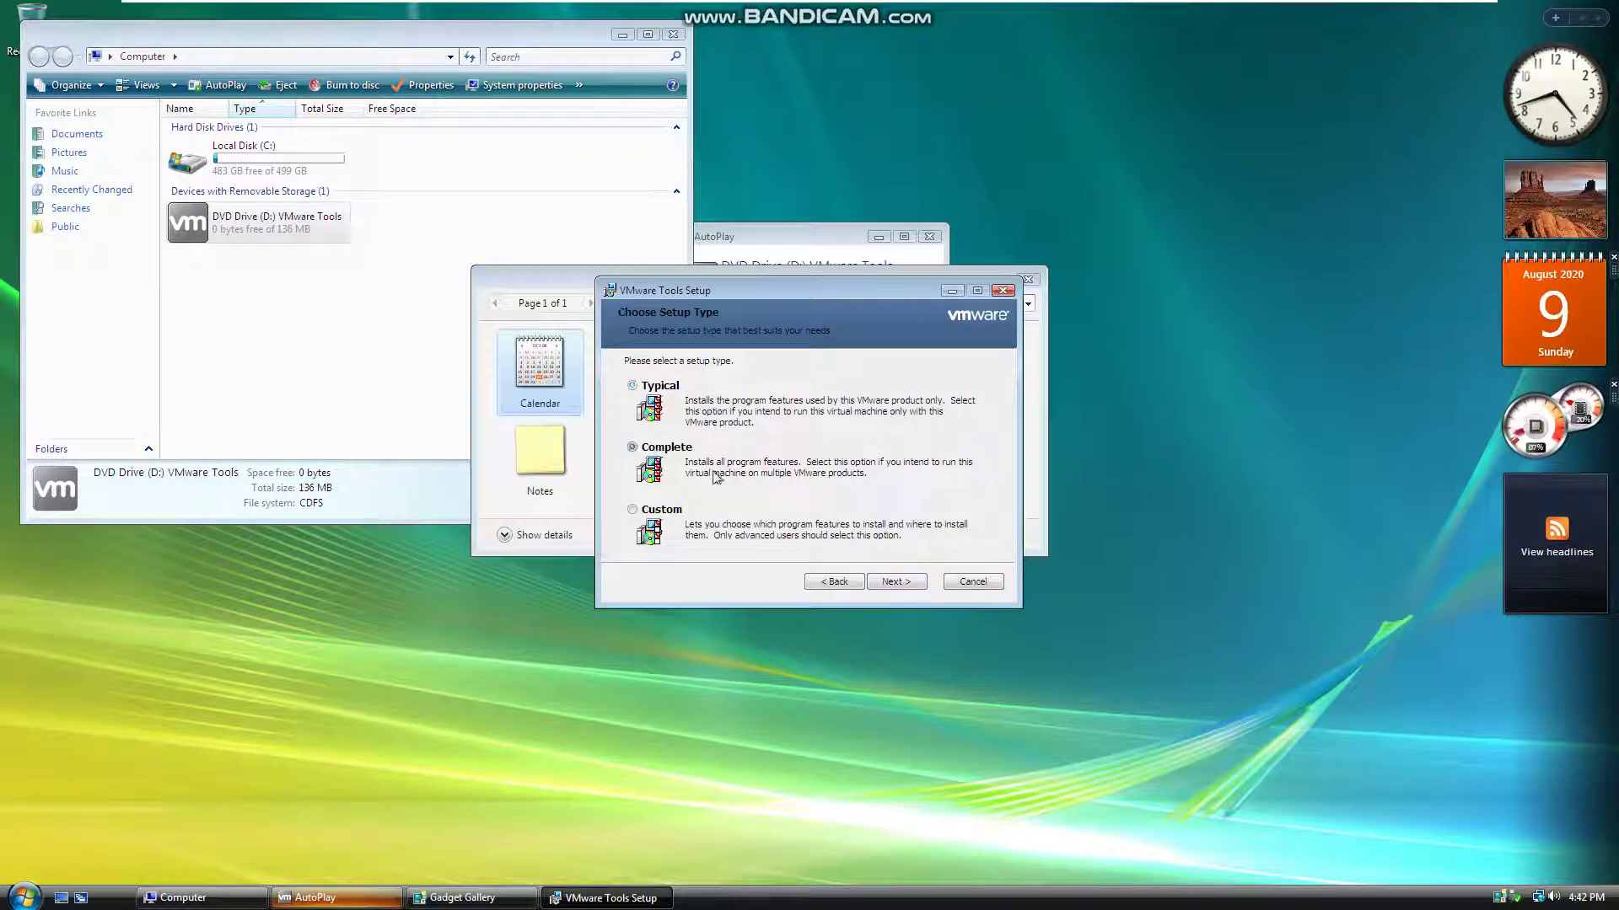
pyautogui.click(895, 583)
pyautogui.click(898, 580)
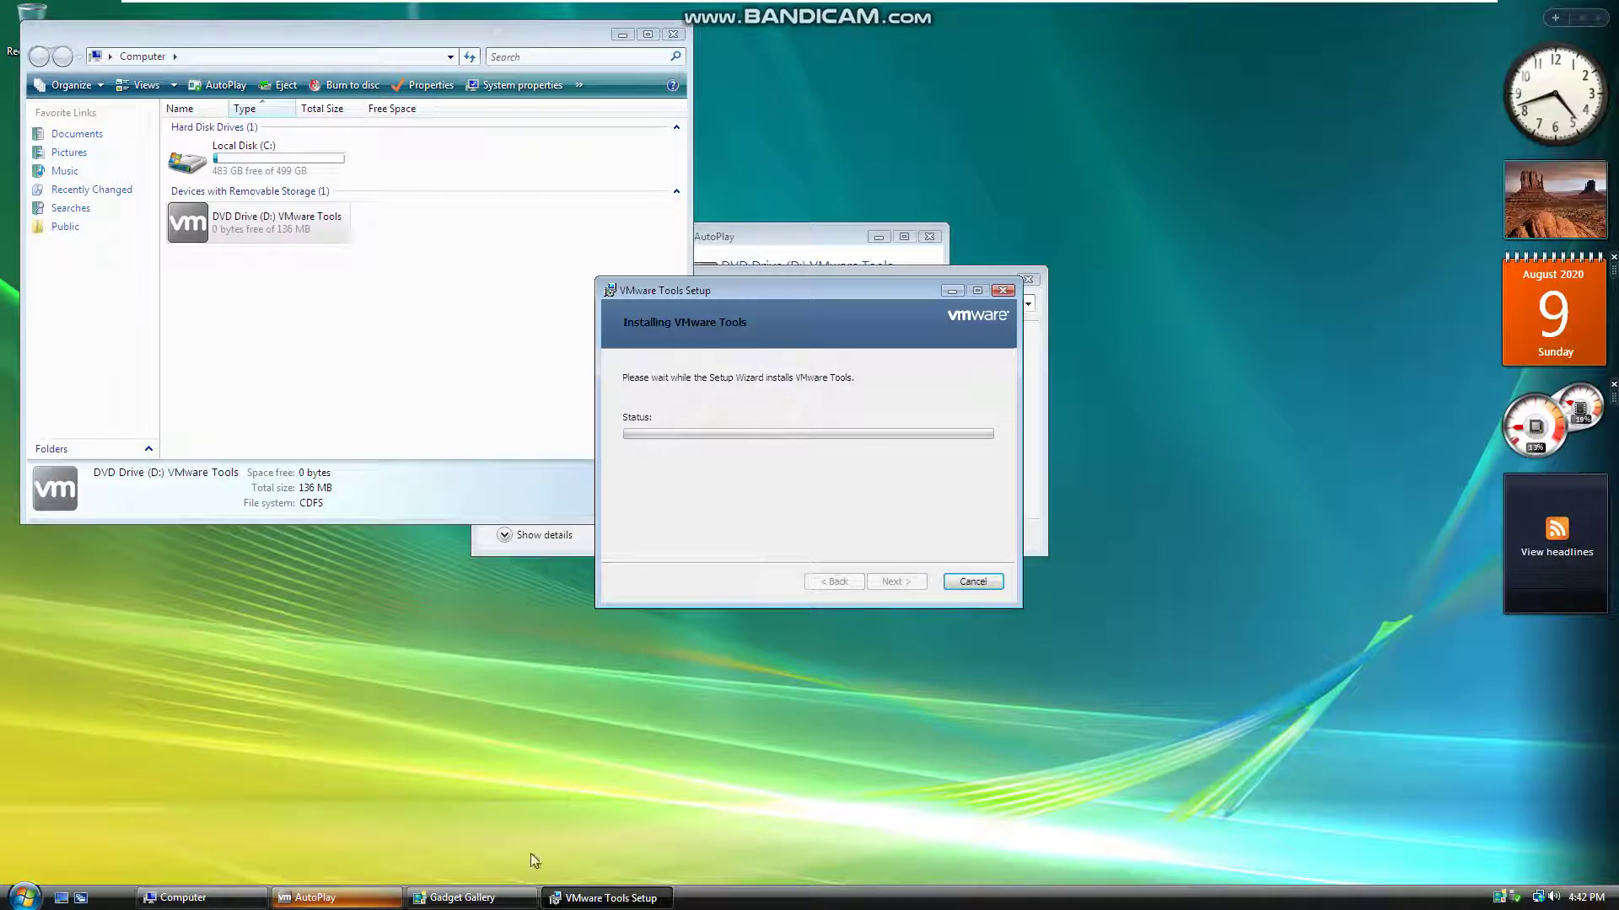
# Close the AutoPlay window for the VMware Tools disc and the Gadget Gallery
pyautogui.click(343, 881)
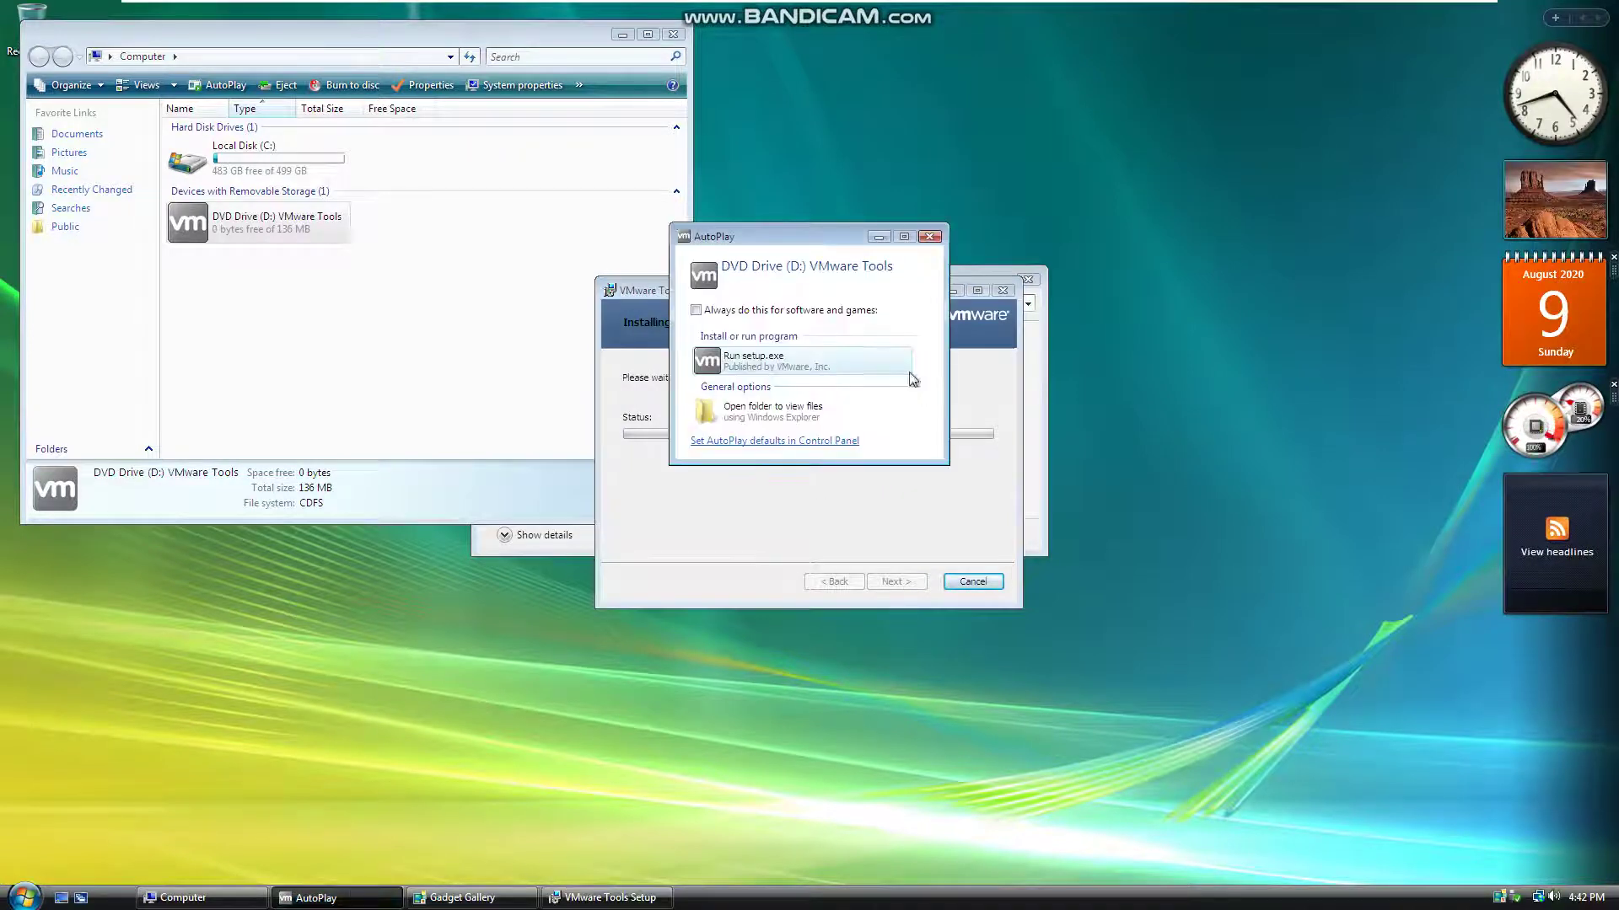
pyautogui.click(926, 237)
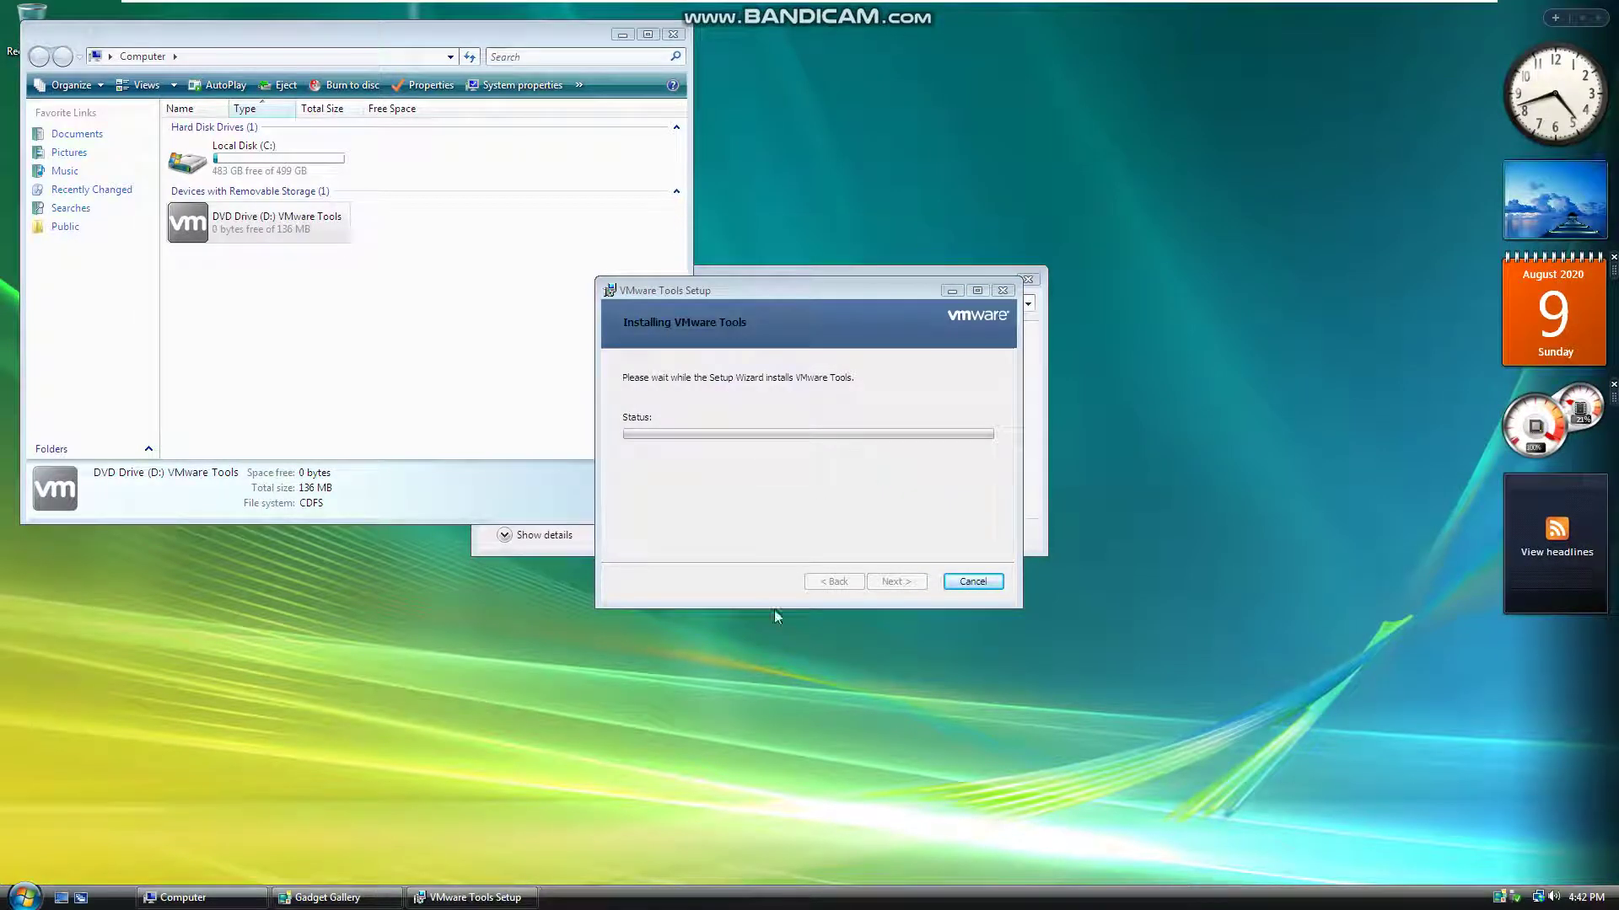
pyautogui.click(371, 899)
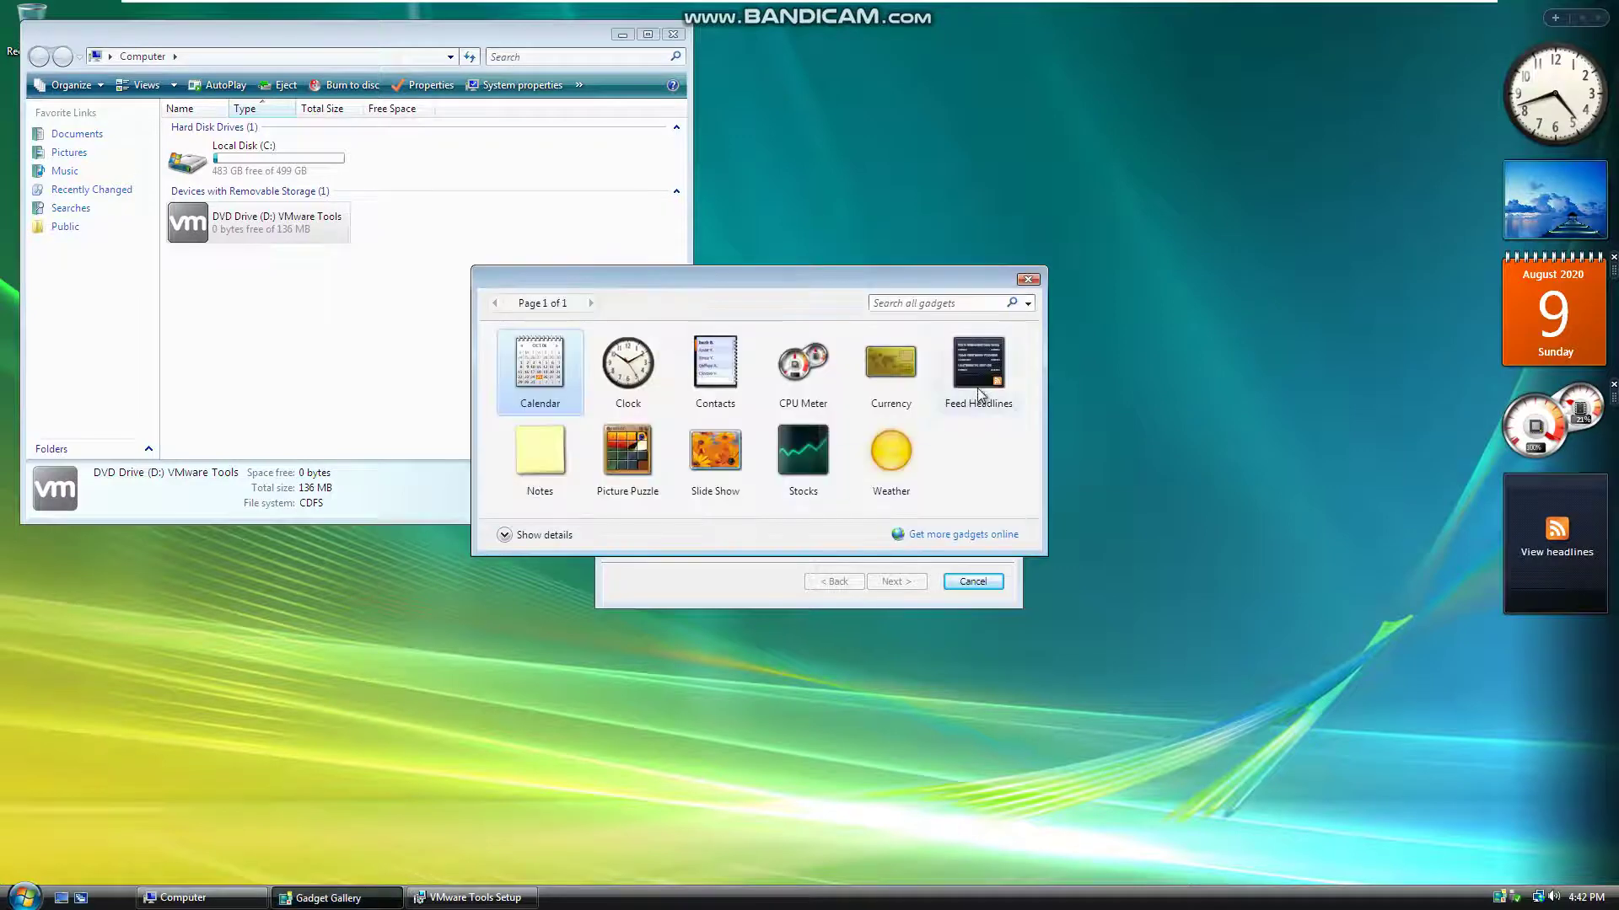
pyautogui.click(1027, 279)
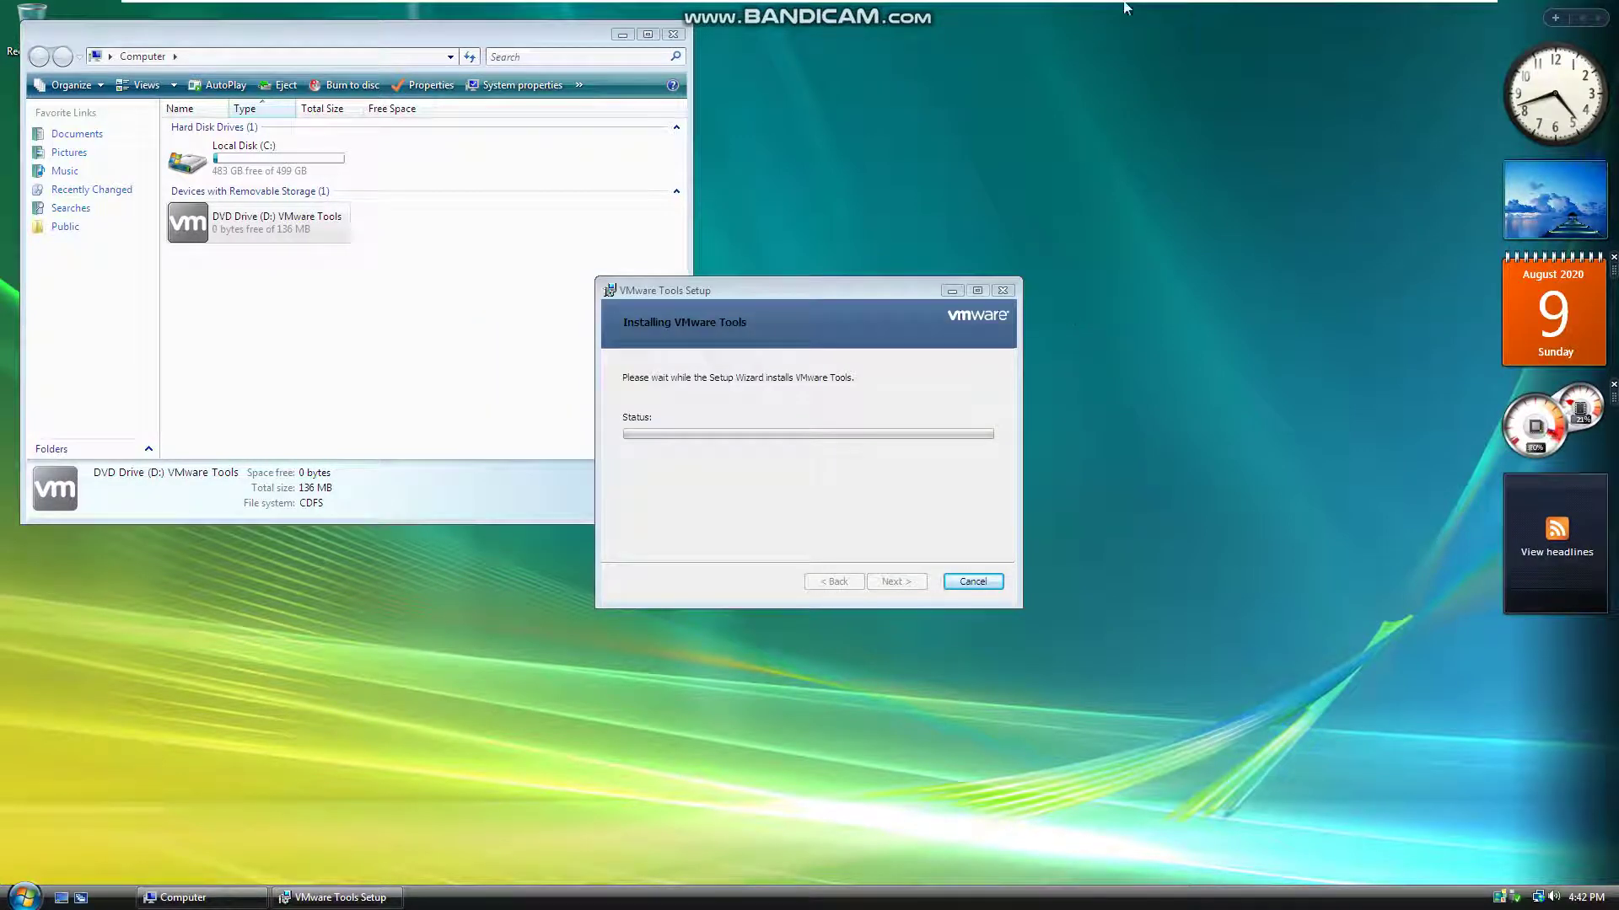
pyautogui.moveTo(1123, 7)
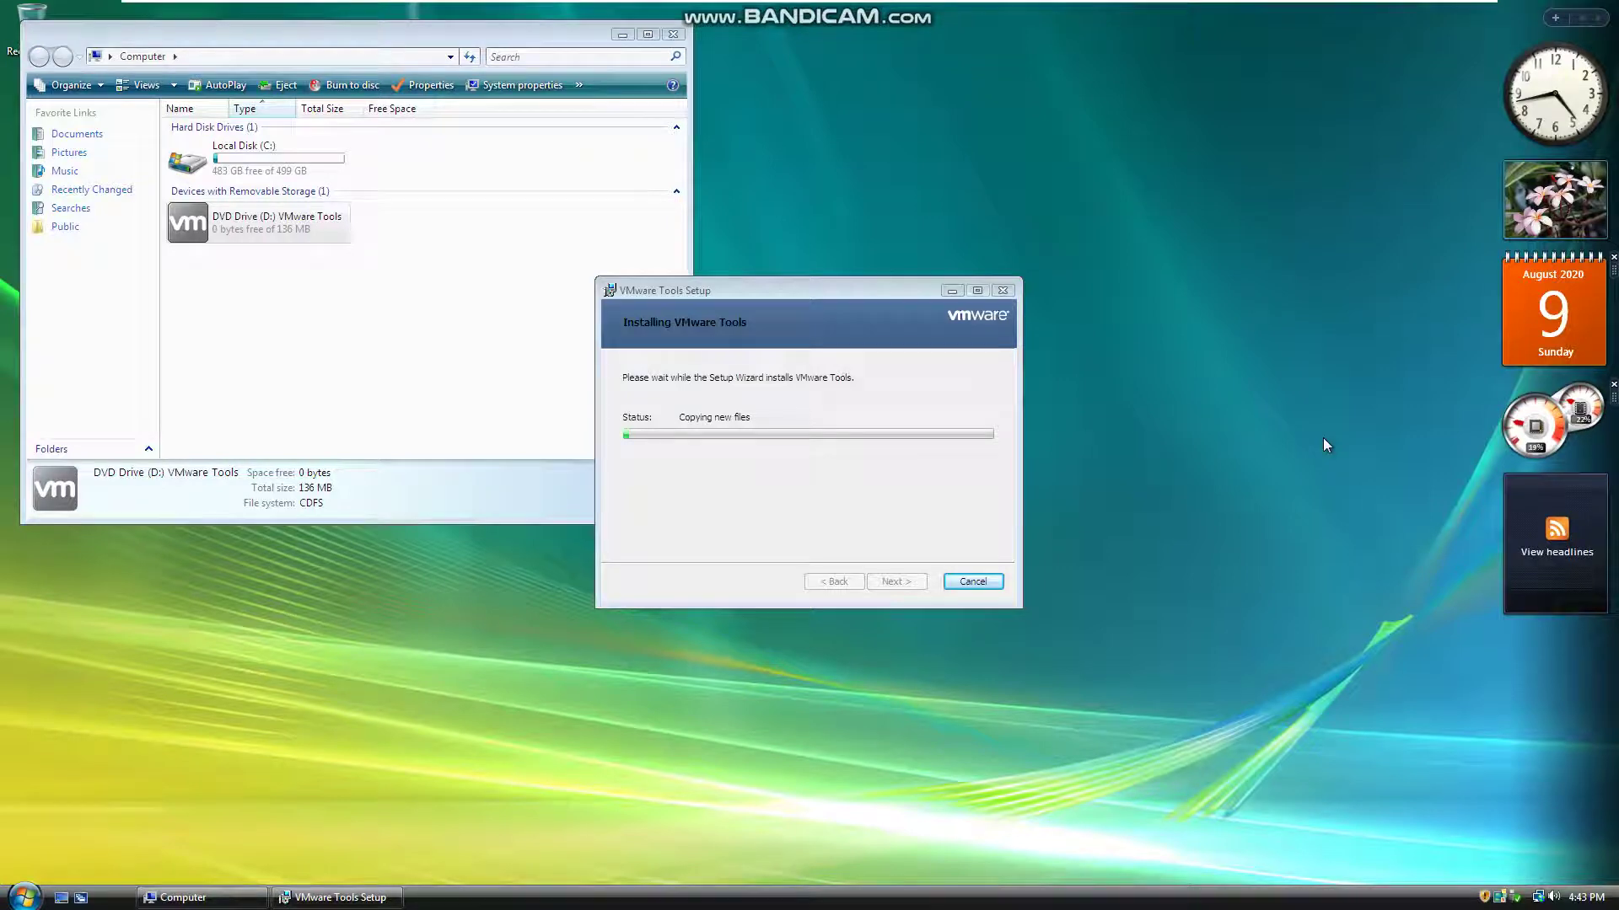
# Launch InkBall from the Games folder and move its window clear of the game list
pyautogui.click(24, 897)
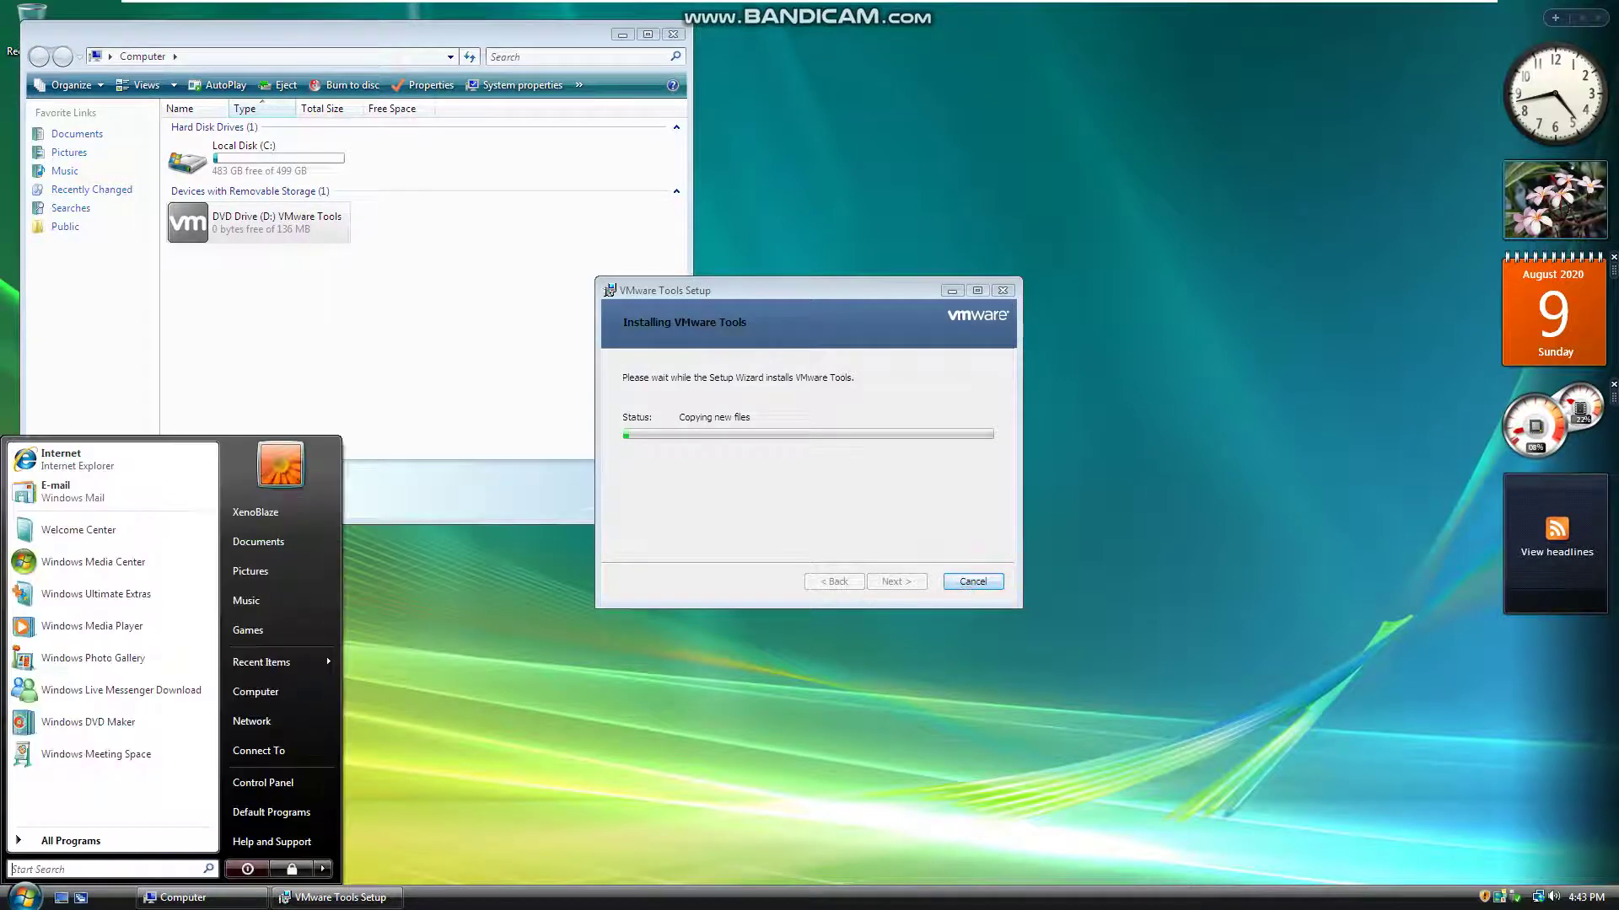
pyautogui.click(237, 629)
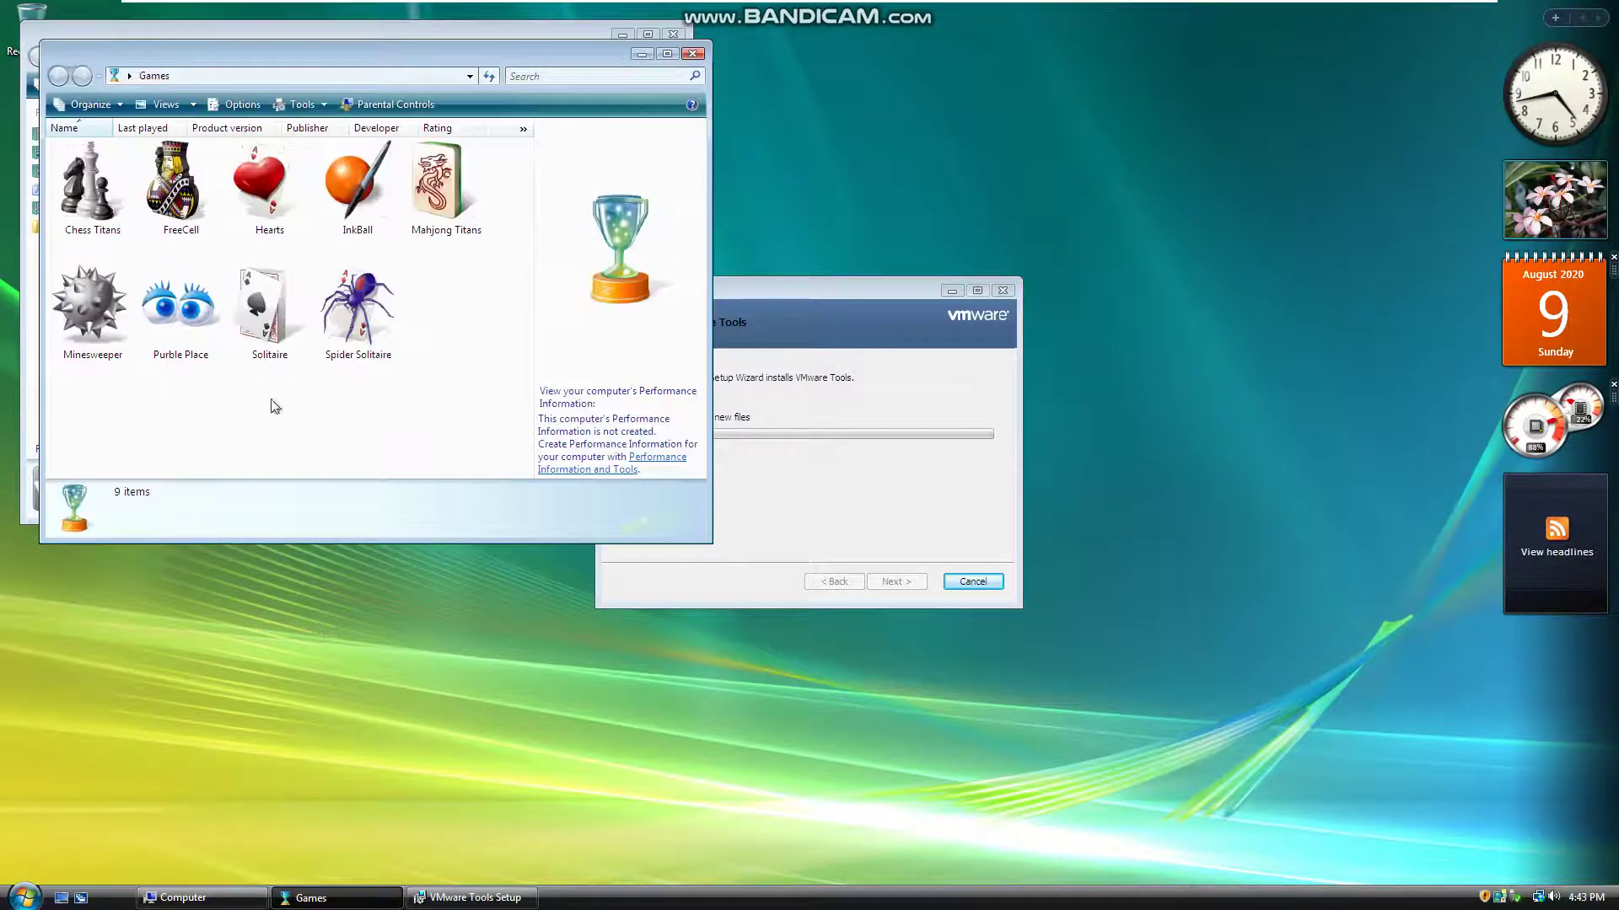
pyautogui.click(355, 190)
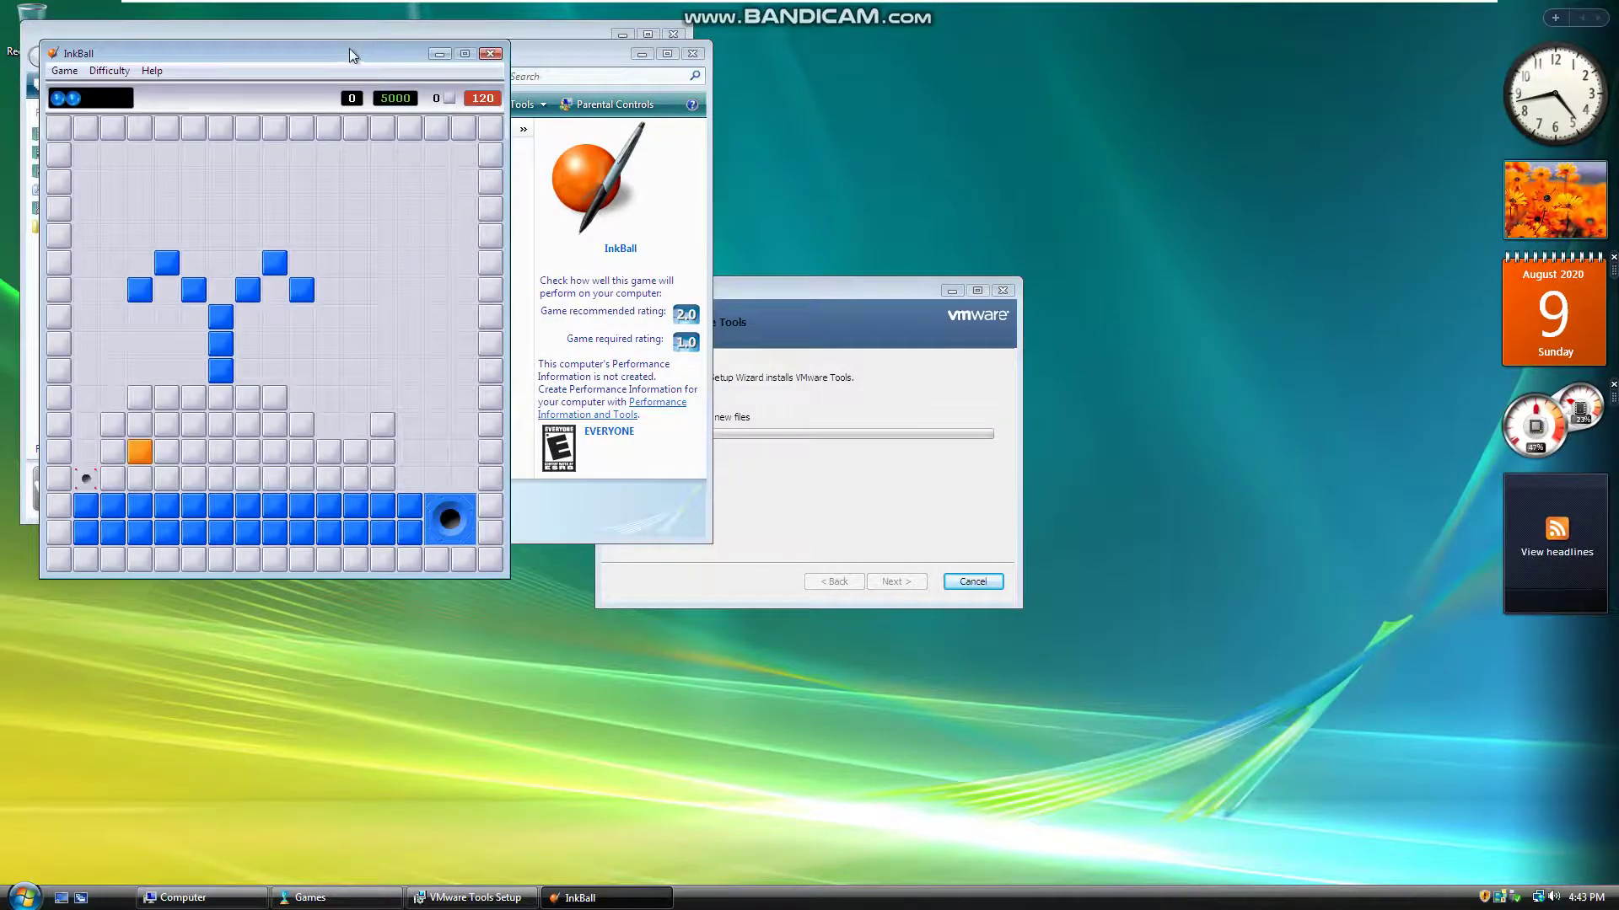
pyautogui.moveTo(349, 48); pyautogui.dragTo(748, 149)
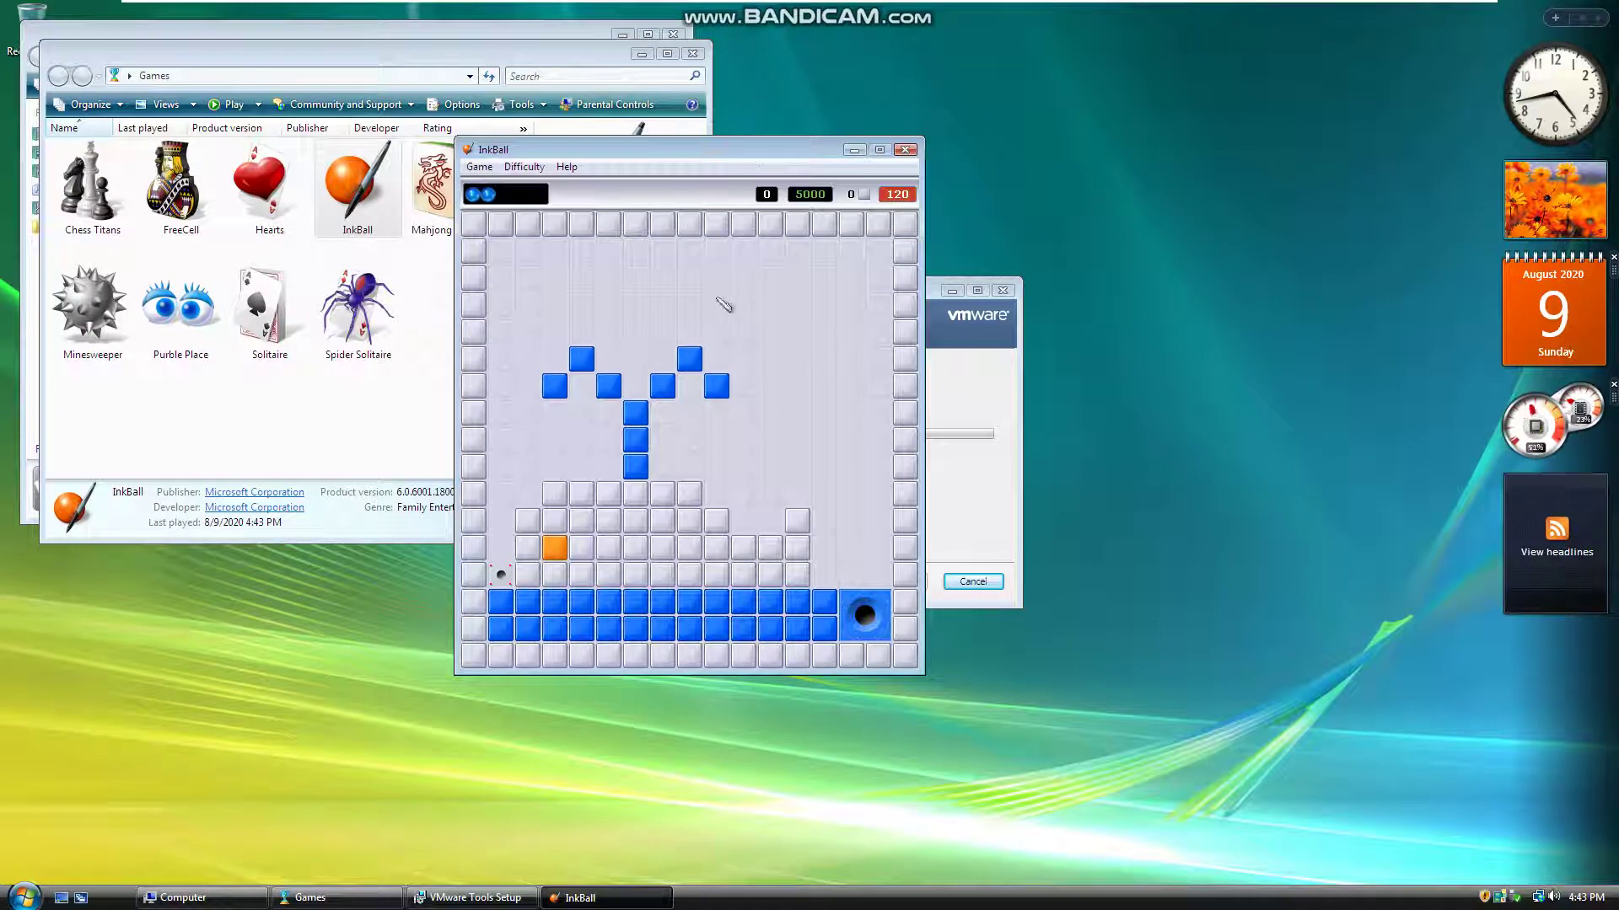
# Play InkBall by drawing ink strokes around the two blue balls to deflect them toward the blue hole
pyautogui.moveTo(638, 311); pyautogui.dragTo(649, 303)
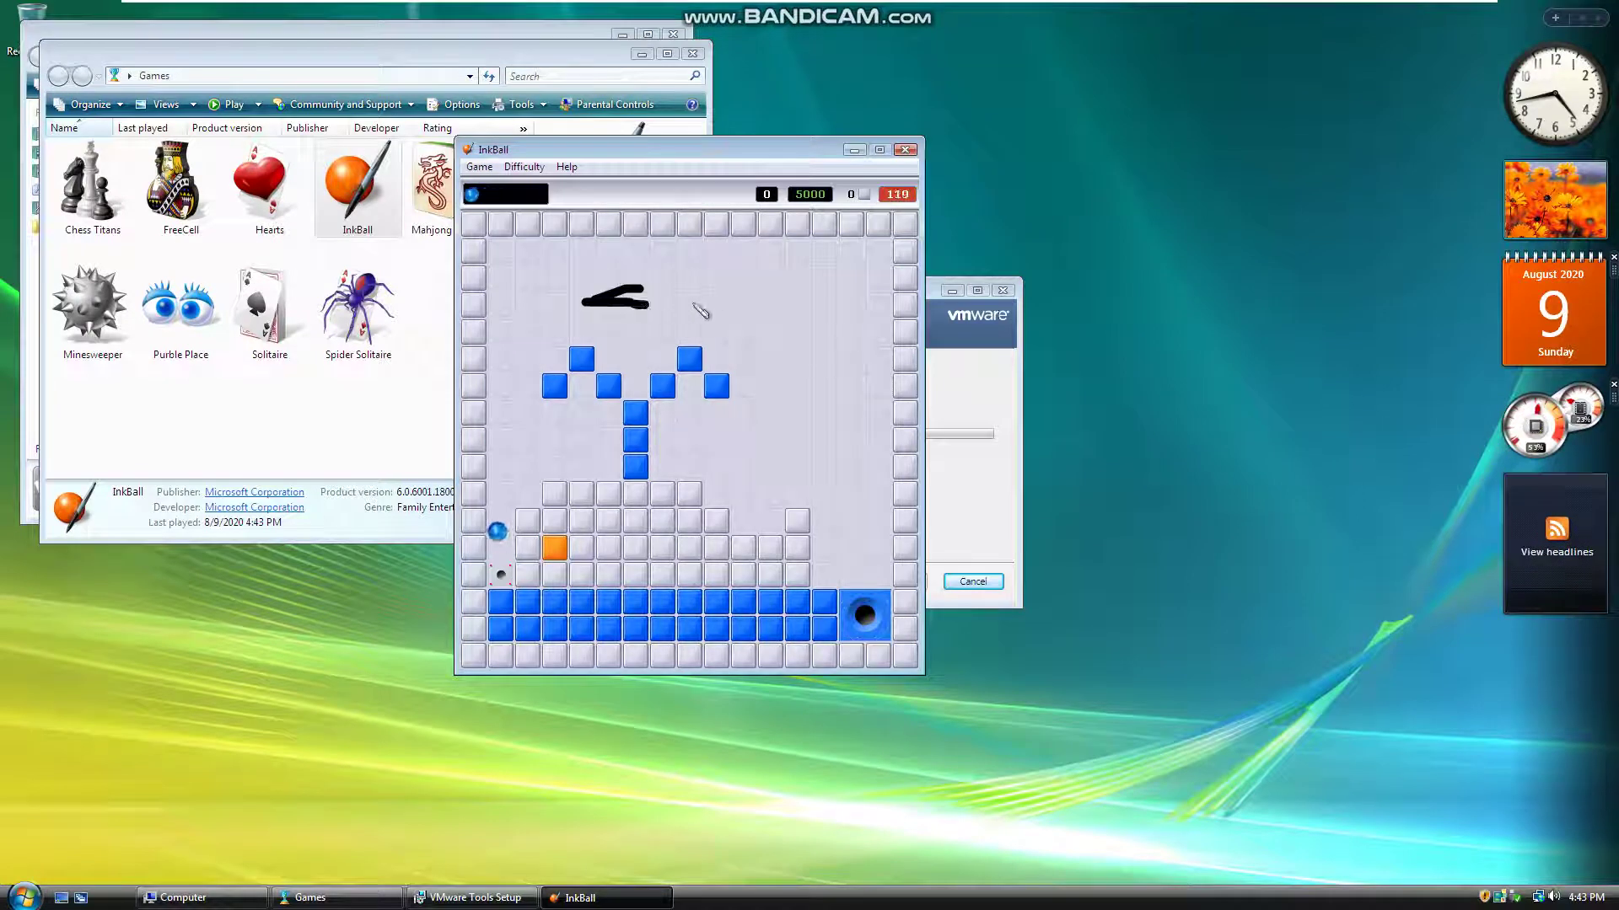
pyautogui.moveTo(531, 423); pyautogui.dragTo(508, 330)
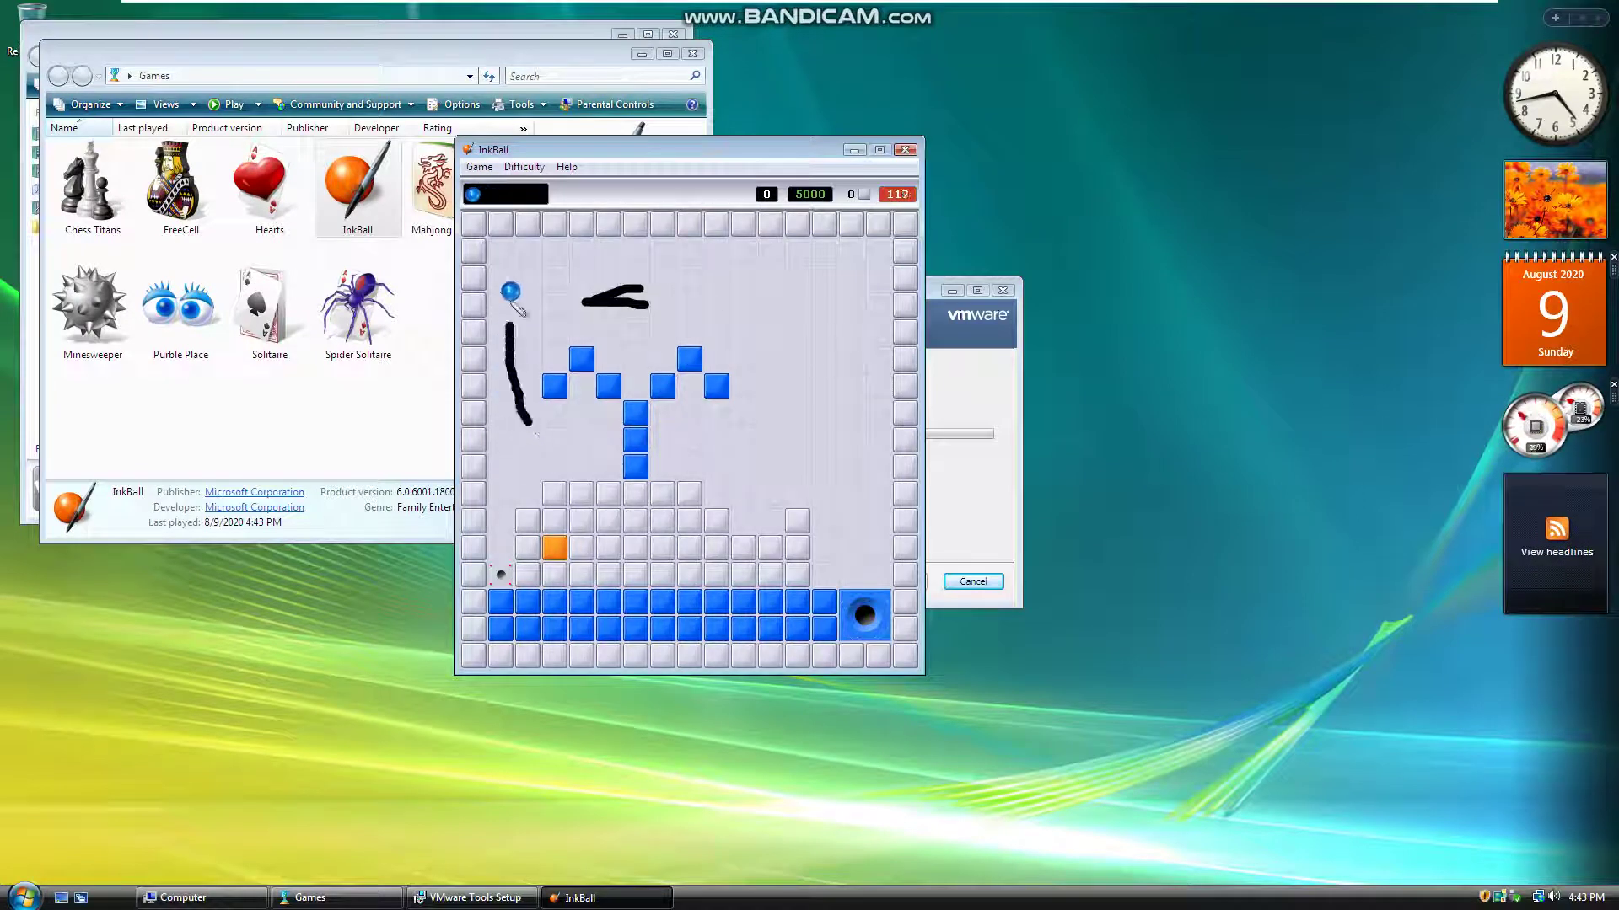
pyautogui.moveTo(570, 246)
pyautogui.mouseDown()
pyautogui.moveTo(472, 254)
pyautogui.moveTo(687, 391)
pyautogui.mouseUp()
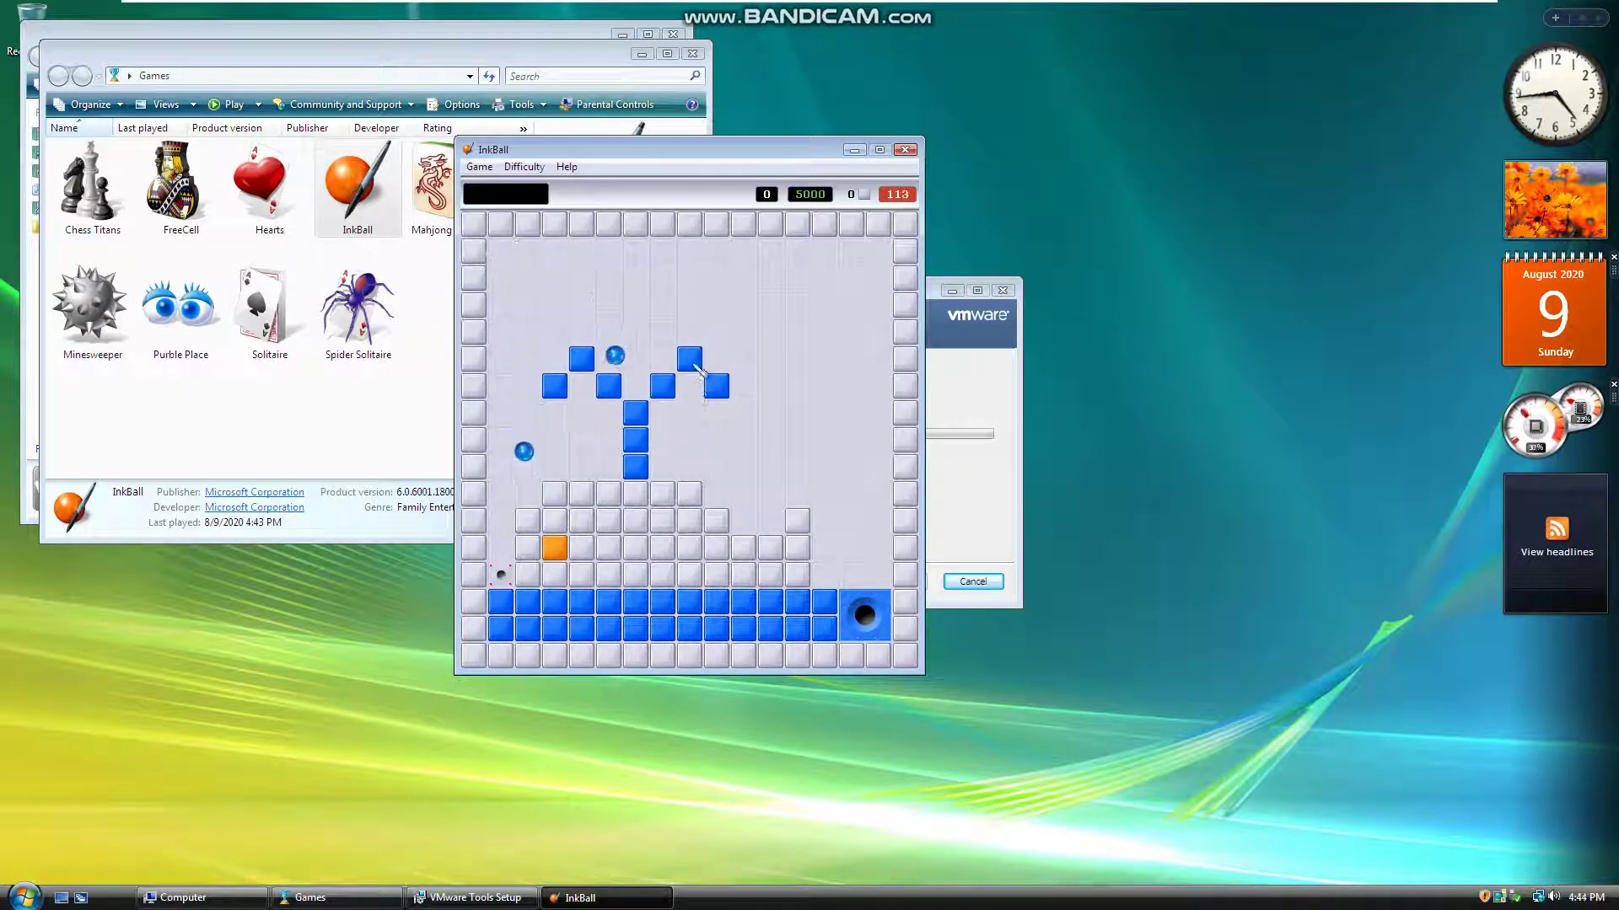
pyautogui.moveTo(590, 241)
pyautogui.mouseDown()
pyautogui.moveTo(491, 308)
pyautogui.moveTo(592, 361)
pyautogui.mouseUp()
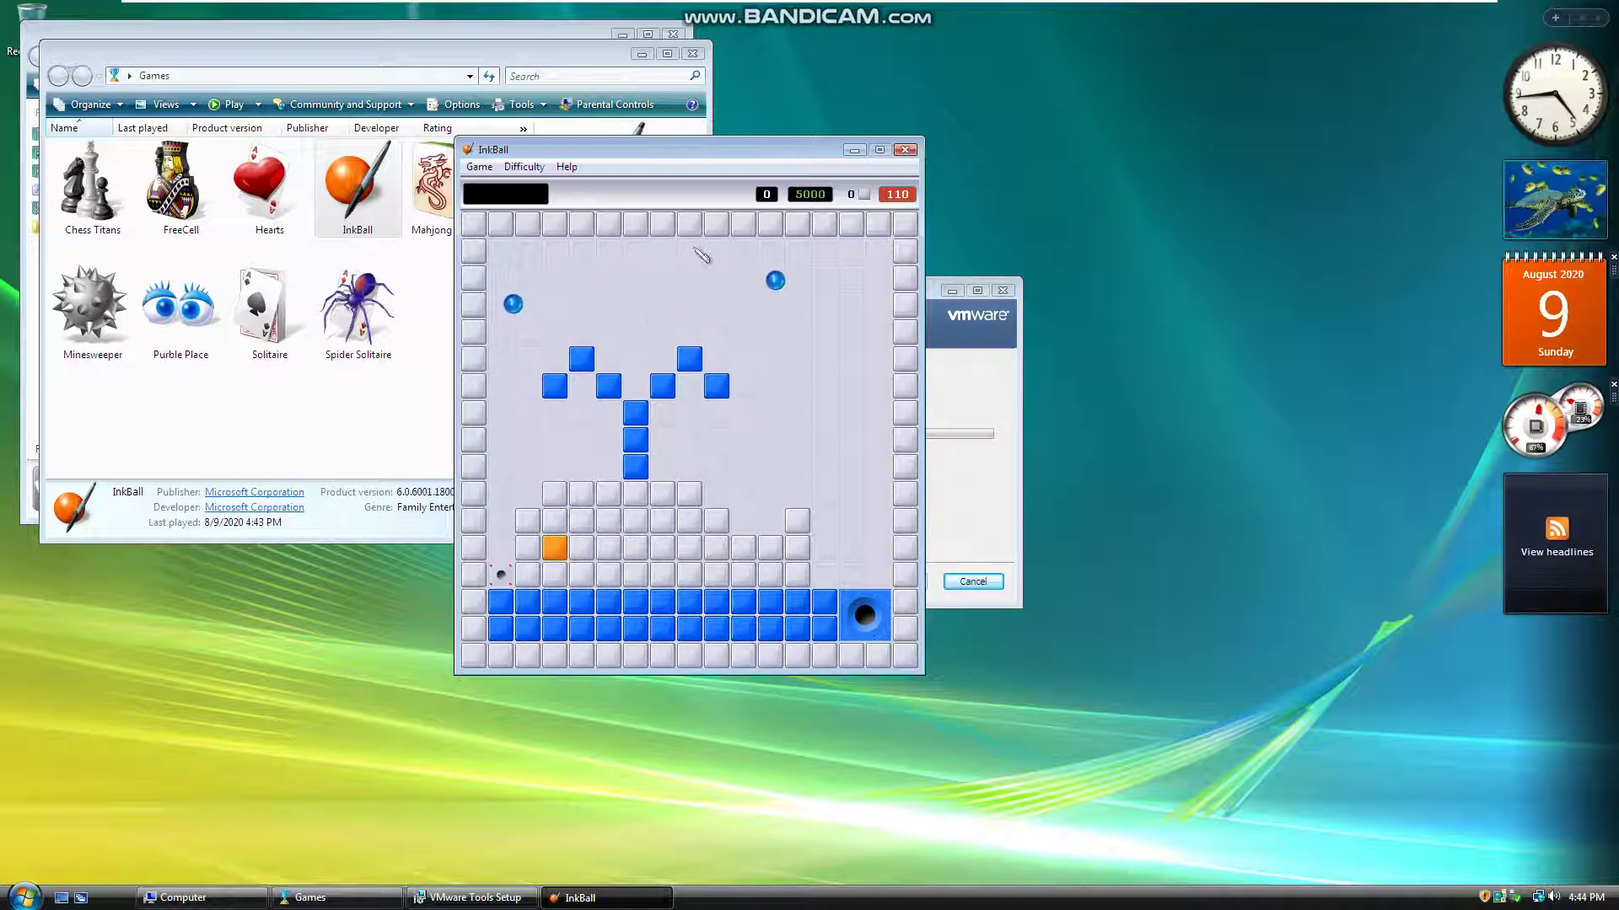
pyautogui.moveTo(743, 346); pyautogui.dragTo(759, 213)
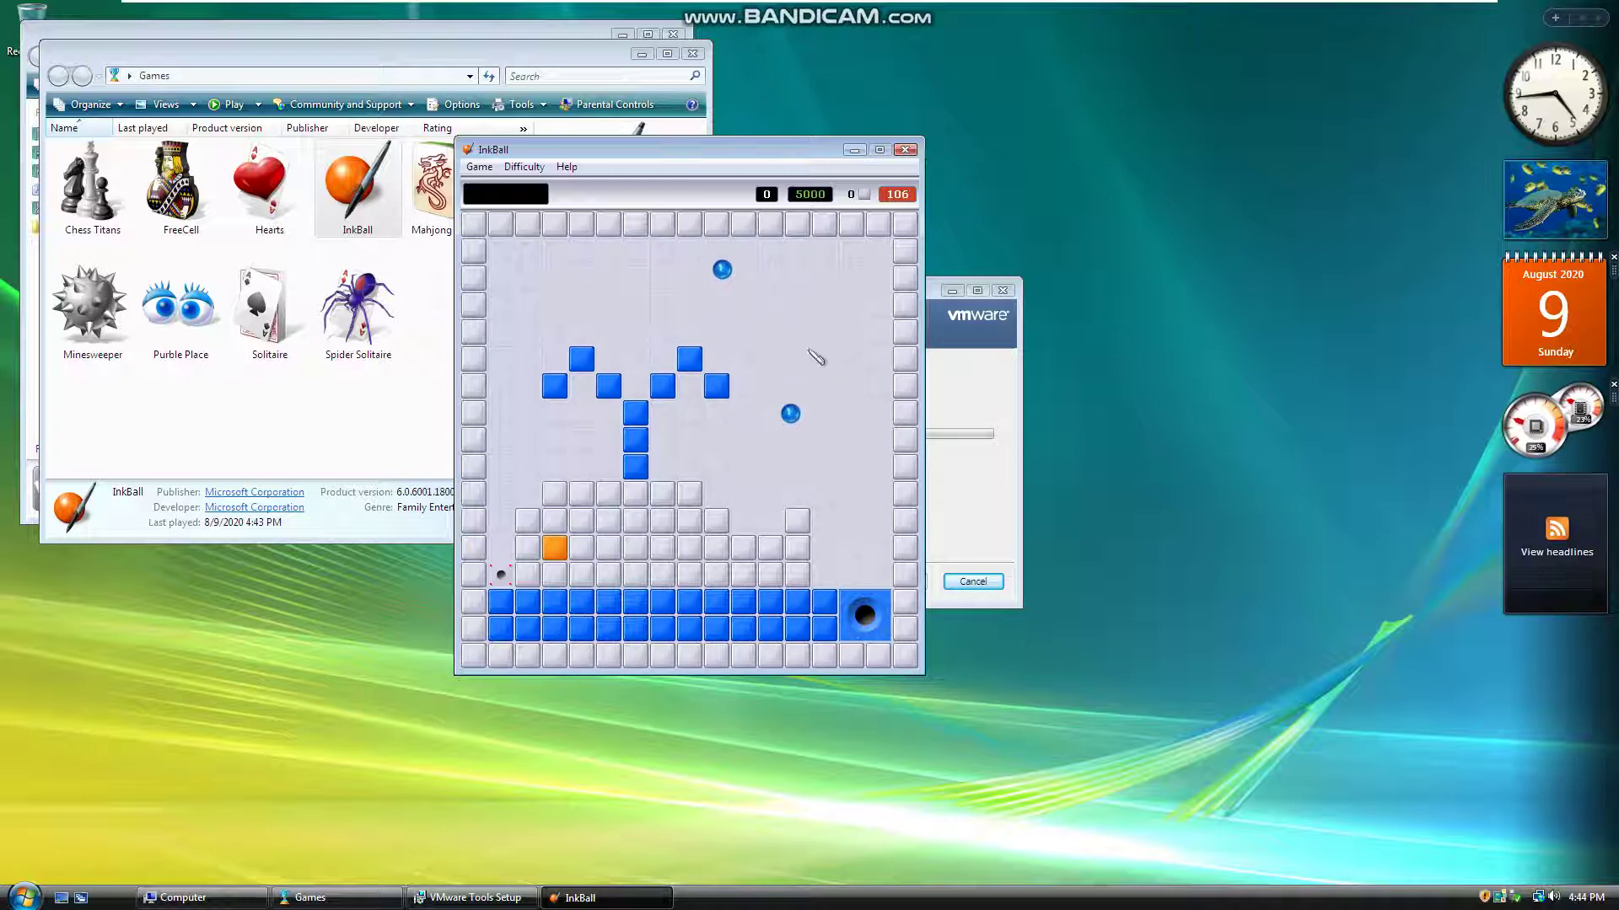
pyautogui.moveTo(744, 548); pyautogui.dragTo(740, 417)
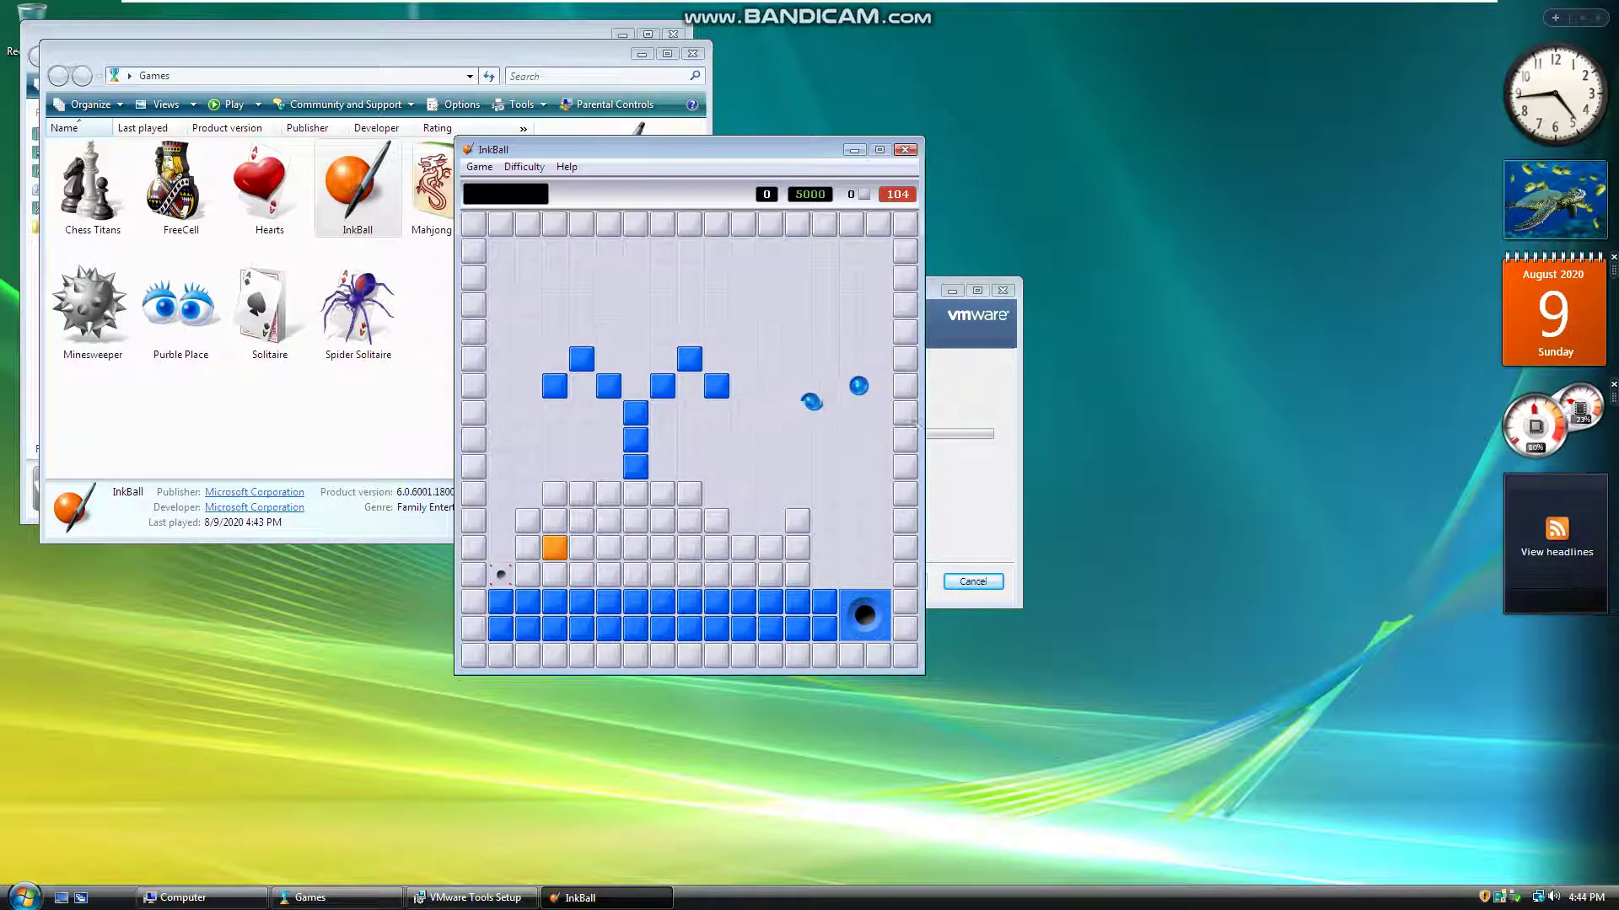
pyautogui.moveTo(759, 540); pyautogui.dragTo(873, 327)
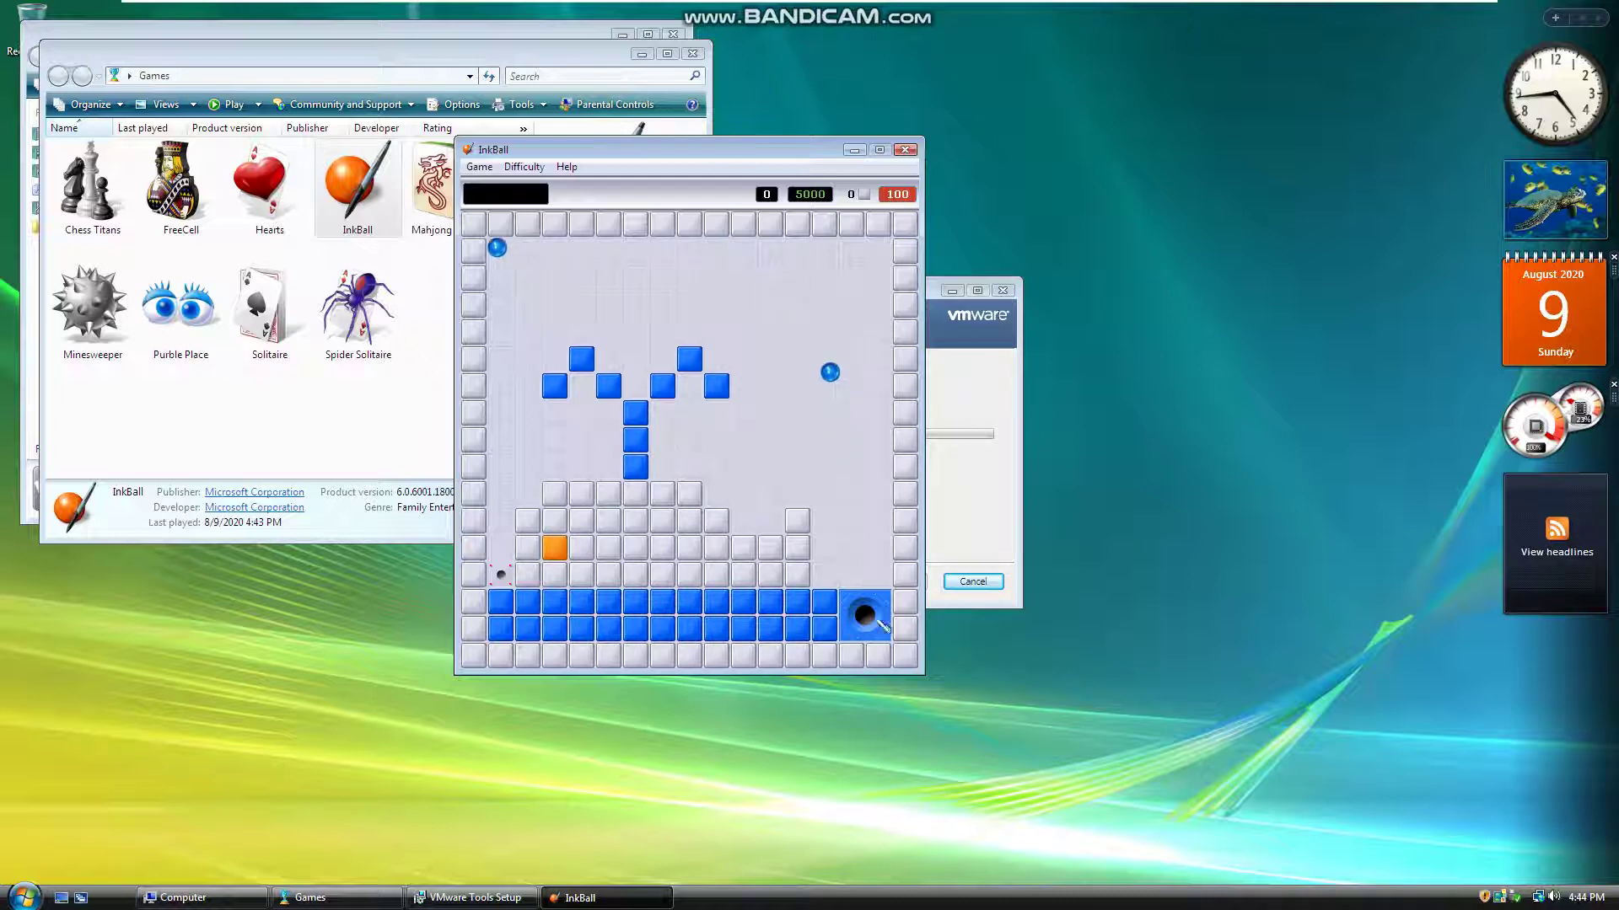
pyautogui.moveTo(856, 592); pyautogui.dragTo(843, 561)
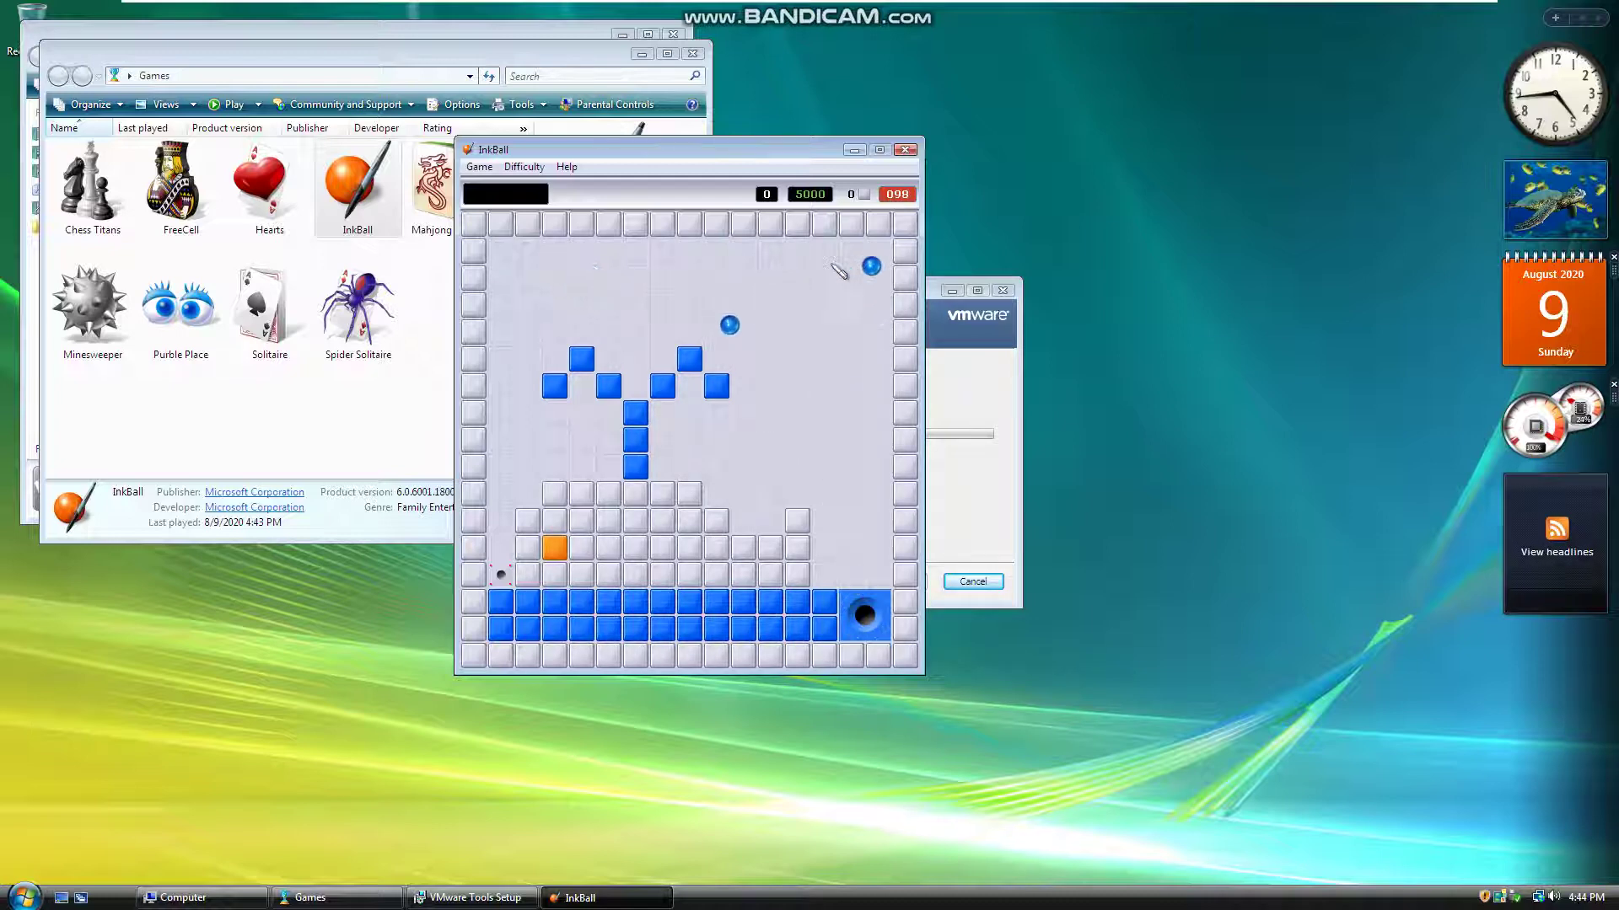
pyautogui.moveTo(841, 297); pyautogui.dragTo(827, 510)
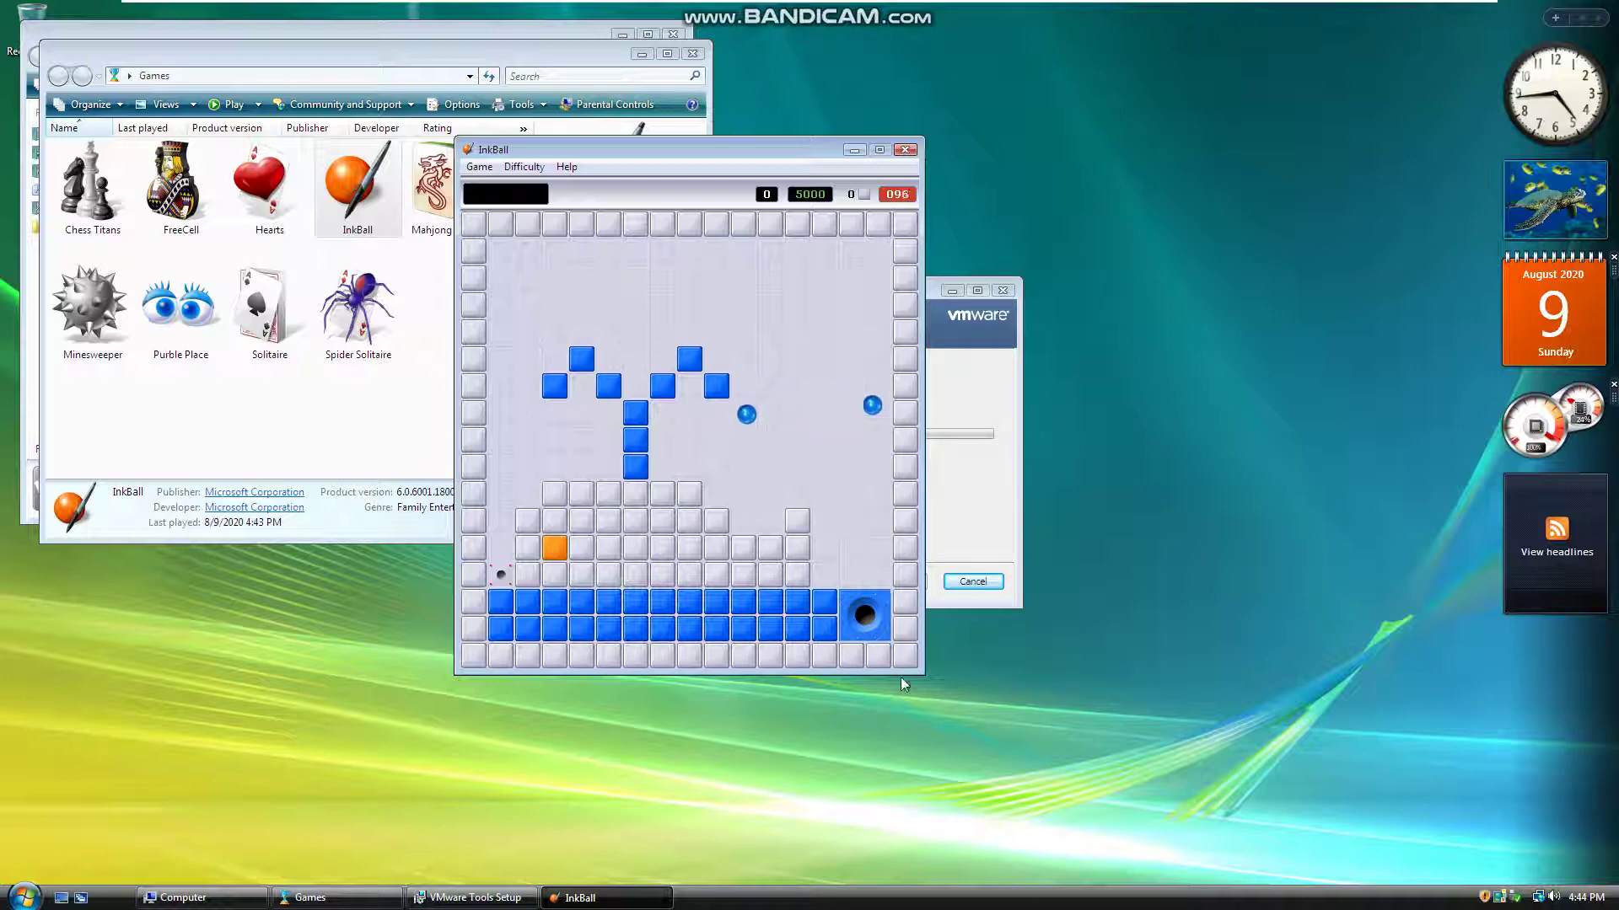
pyautogui.moveTo(881, 331); pyautogui.dragTo(792, 313)
pyautogui.moveTo(742, 378); pyautogui.dragTo(889, 660)
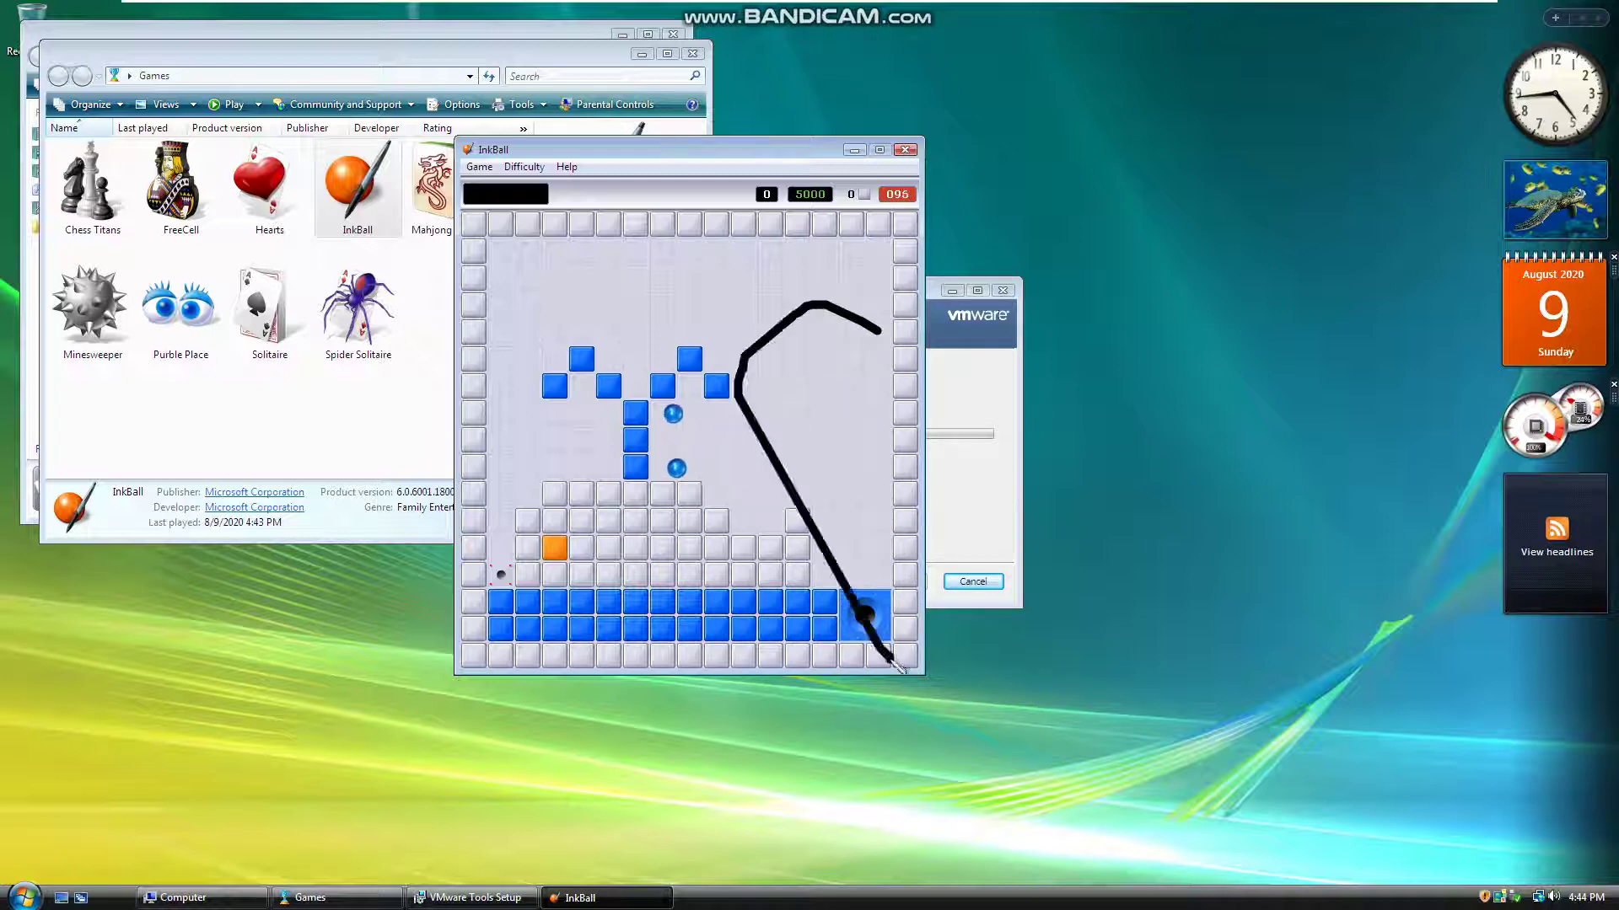
pyautogui.moveTo(769, 398)
pyautogui.mouseDown()
pyautogui.moveTo(760, 451)
pyautogui.moveTo(809, 468)
pyautogui.moveTo(898, 386)
pyautogui.mouseUp()
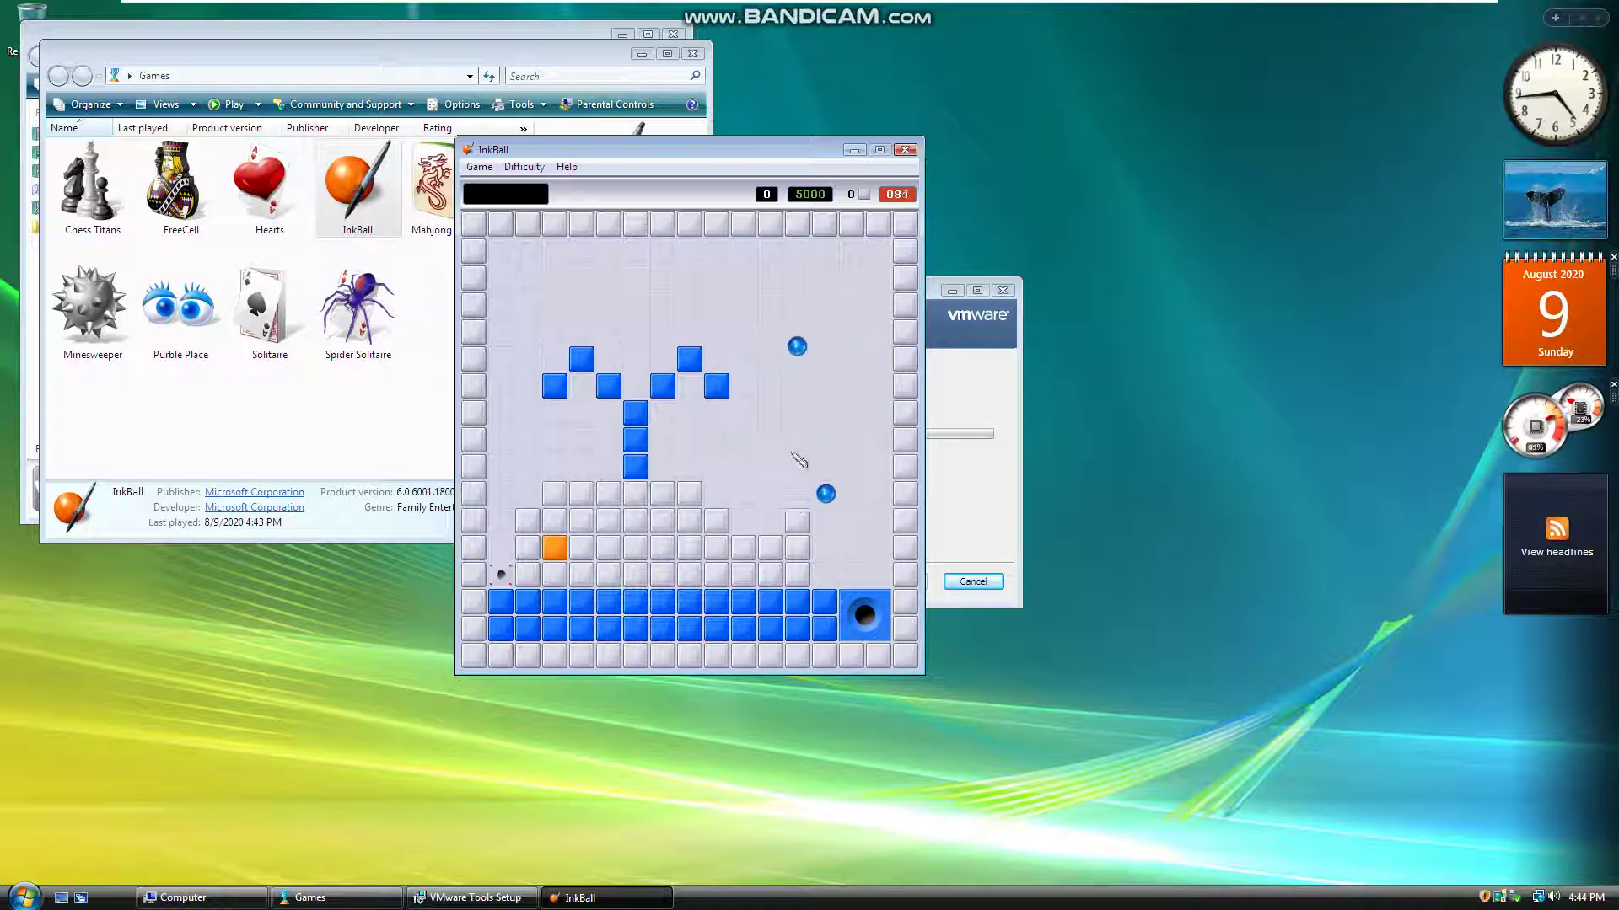
pyautogui.moveTo(840, 508); pyautogui.dragTo(856, 368)
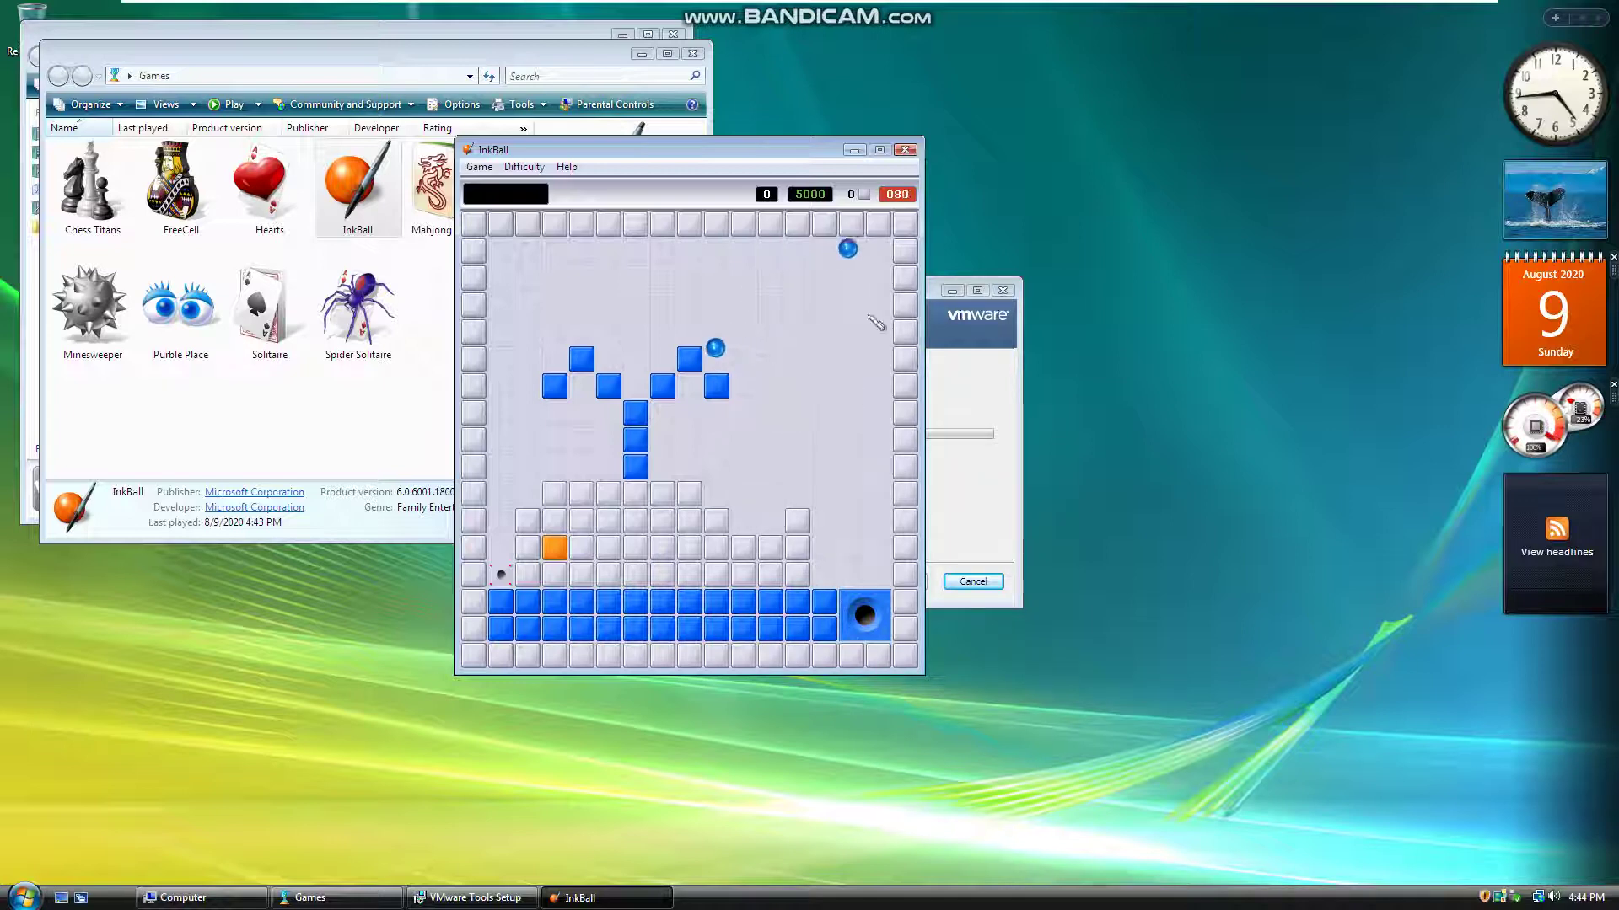
pyautogui.moveTo(860, 390); pyautogui.dragTo(807, 373)
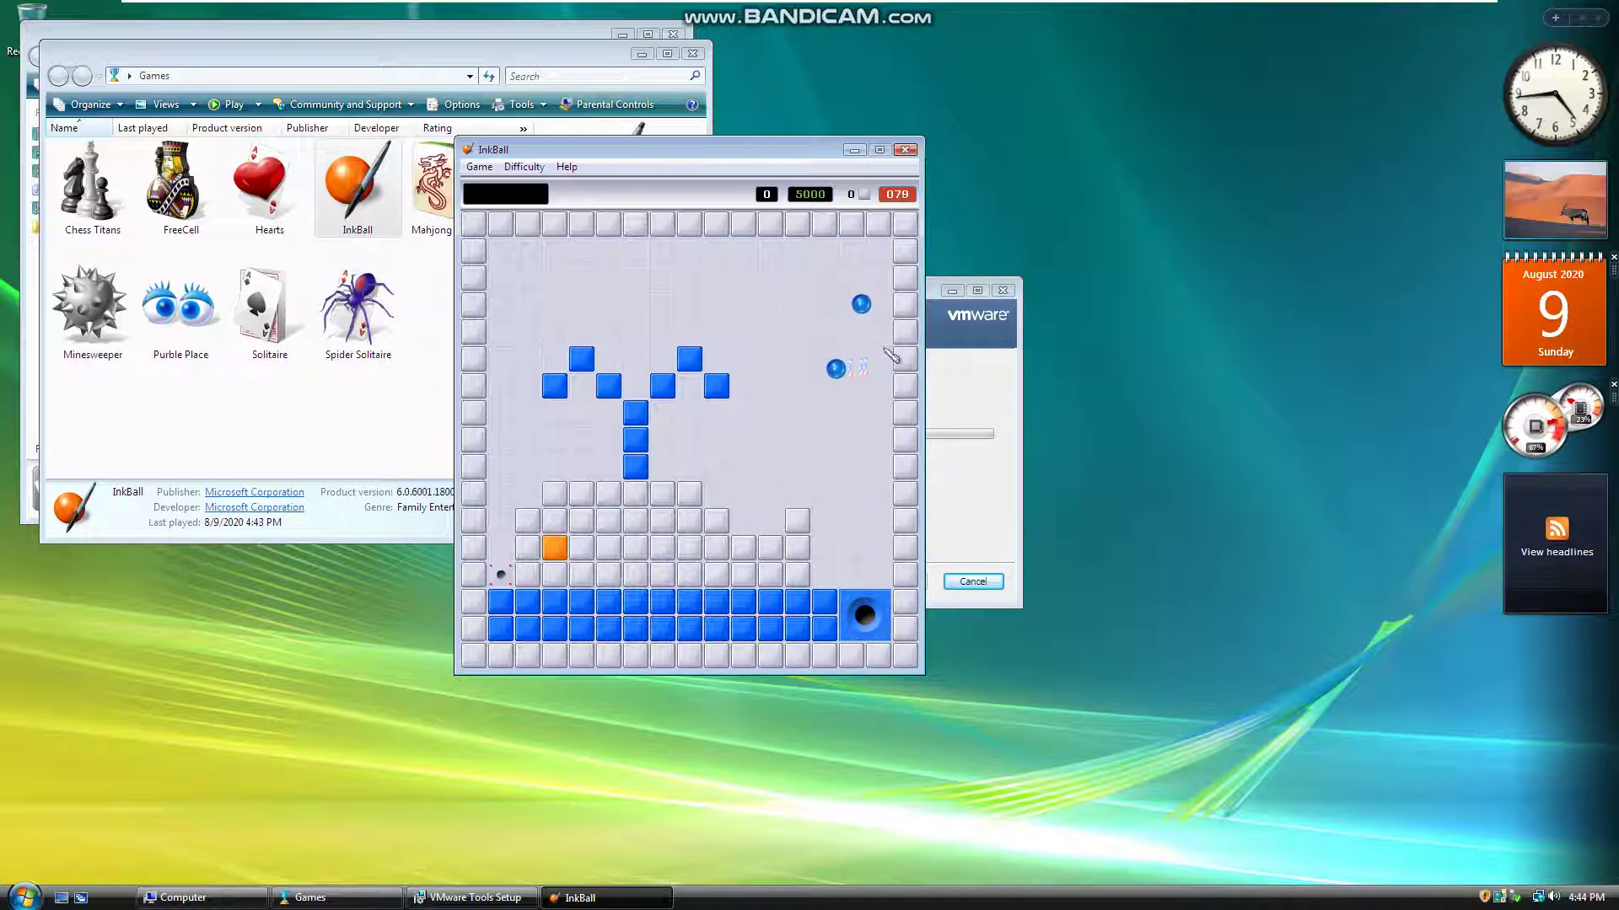
pyautogui.moveTo(813, 245); pyautogui.dragTo(769, 263)
pyautogui.moveTo(786, 448); pyautogui.dragTo(899, 324)
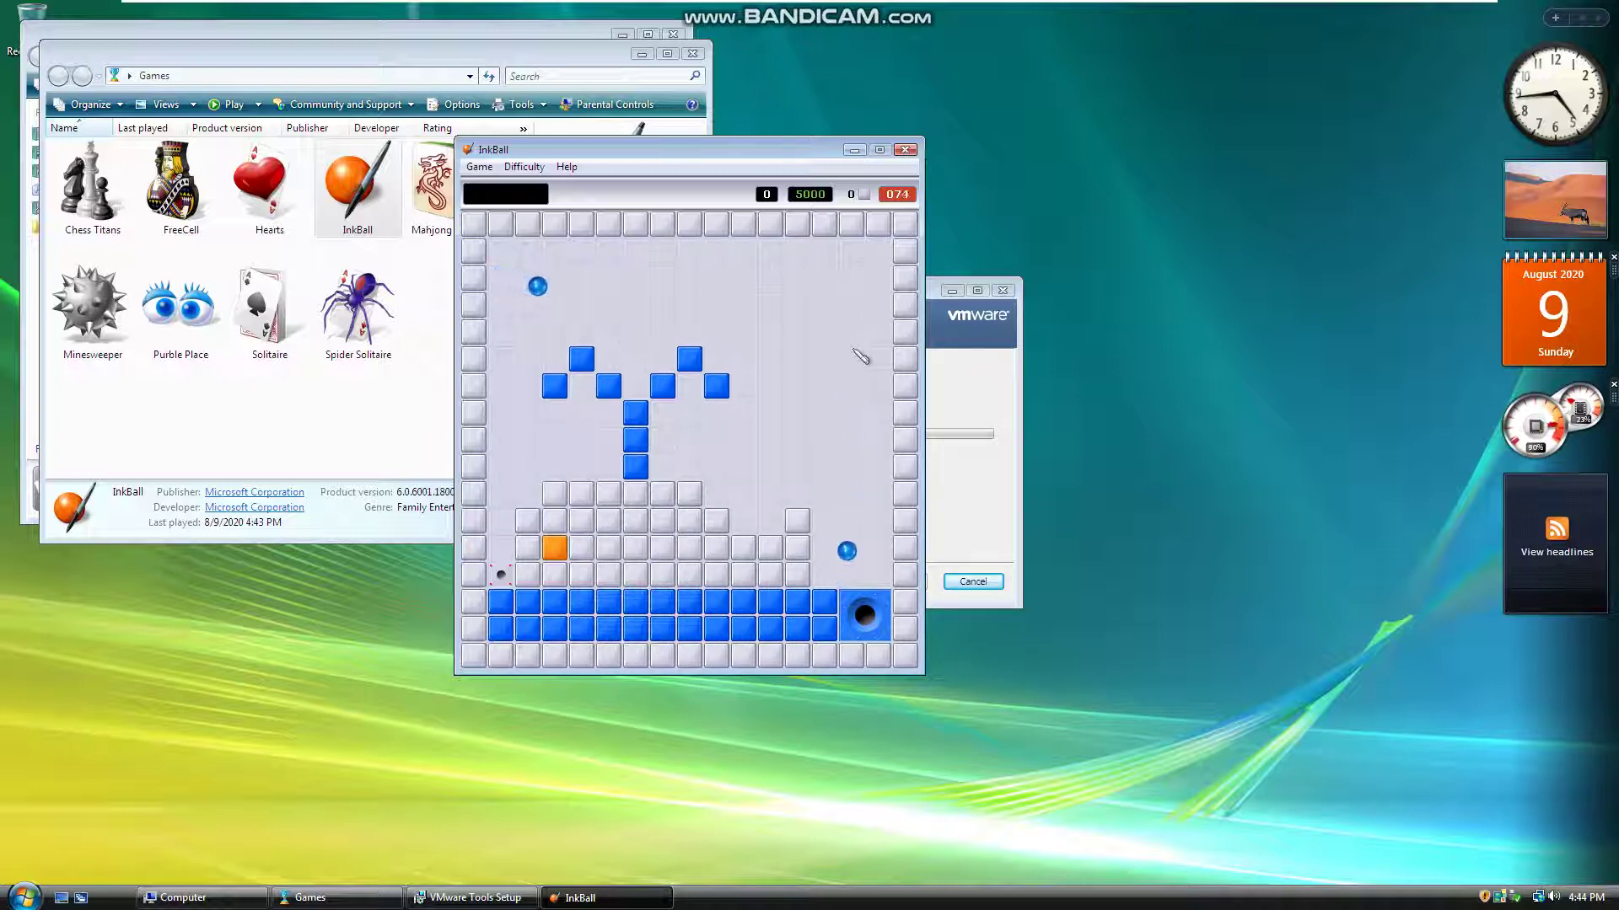
pyautogui.moveTo(855, 348); pyautogui.dragTo(828, 375)
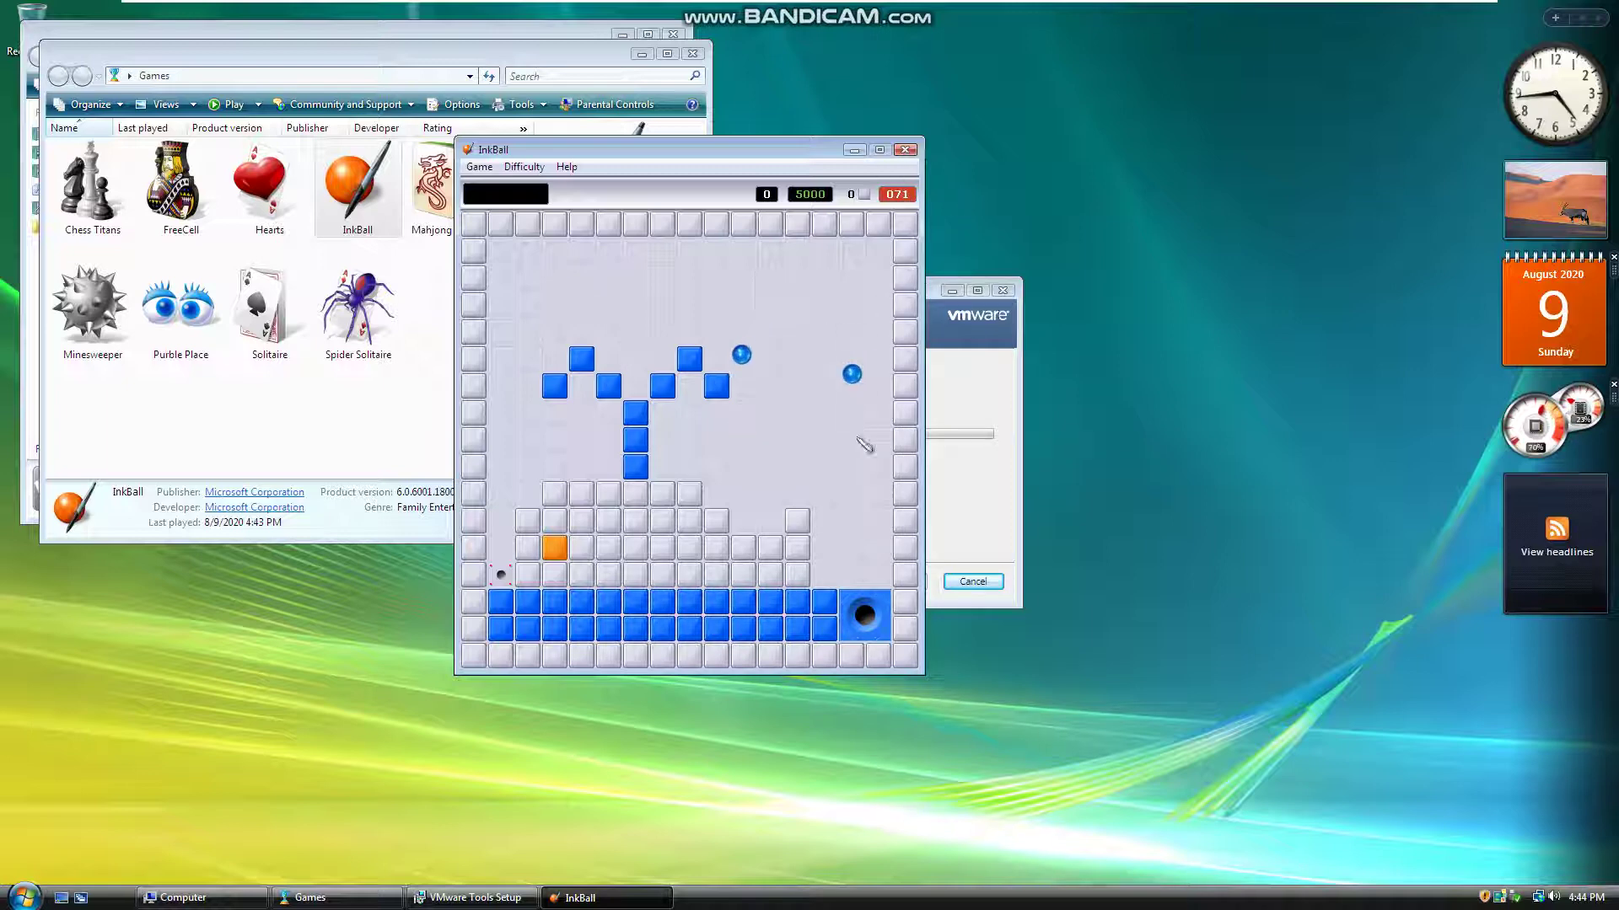
pyautogui.moveTo(866, 478)
pyautogui.mouseDown()
pyautogui.moveTo(814, 474)
pyautogui.moveTo(865, 366)
pyautogui.mouseUp()
pyautogui.moveTo(834, 452)
pyautogui.mouseDown()
pyautogui.moveTo(823, 413)
pyautogui.moveTo(885, 313)
pyautogui.mouseUp()
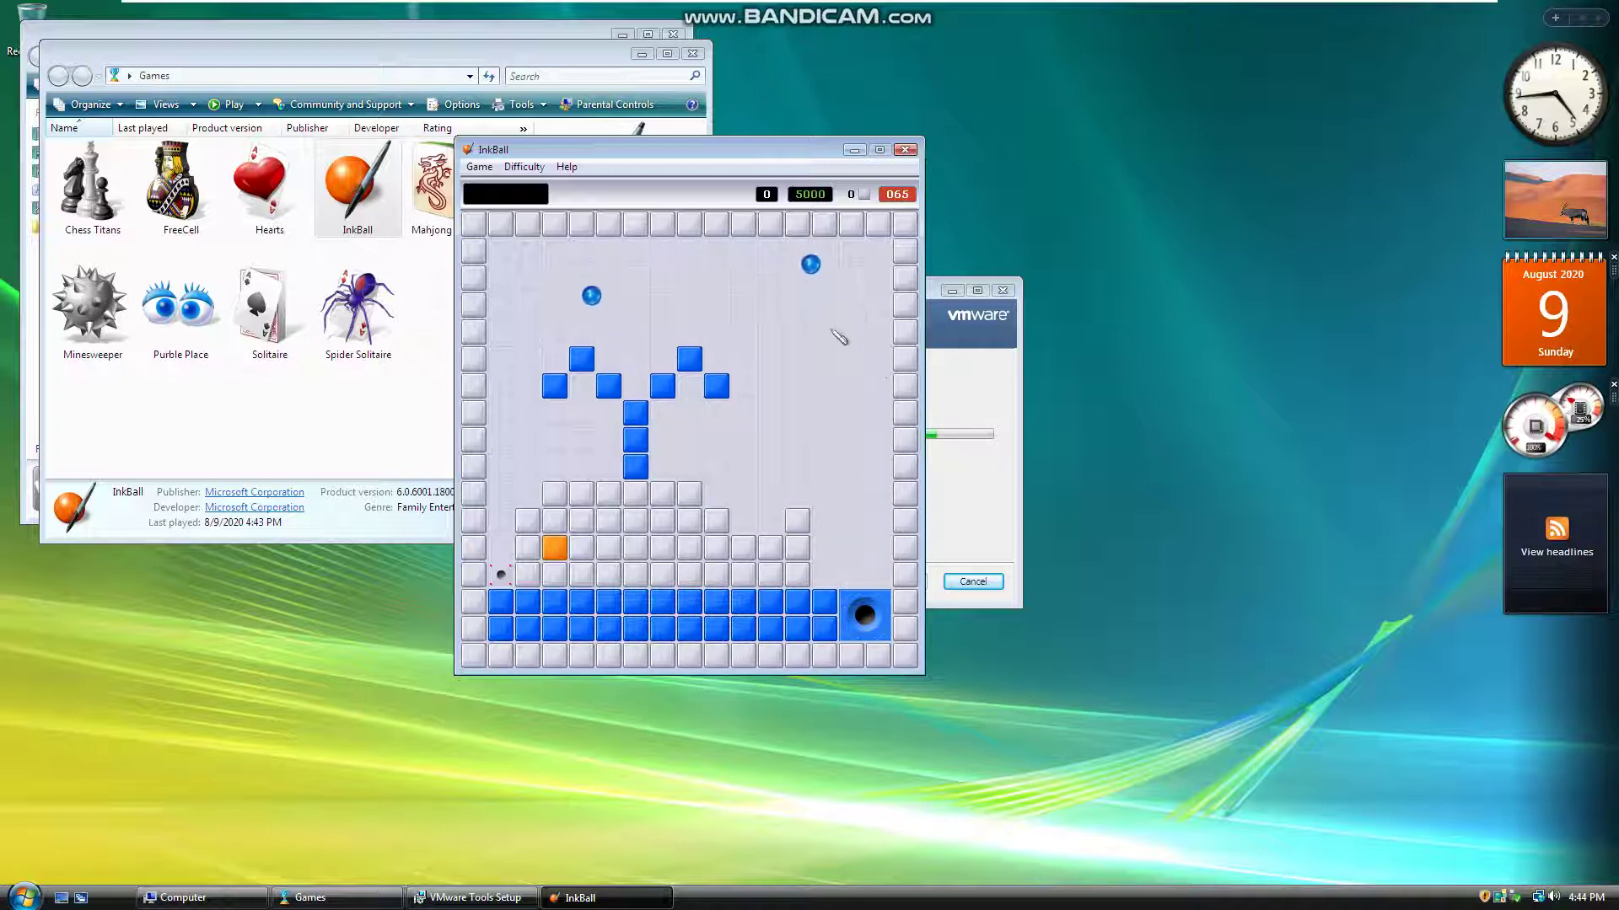
pyautogui.moveTo(816, 241); pyautogui.dragTo(769, 383)
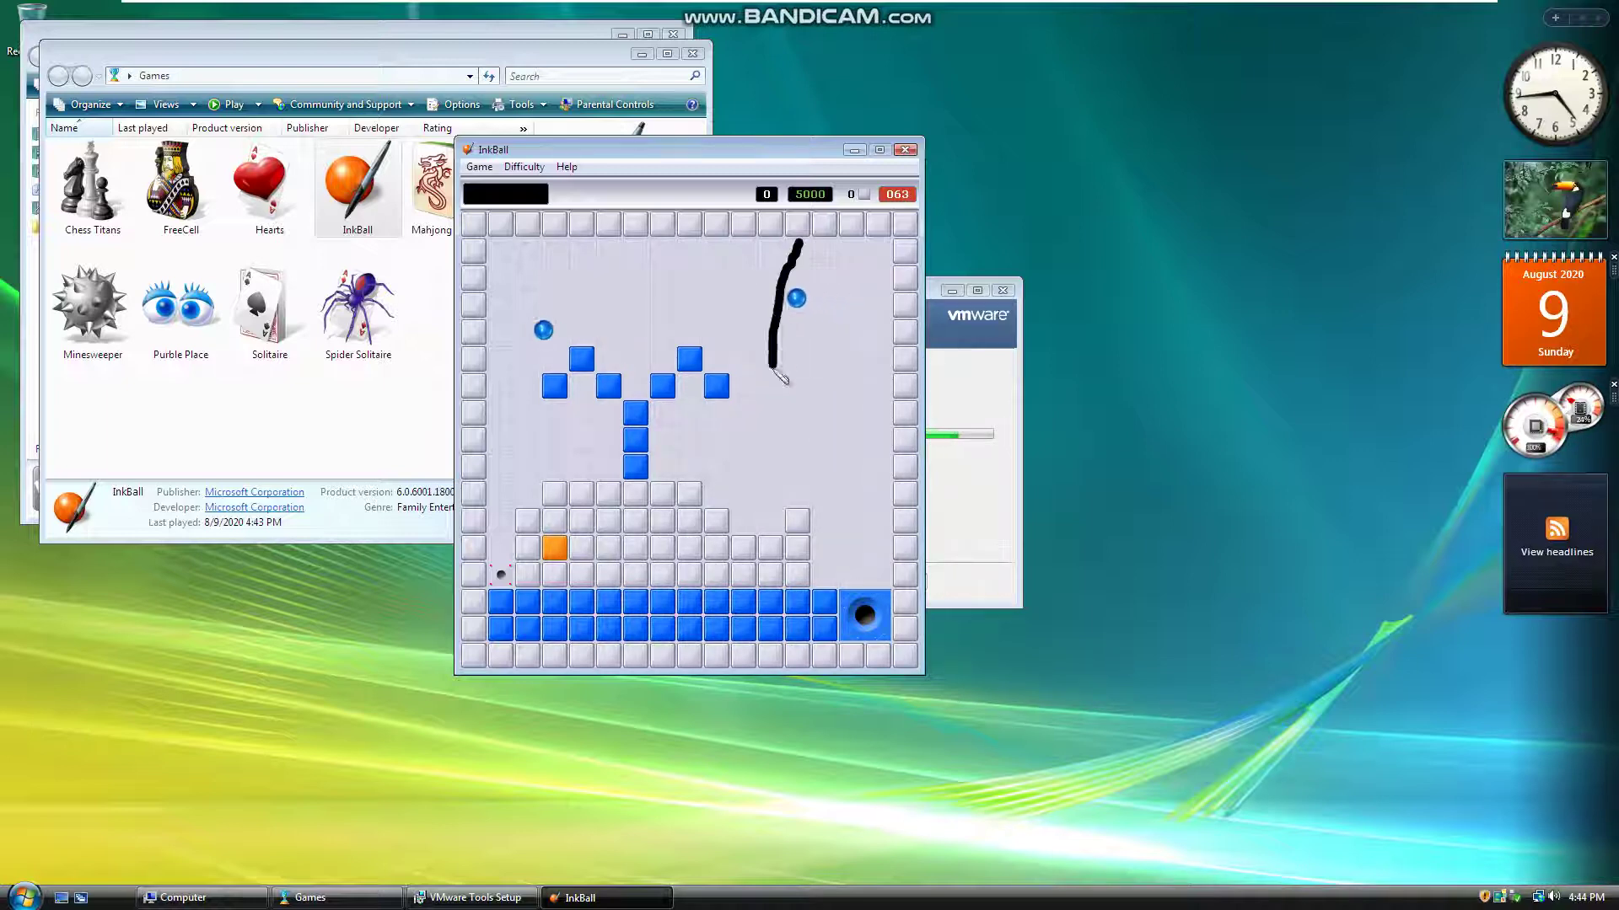
pyautogui.moveTo(800, 274); pyautogui.dragTo(895, 285)
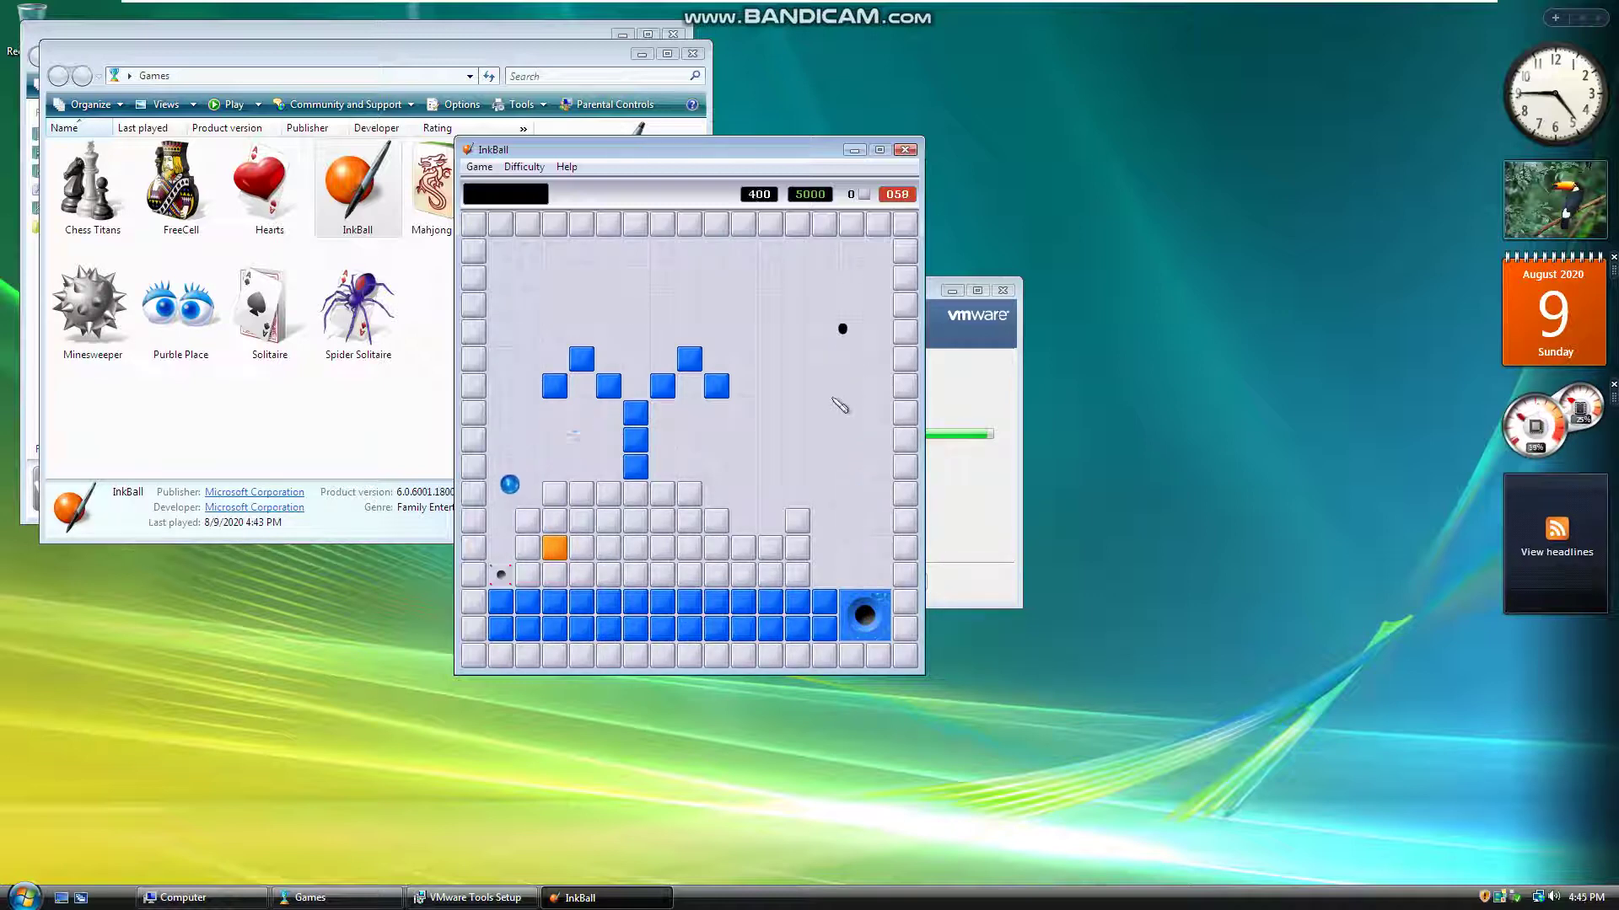
# Draw ink strokes near the left wall of the InkBall board to redirect the remaining blue ball
pyautogui.moveTo(624, 407); pyautogui.dragTo(488, 491)
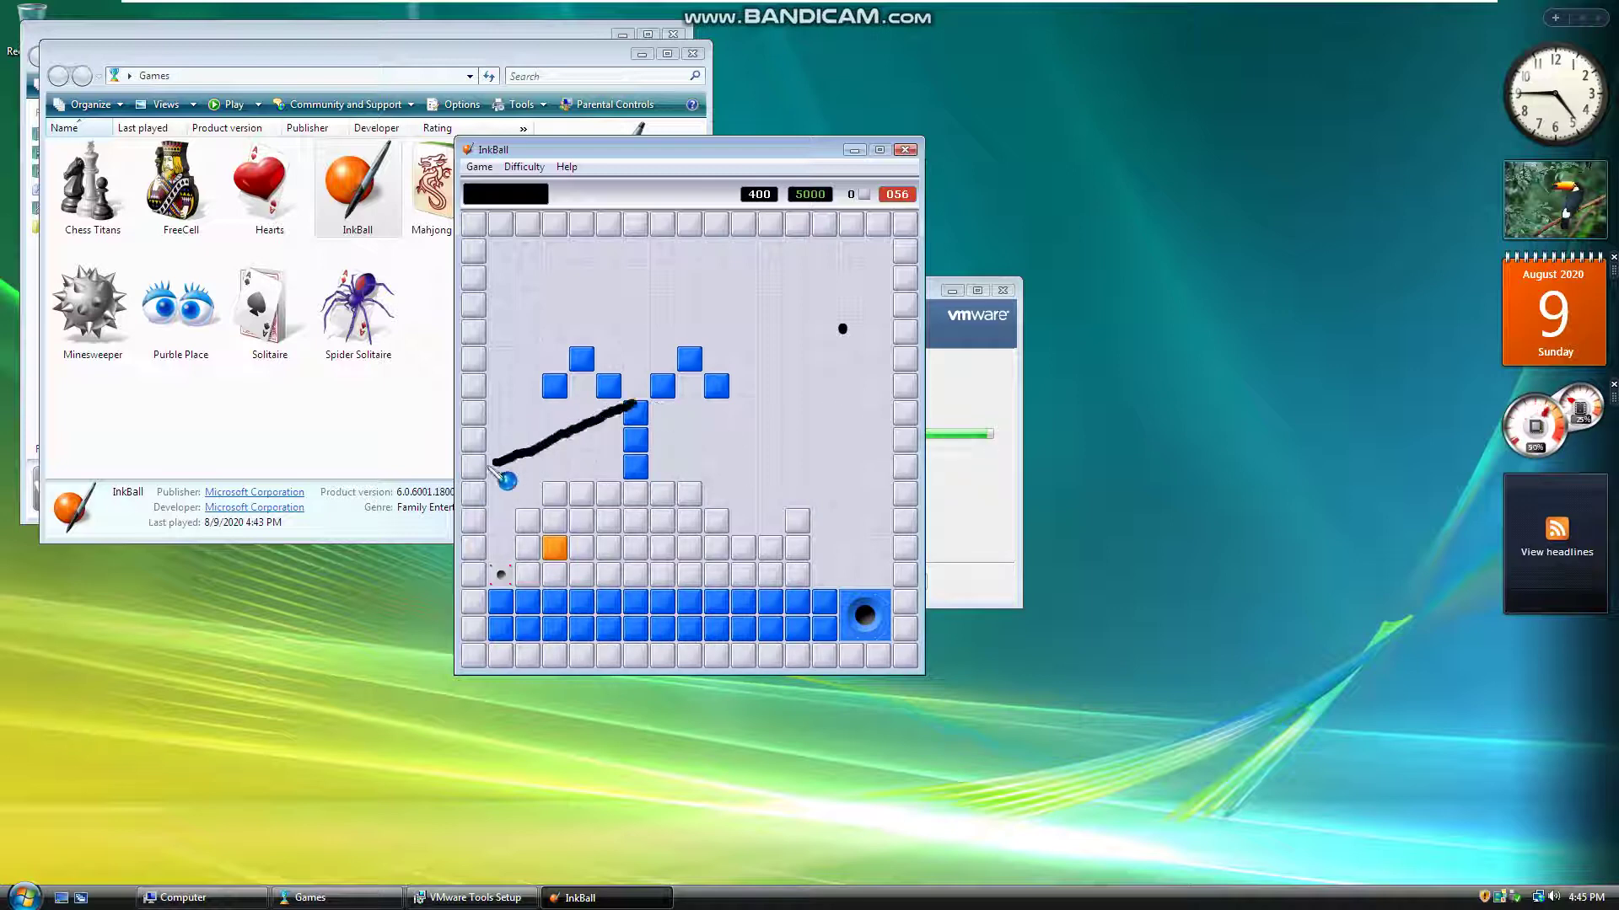
pyautogui.moveTo(556, 424); pyautogui.dragTo(496, 561)
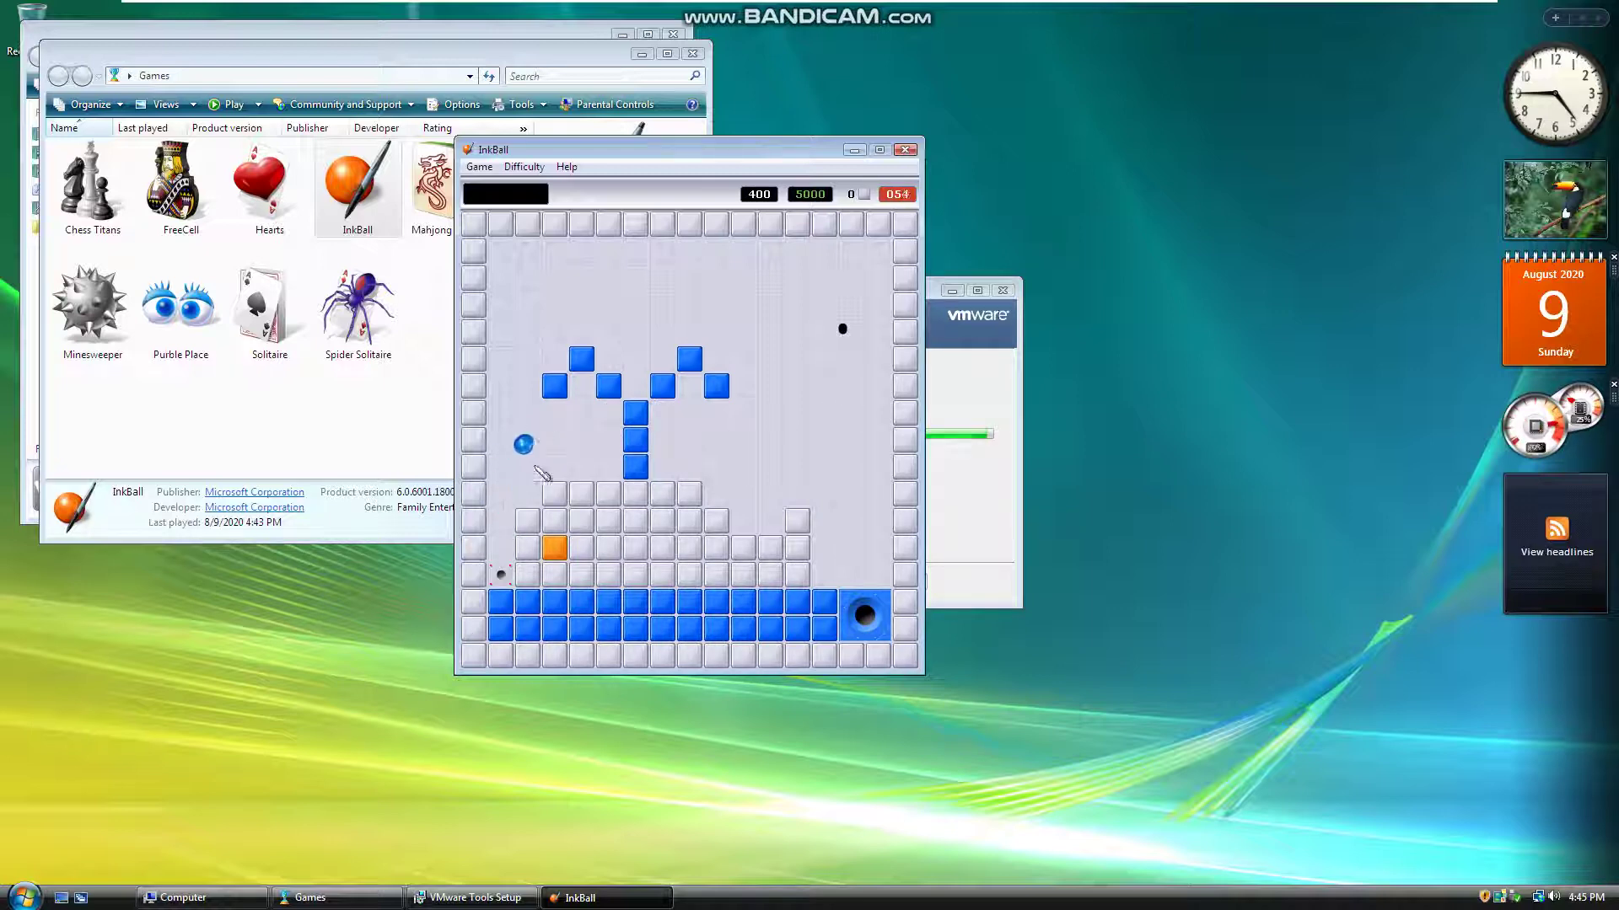
pyautogui.moveTo(537, 464); pyautogui.dragTo(461, 354)
pyautogui.moveTo(590, 438)
pyautogui.mouseDown()
pyautogui.moveTo(512, 496)
pyautogui.moveTo(488, 490)
pyautogui.mouseUp()
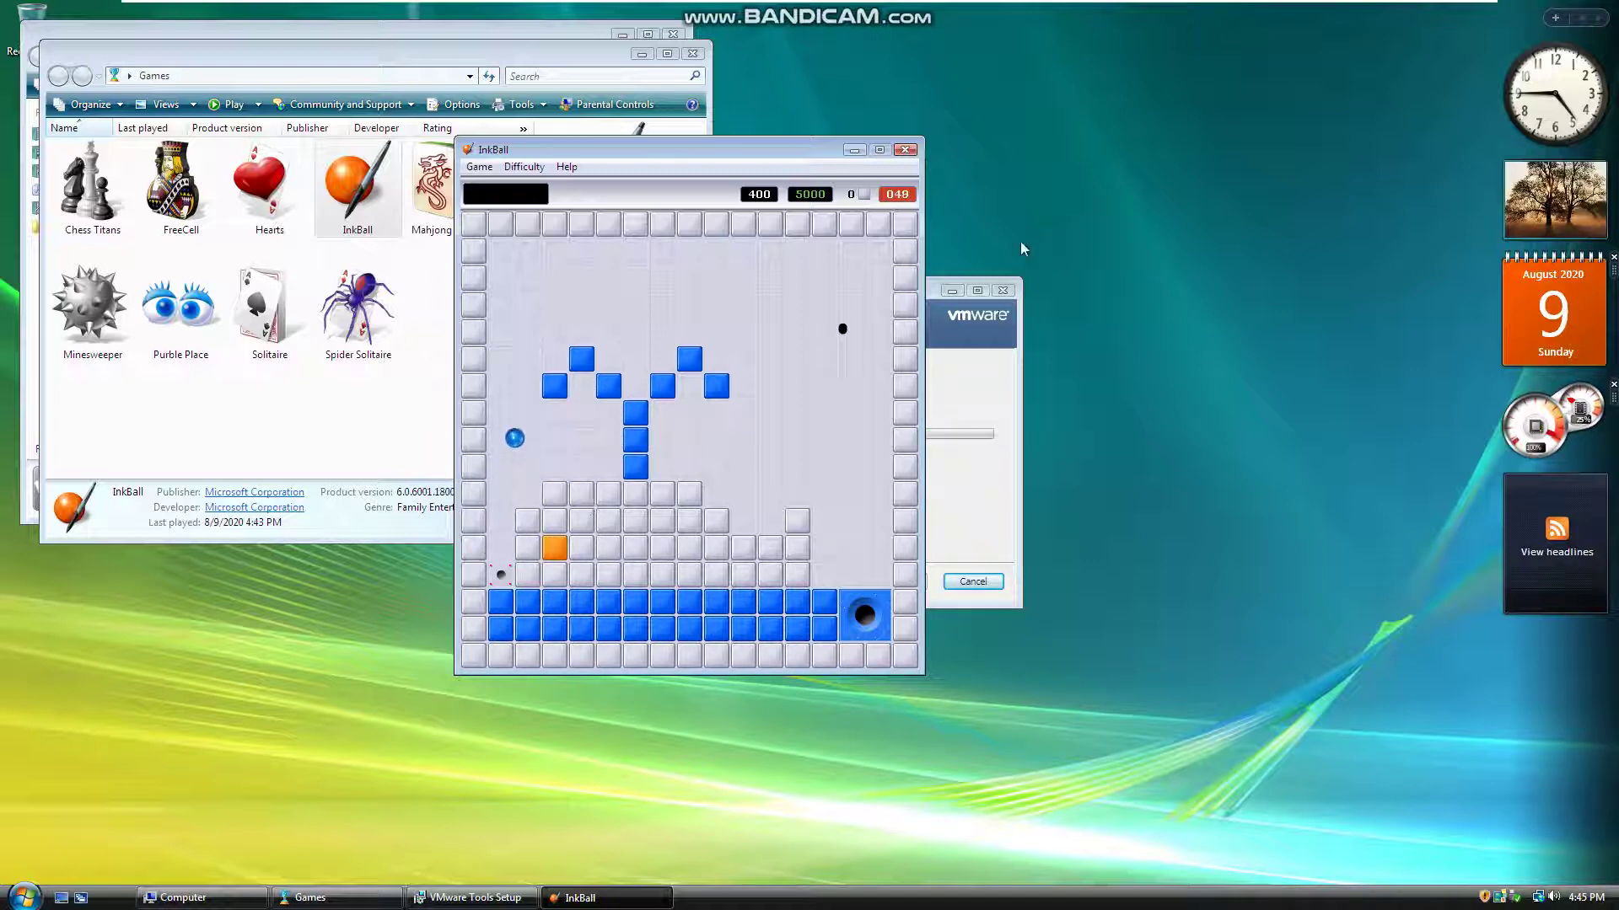
pyautogui.moveTo(583, 346); pyautogui.dragTo(474, 314)
pyautogui.moveTo(600, 318); pyautogui.dragTo(503, 364)
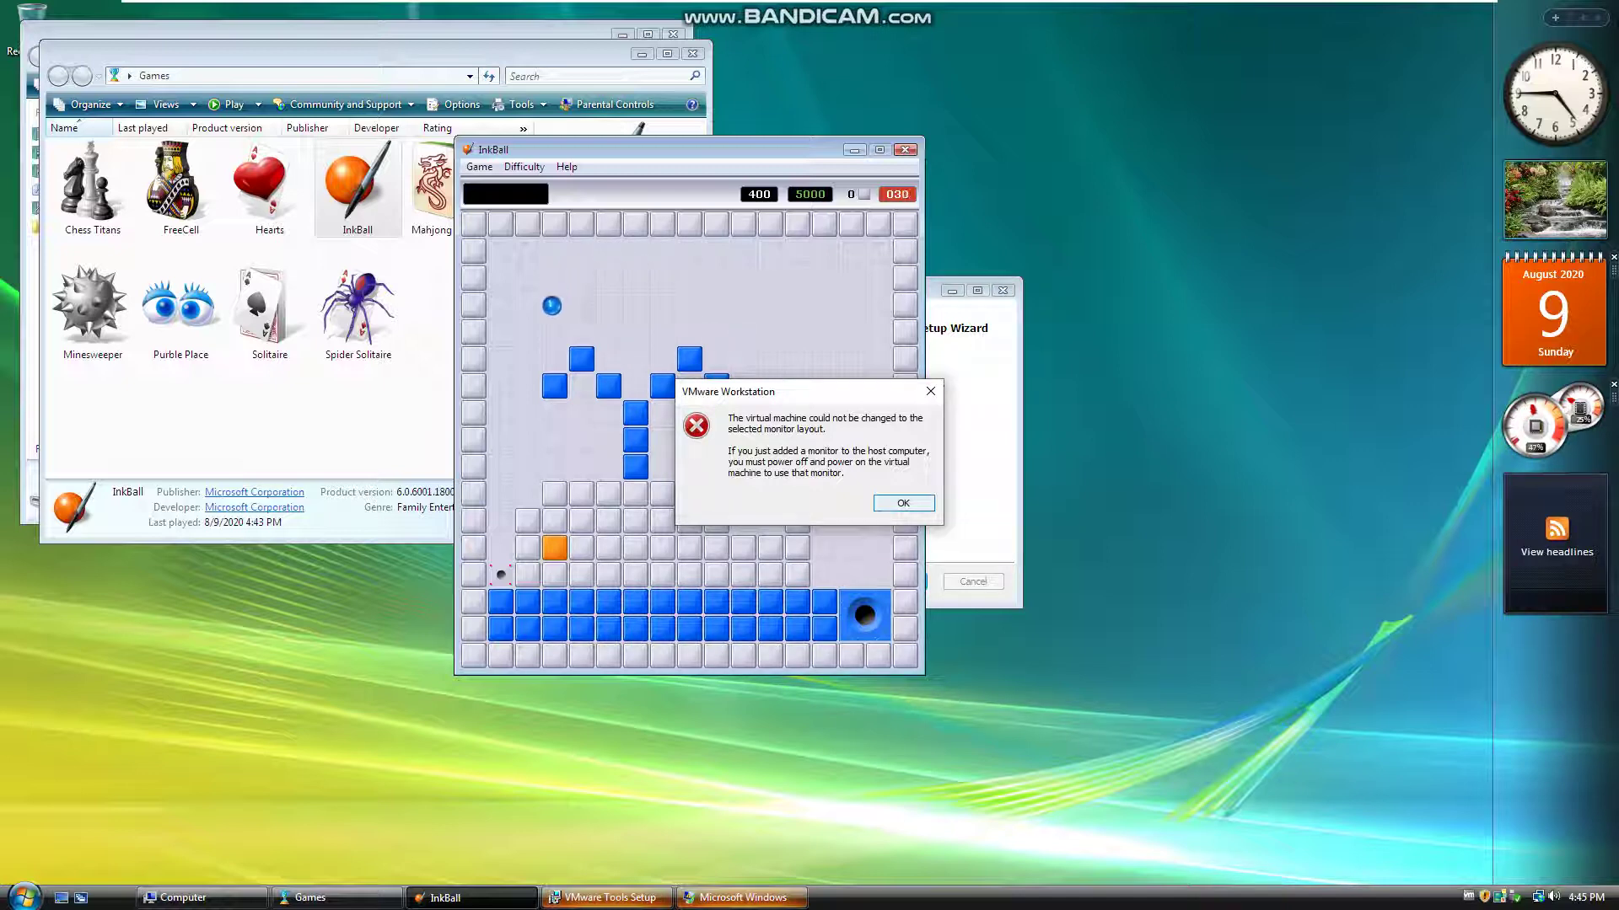
# Close InkBall and dismiss the monitor layout error and the VMware Resolution Set crash dialog without checking online
pyautogui.press('Return')
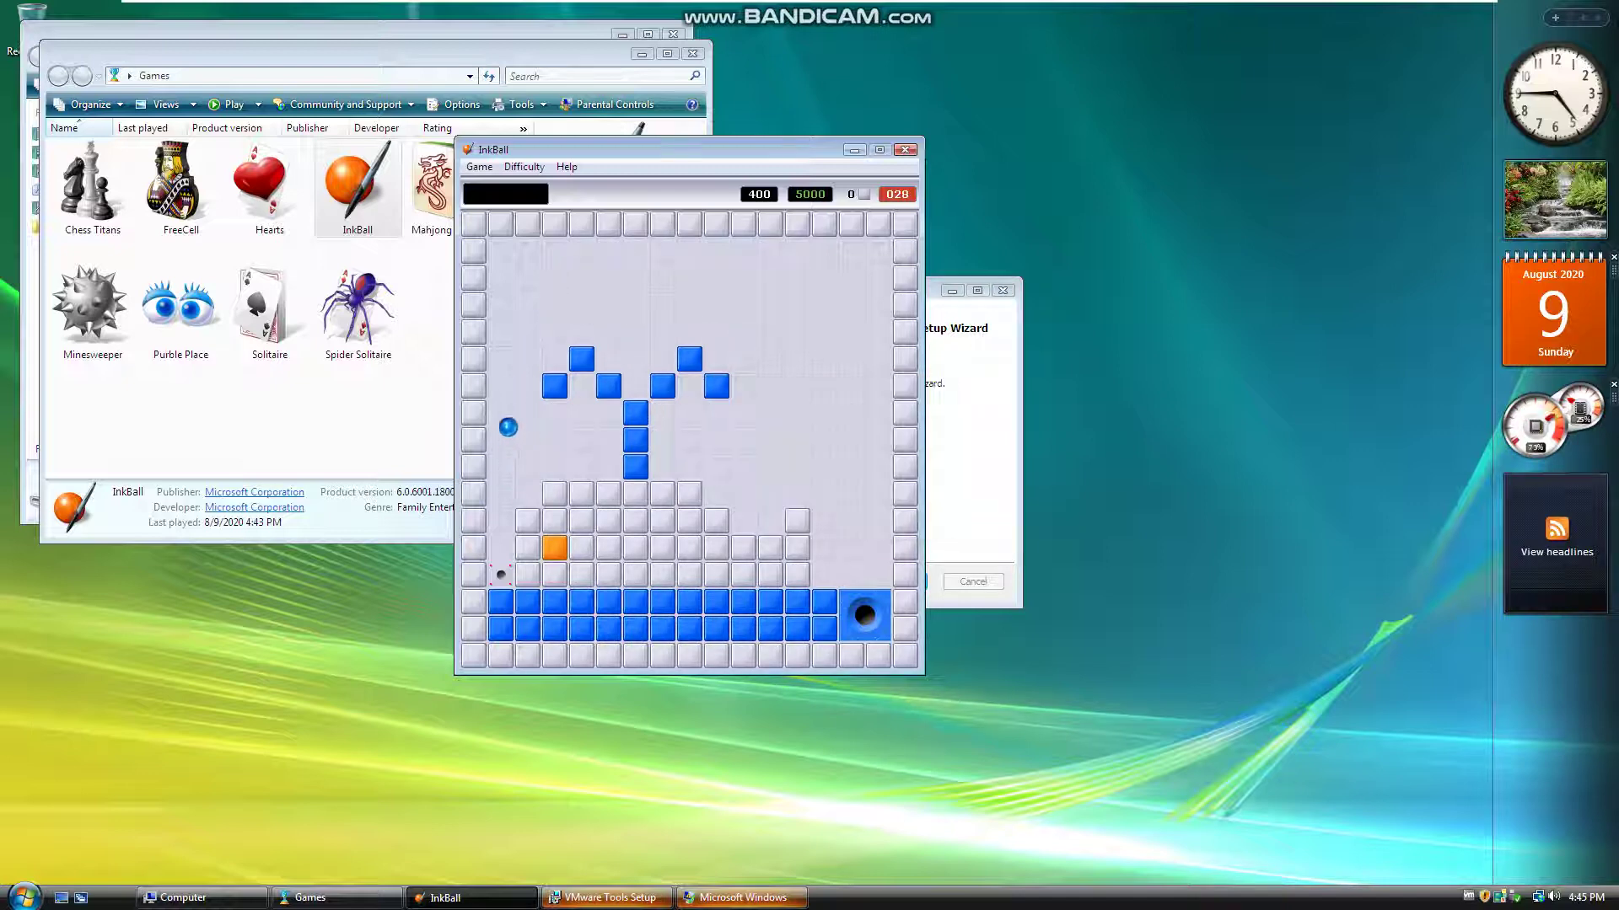
pyautogui.click(905, 150)
pyautogui.click(656, 901)
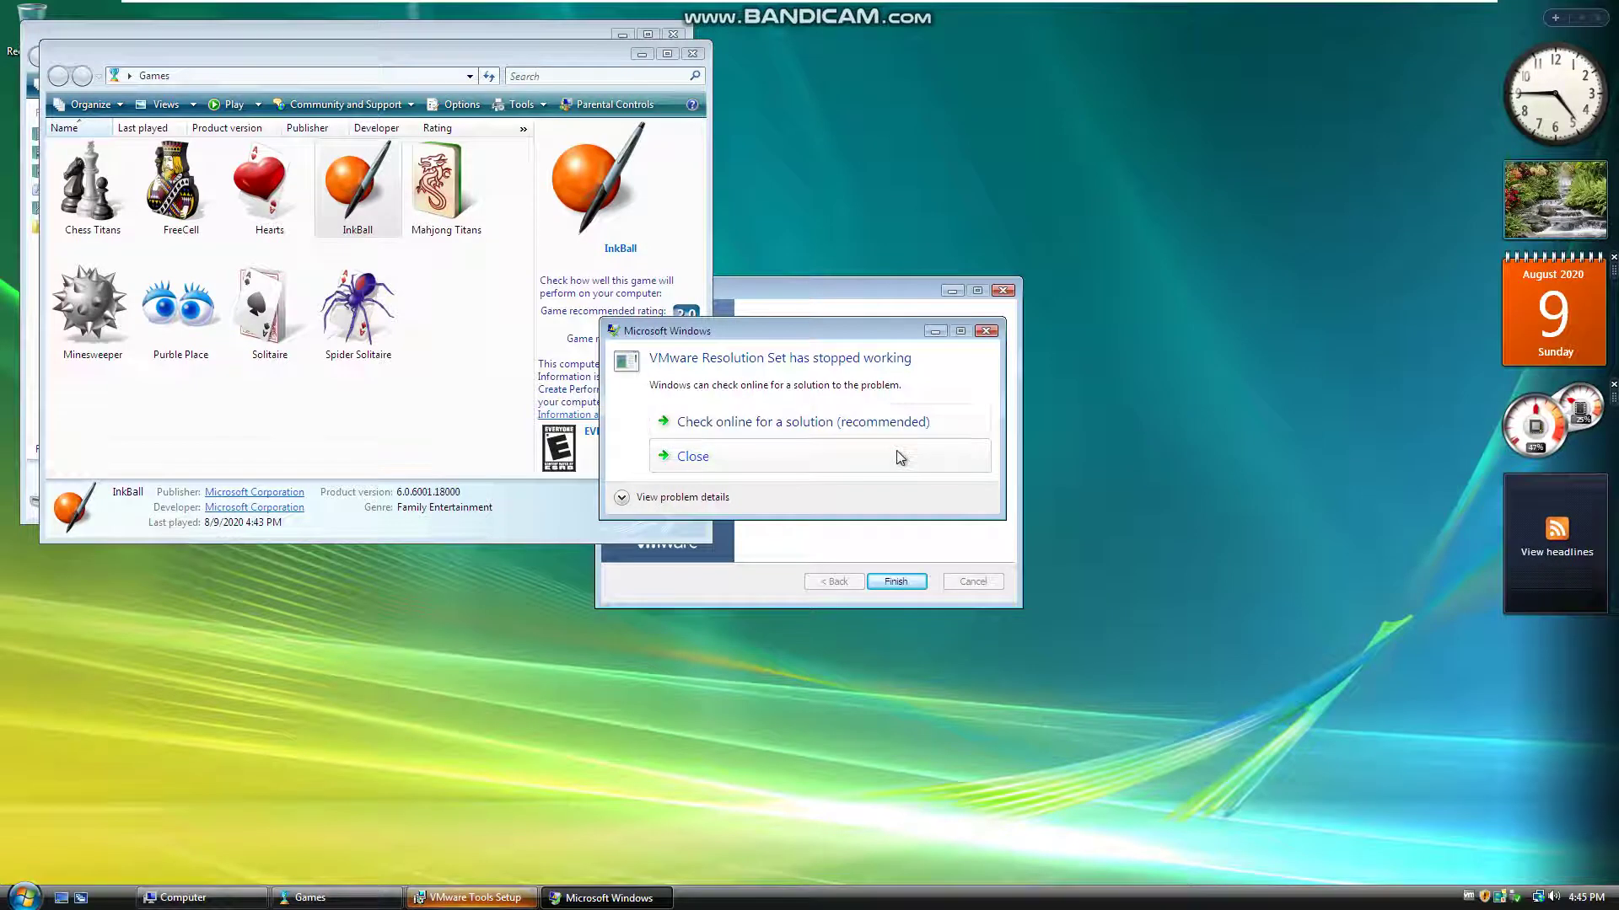
pyautogui.click(901, 457)
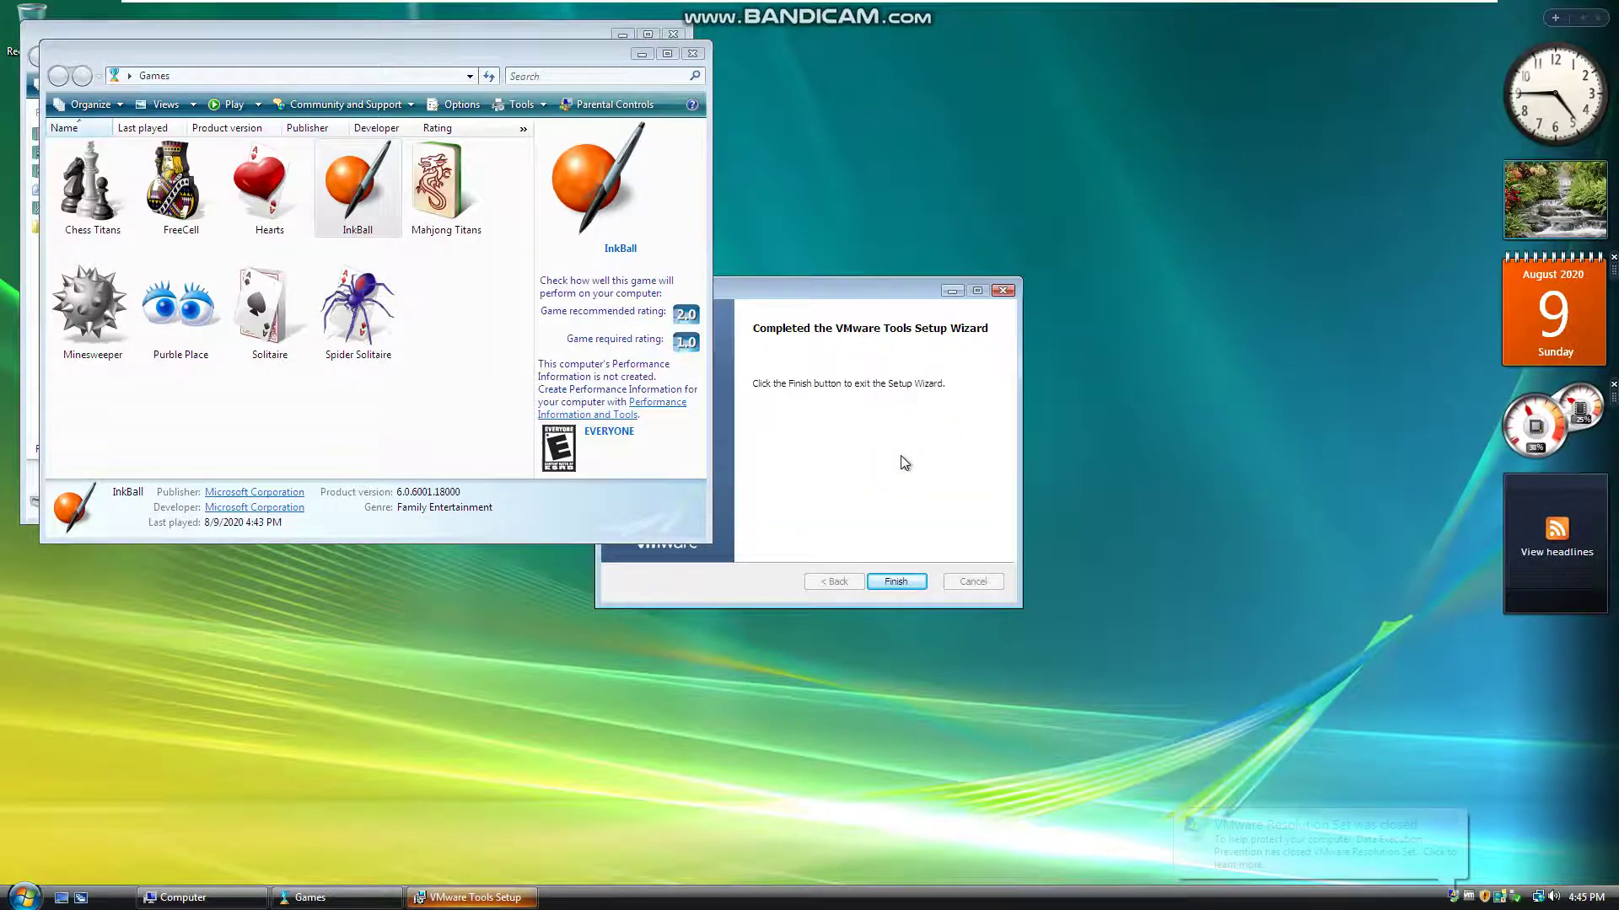
# Finish the VMware Tools setup with a system restart, and log back in to Vista with the account password
pyautogui.click(894, 583)
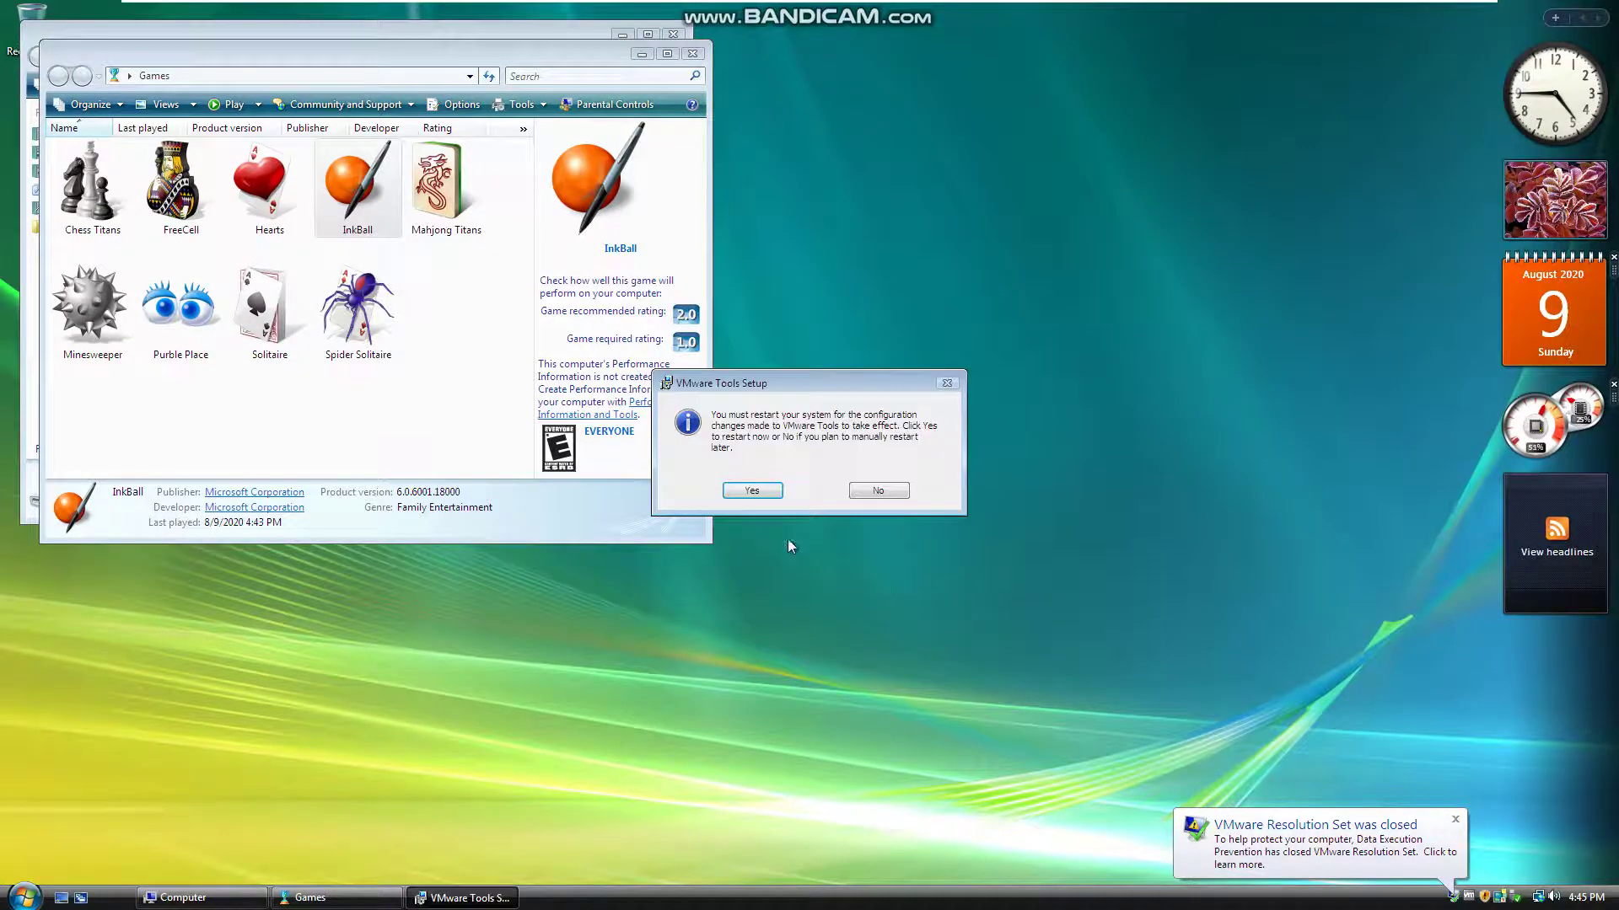
pyautogui.click(751, 493)
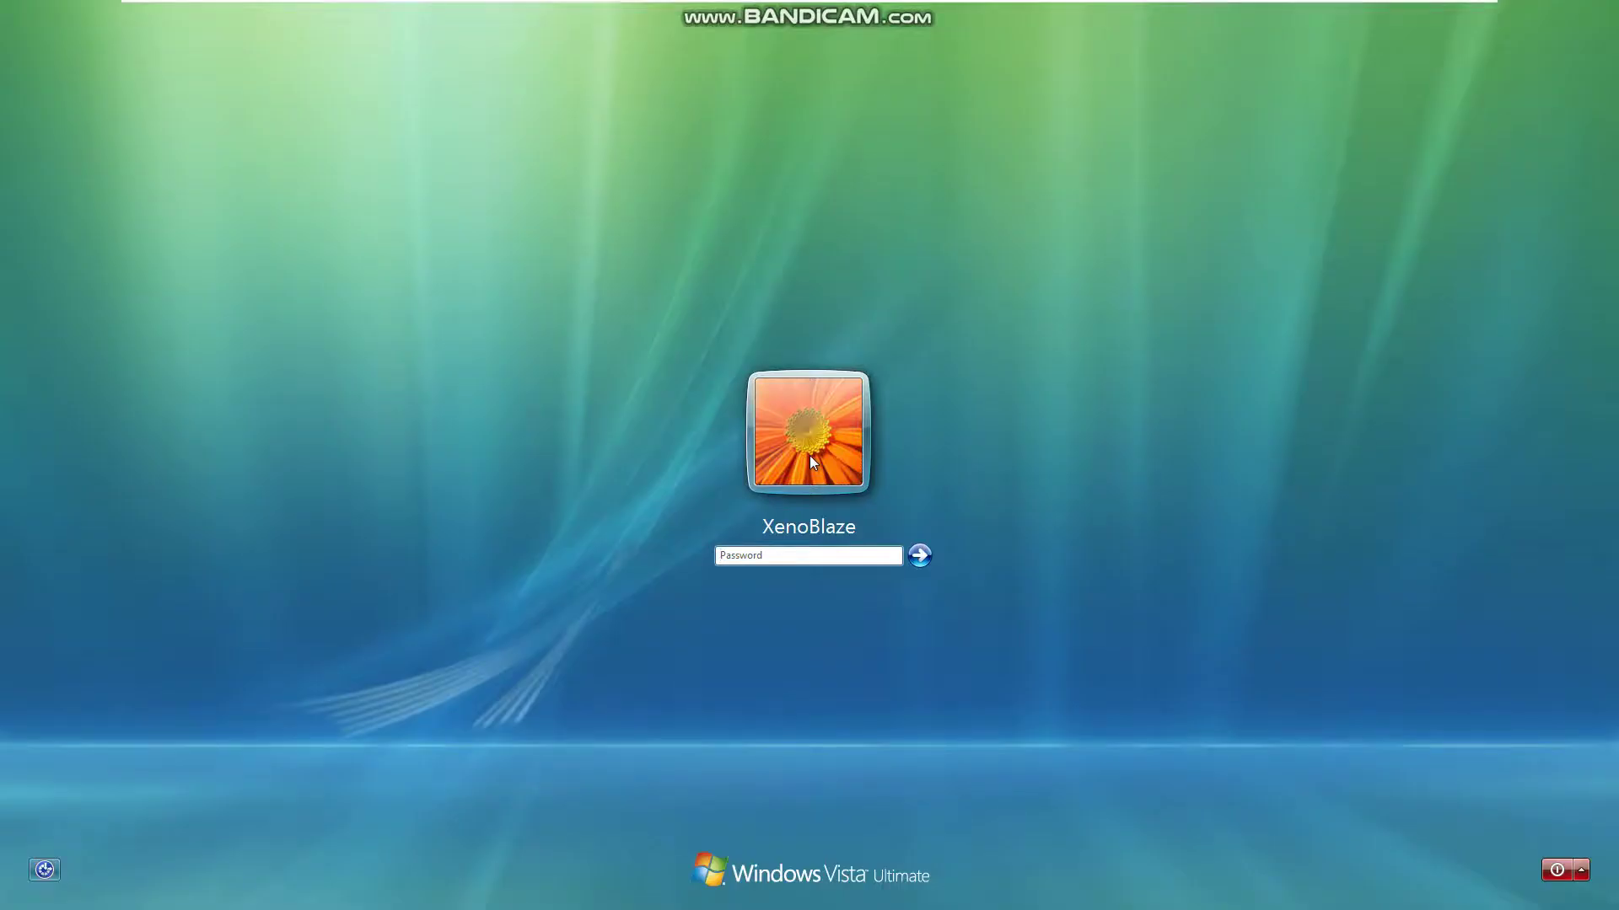
pyautogui.write('*')
pyautogui.press('Return')
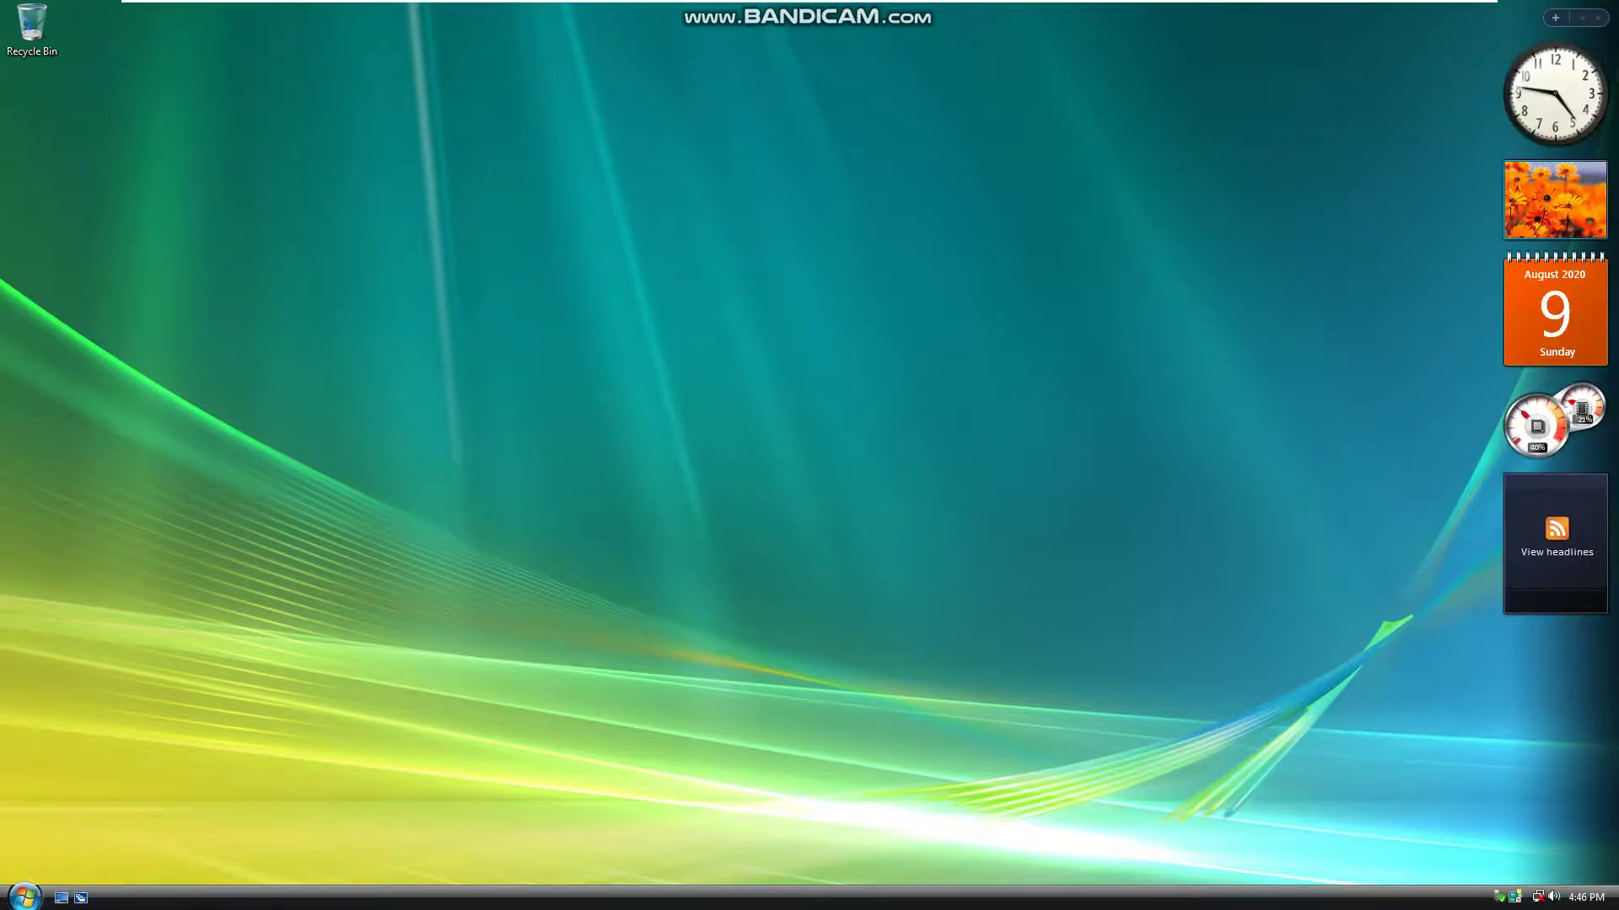
# Open the Appearance and Personalization category of the Control Panel
pyautogui.click(24, 897)
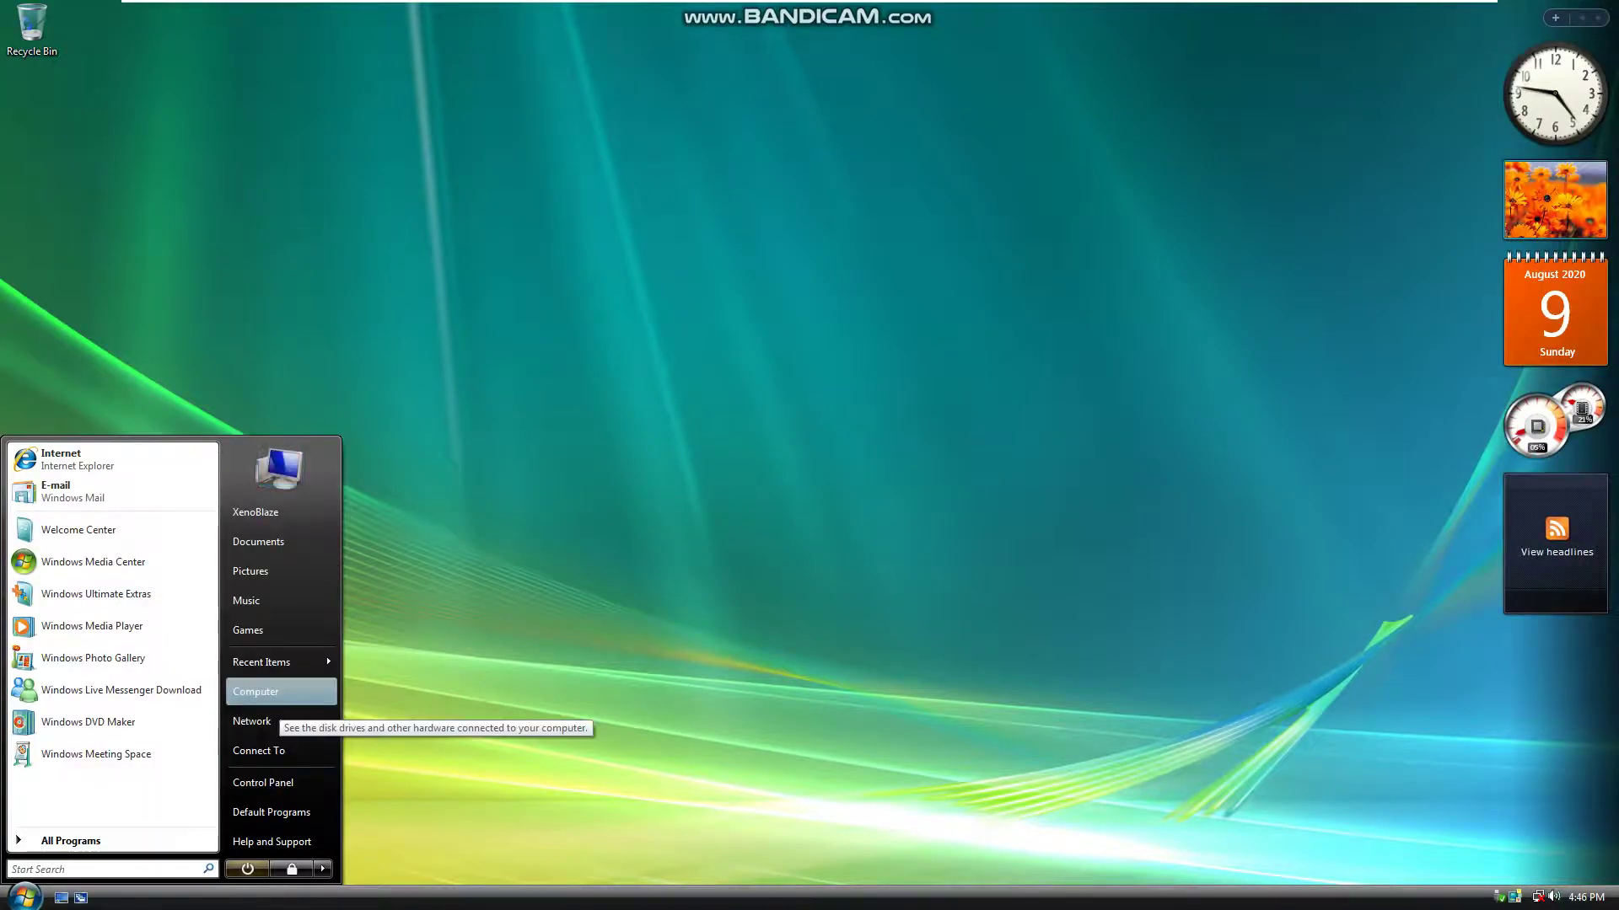
pyautogui.press('Down')
pyautogui.press('Down')
pyautogui.press('Down')
pyautogui.press('Return')
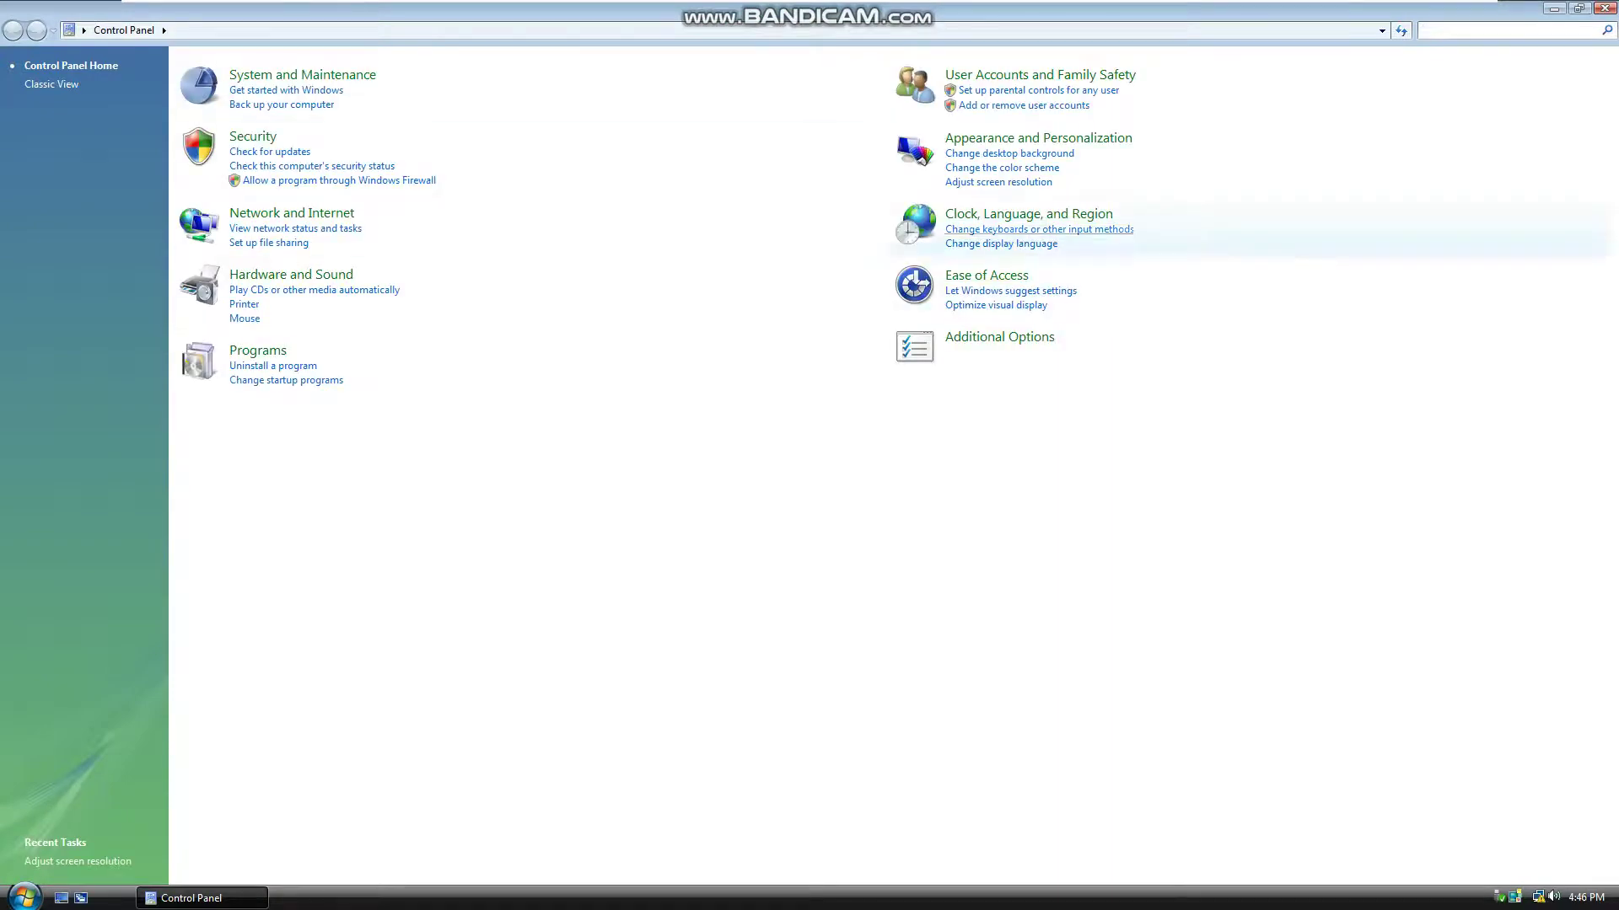
pyautogui.click(1037, 138)
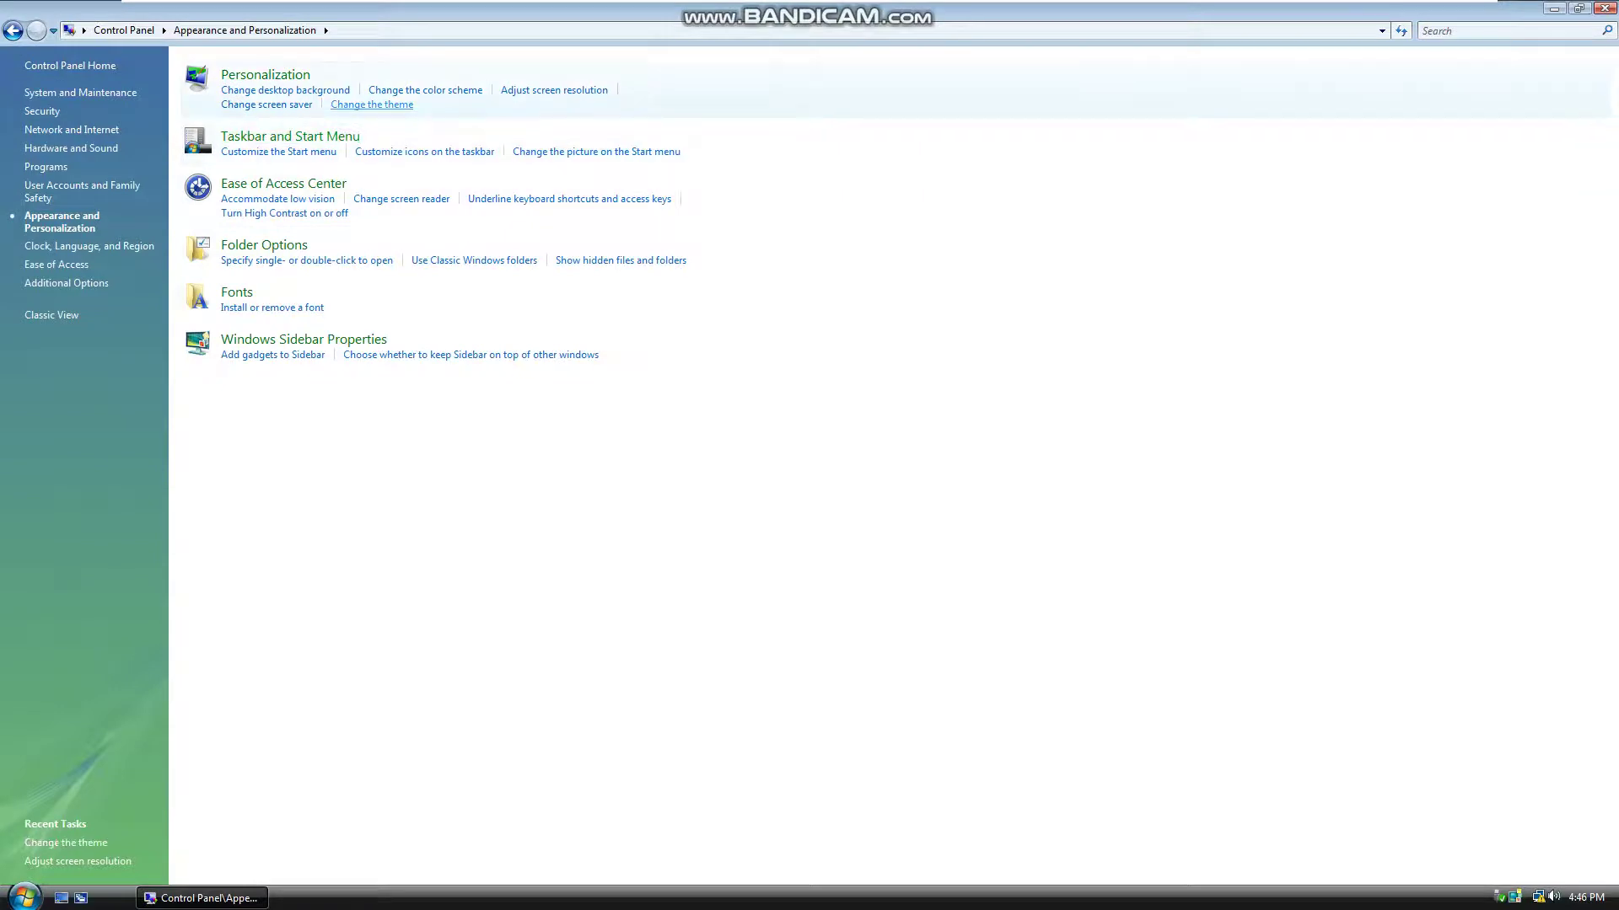
# Check the available themes in Theme Settings, and apply the Windows Aero color scheme in Appearance Settings
pyautogui.click(371, 104)
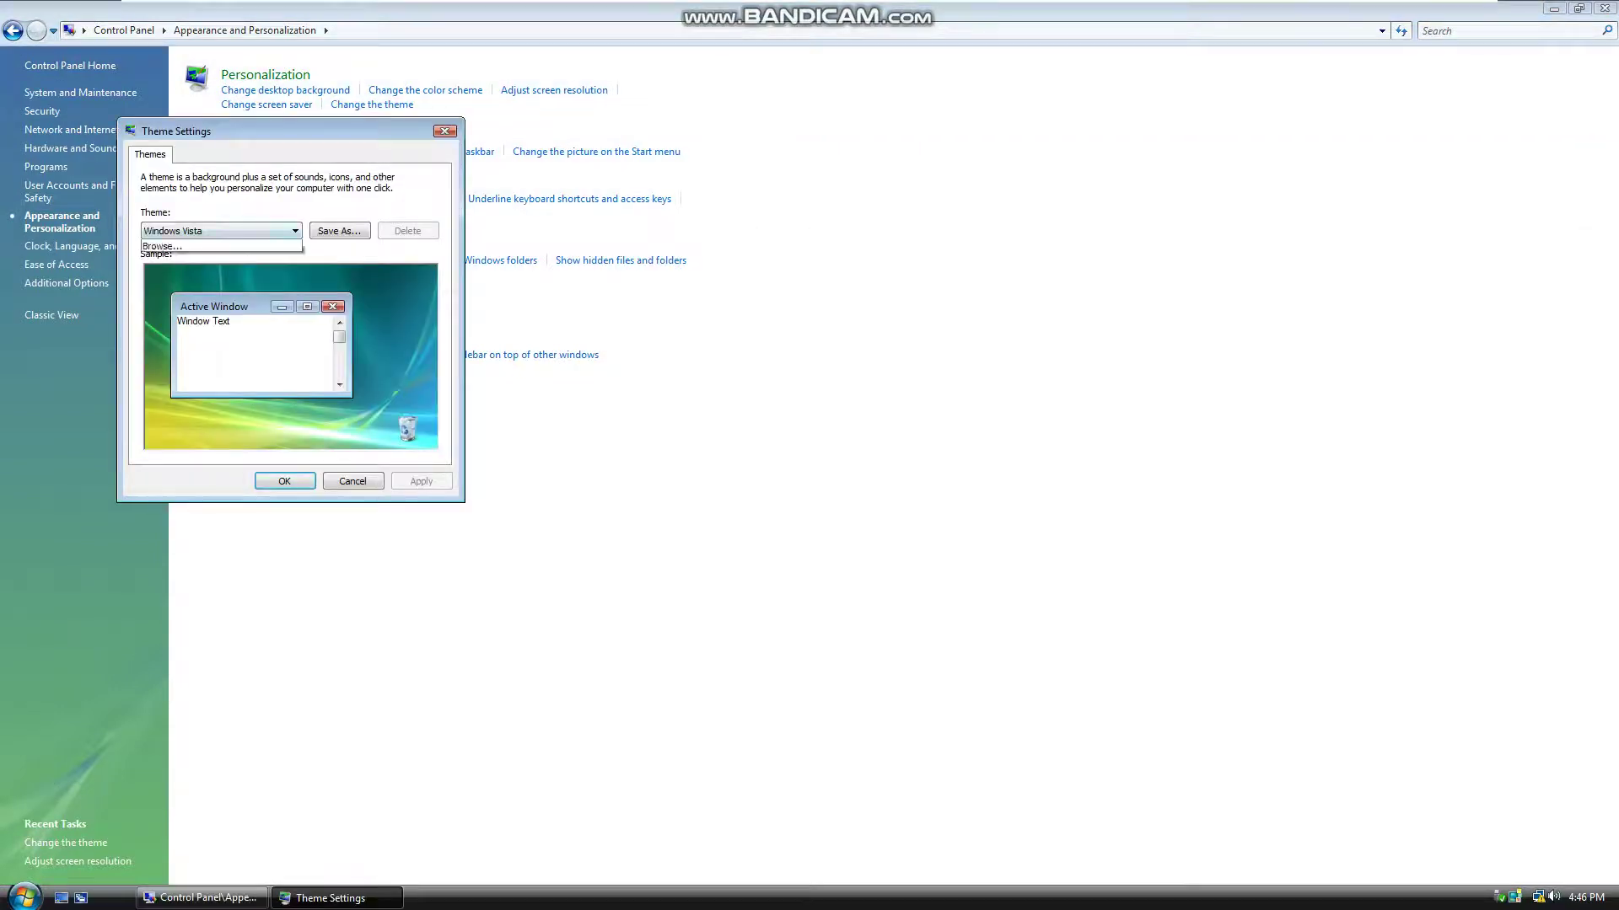
pyautogui.click(164, 268)
pyautogui.click(425, 90)
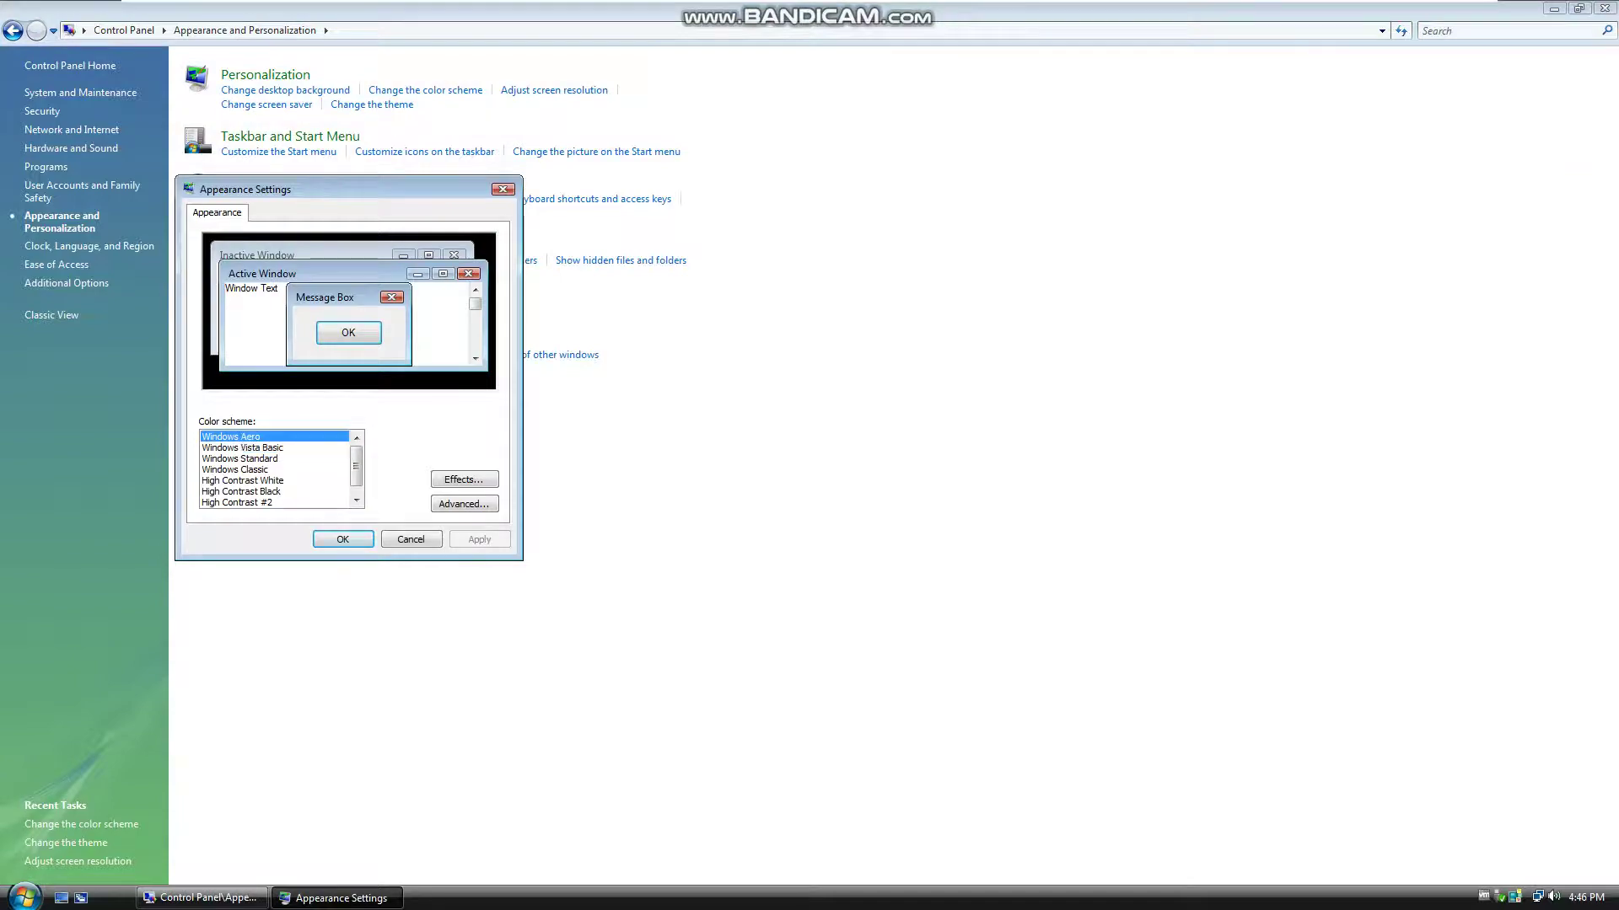
pyautogui.click(479, 538)
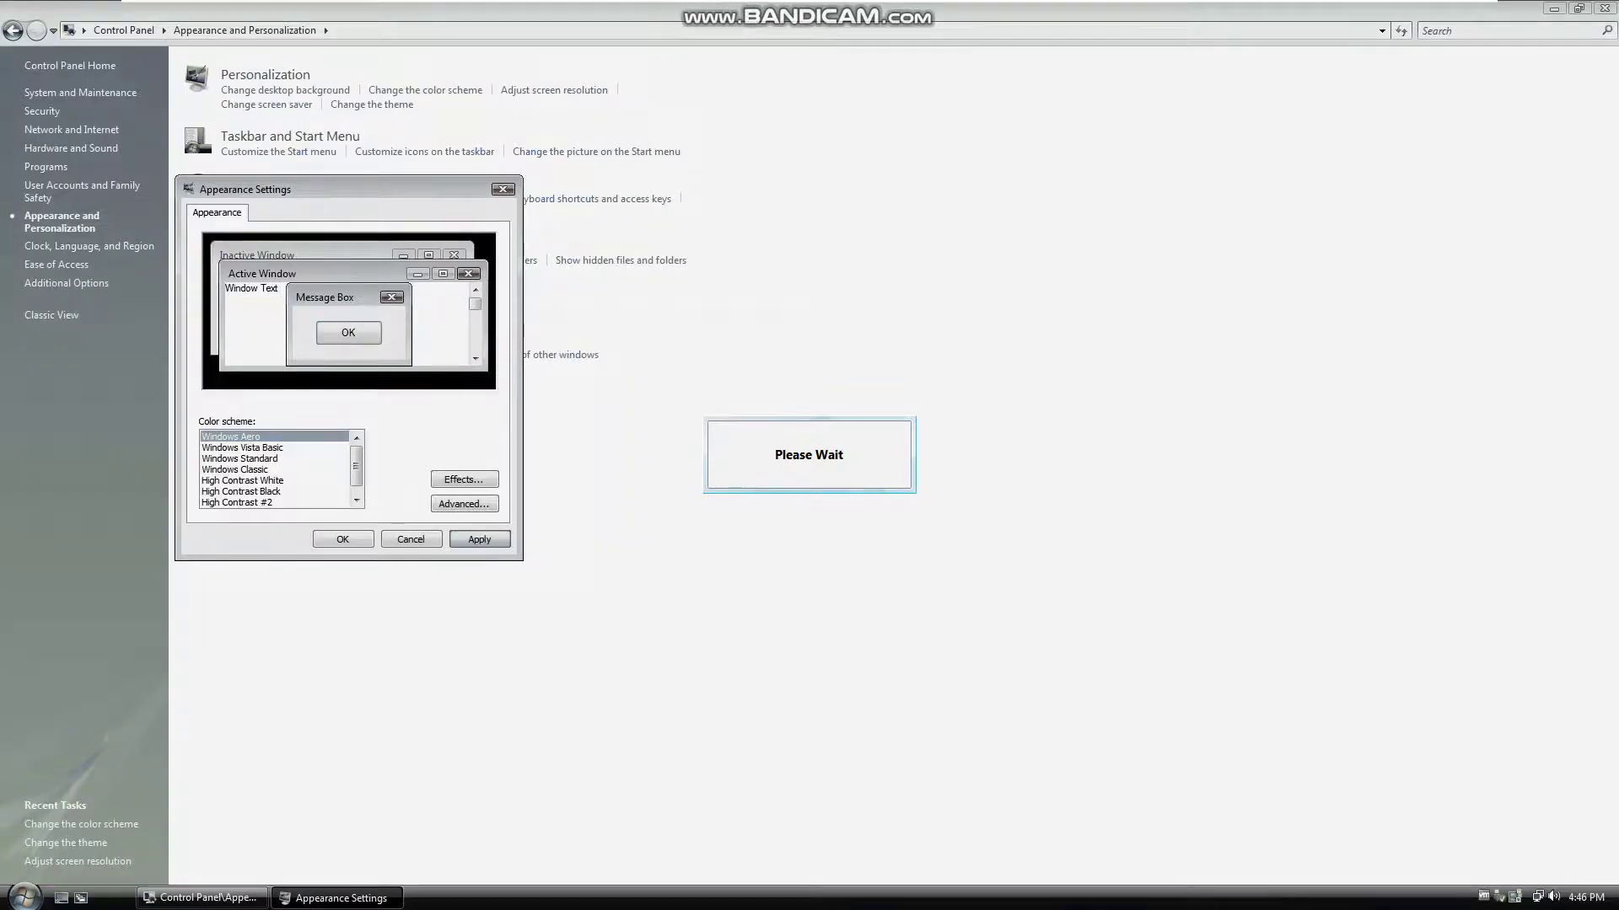
pyautogui.press('Return')
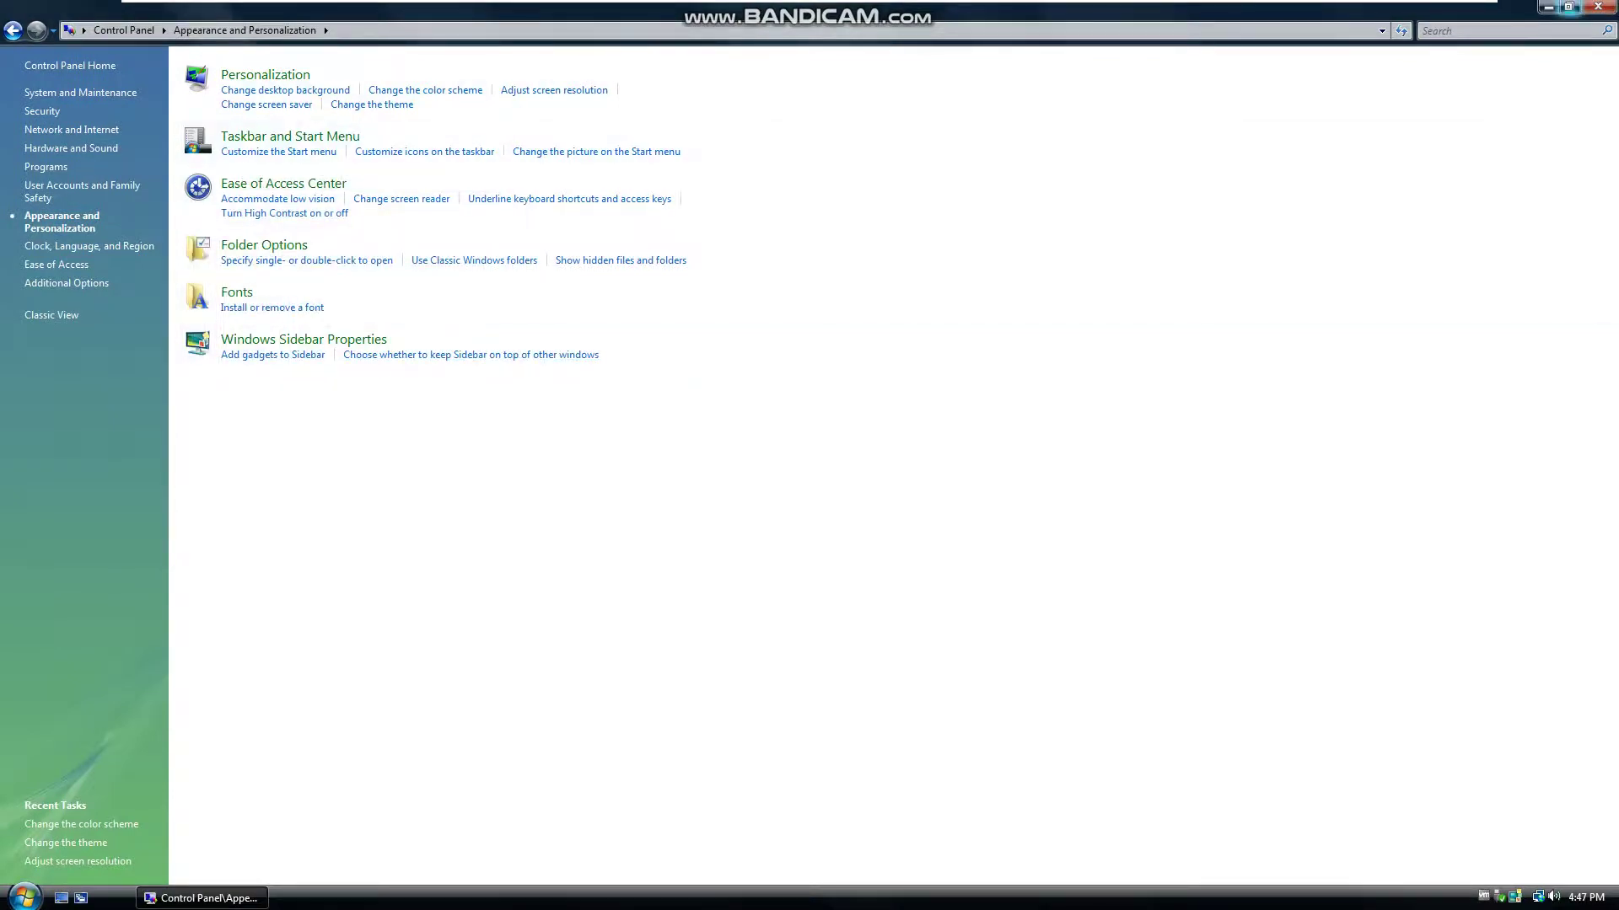
# Shrink the Control Panel window from full screen, move it toward the middle of the desktop, and try minimizing and restoring it
pyautogui.click(1568, 7)
pyautogui.moveTo(261, 13); pyautogui.dragTo(808, 292)
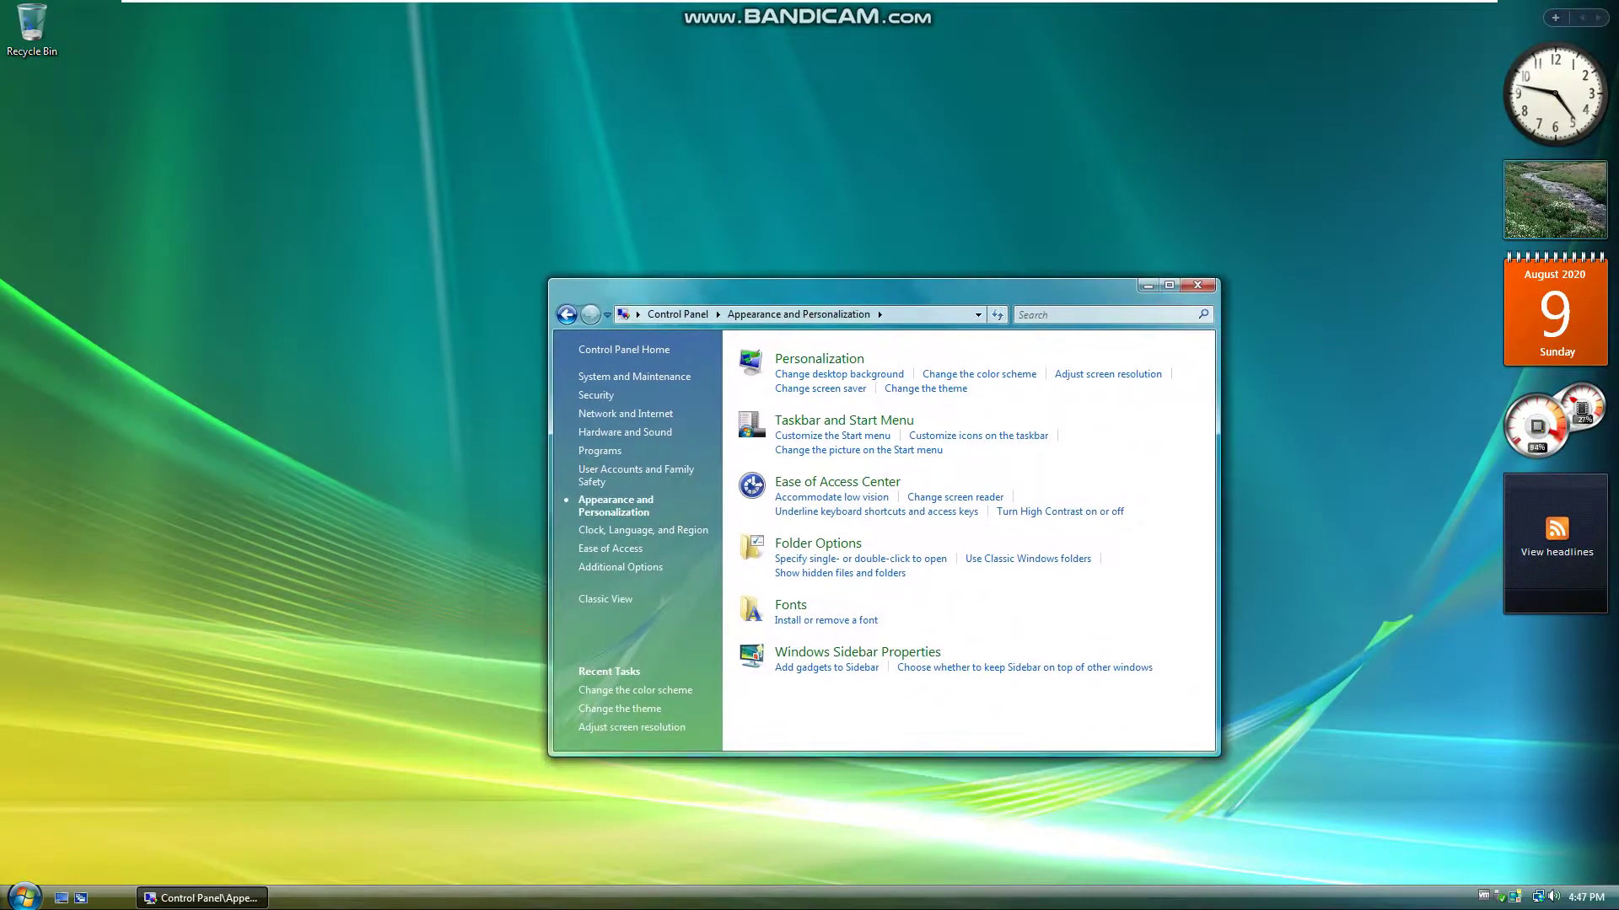
pyautogui.click(1148, 285)
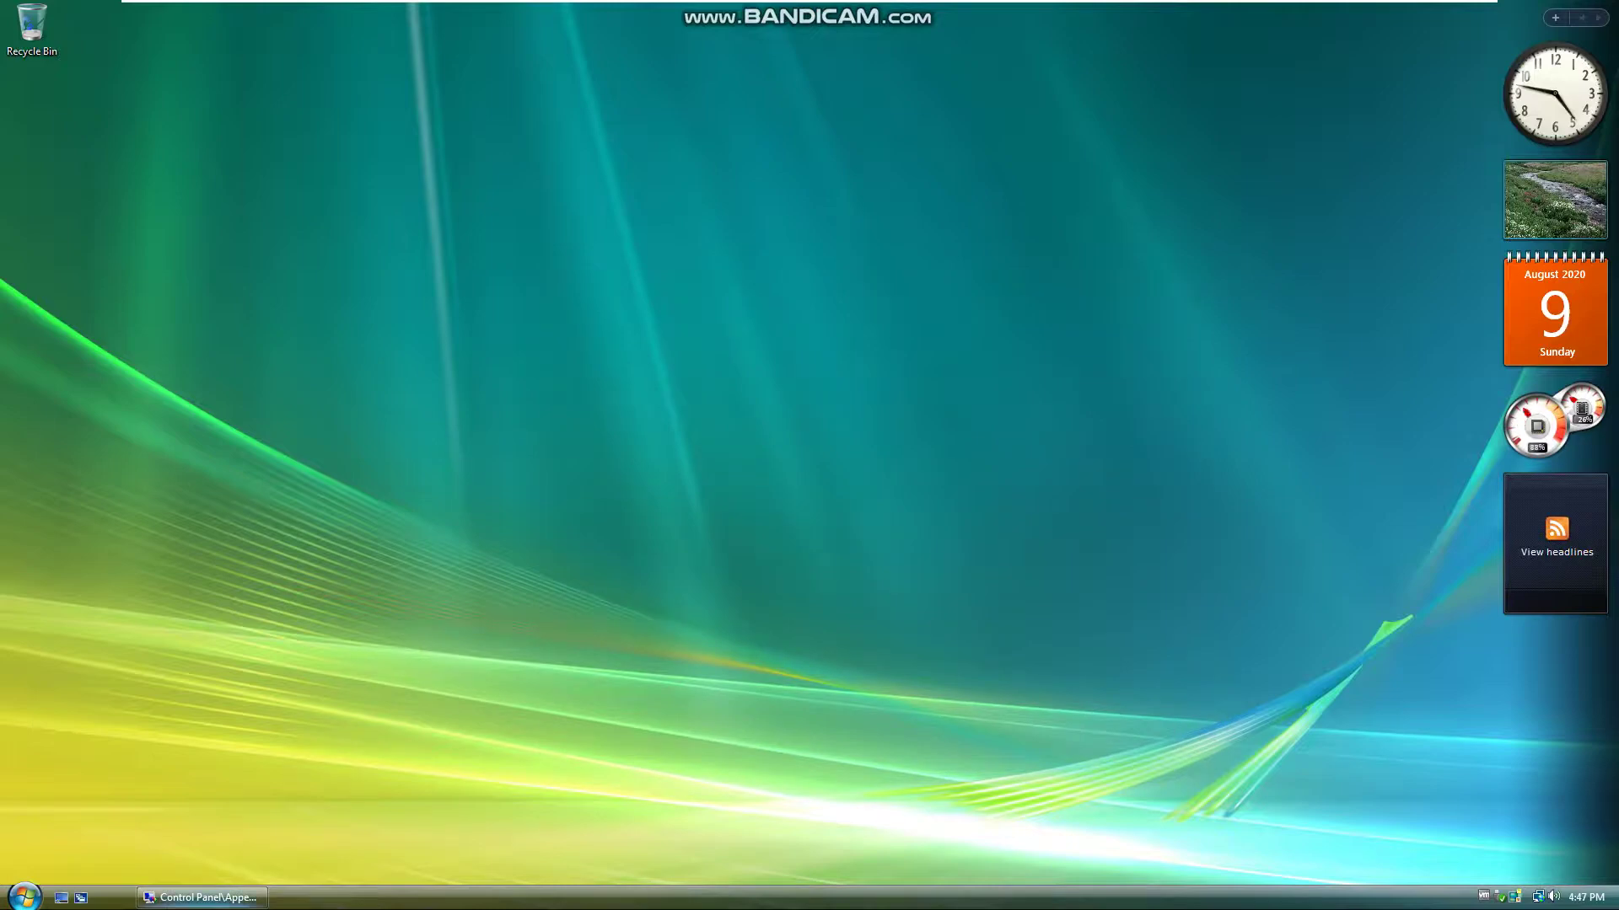
pyautogui.click(202, 896)
# Open the Recycle Bin and position its window partly over the Control Panel window
pyautogui.doubleClick(32, 25)
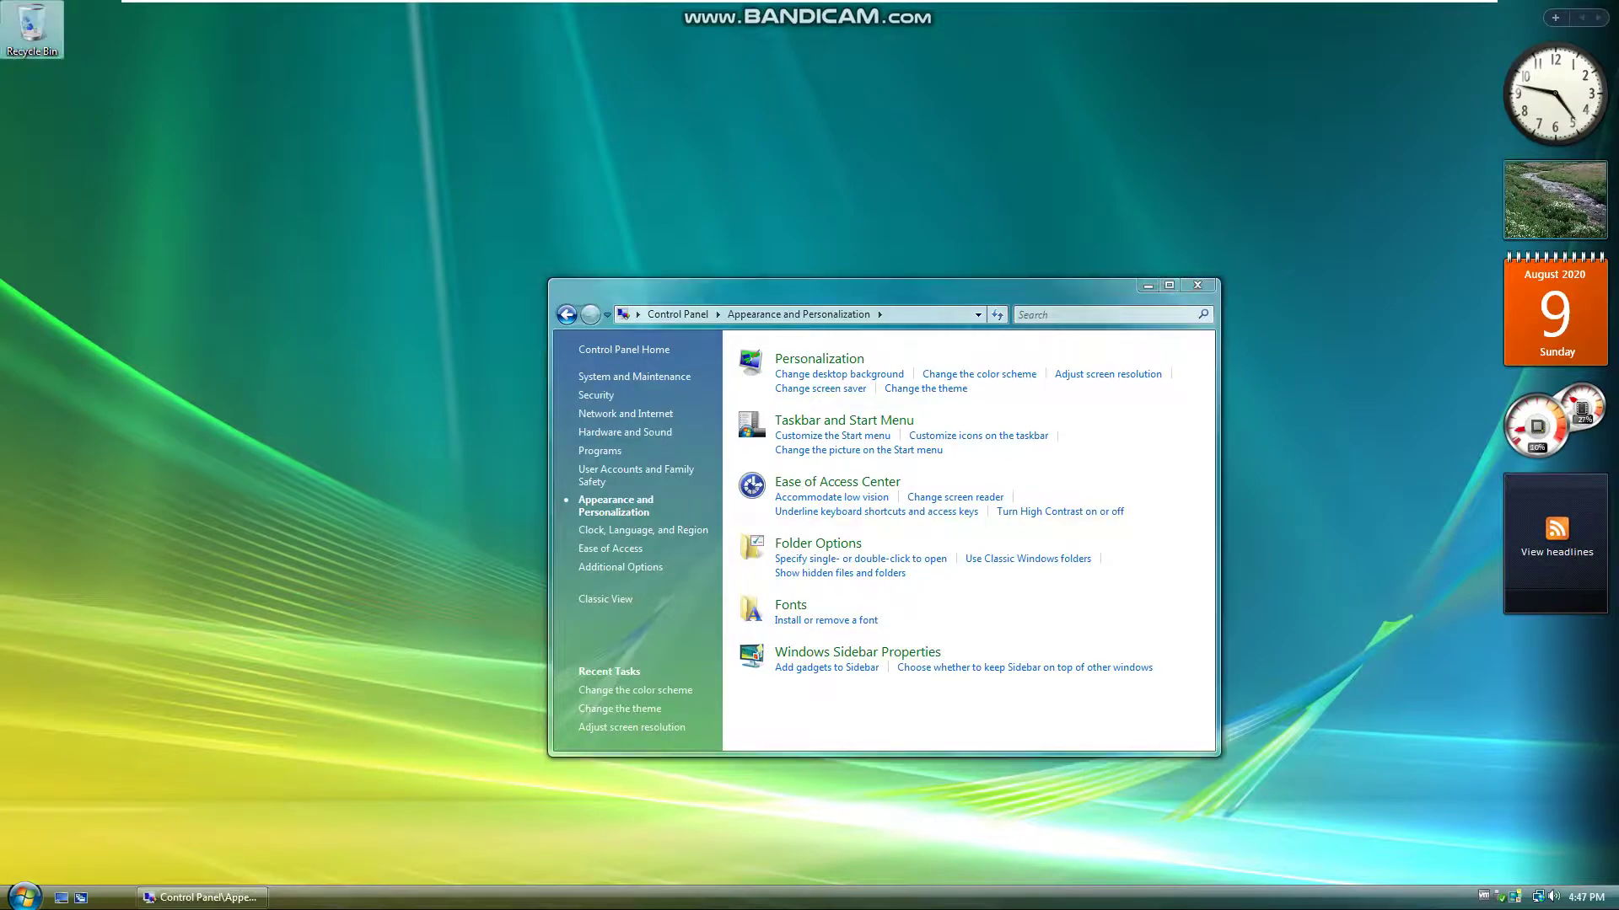
pyautogui.moveTo(337, 32); pyautogui.dragTo(629, 228)
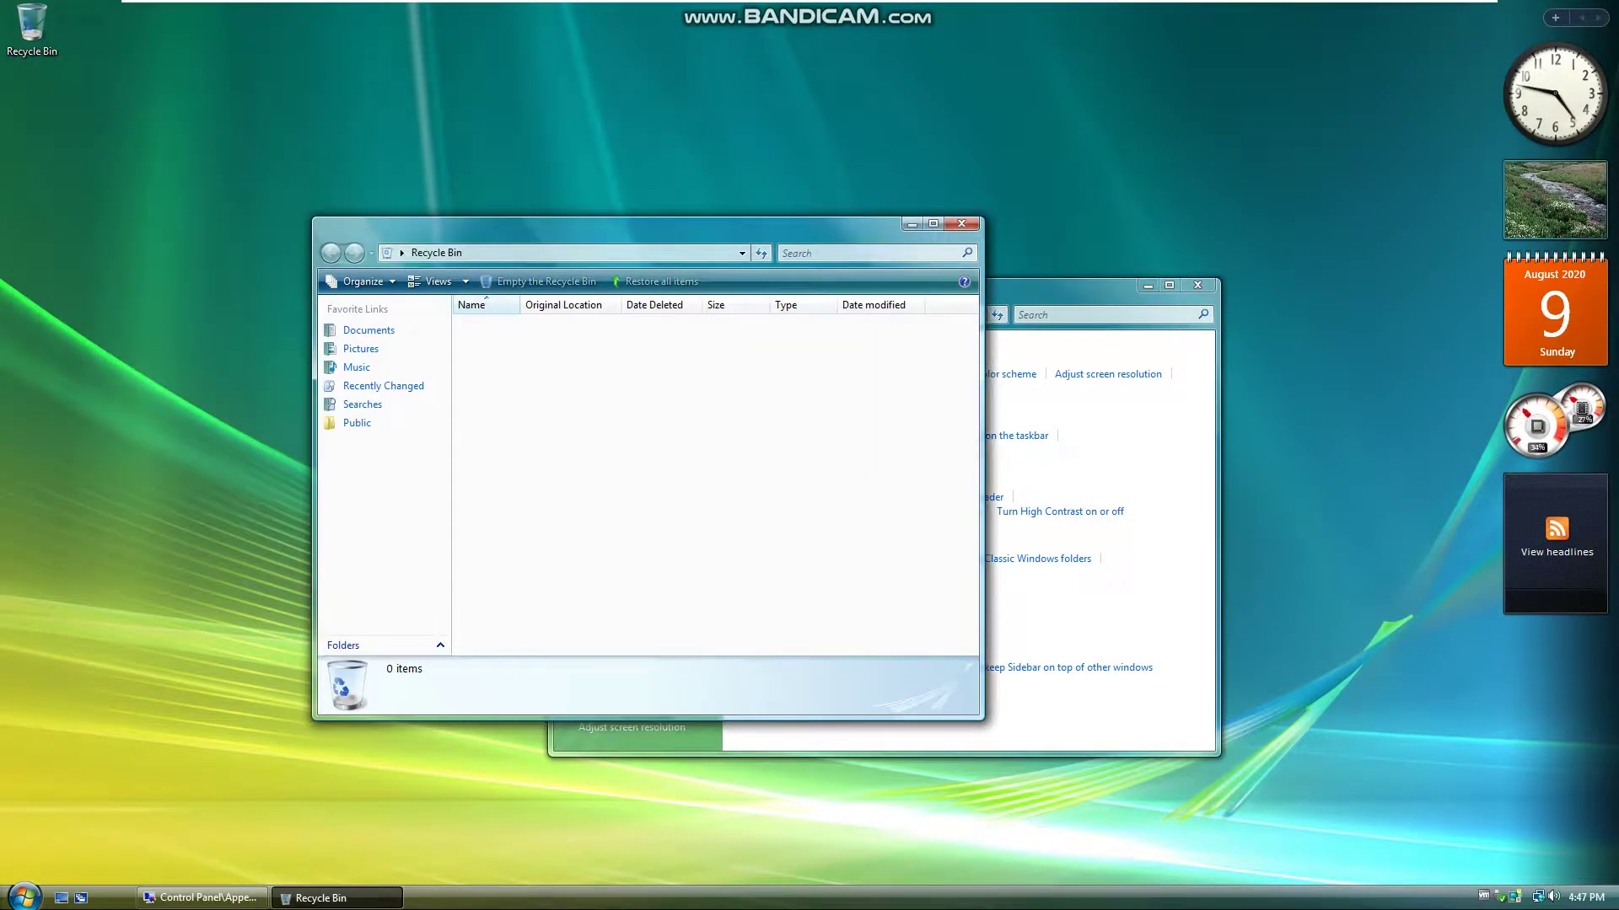
pyautogui.doubleClick(32, 28)
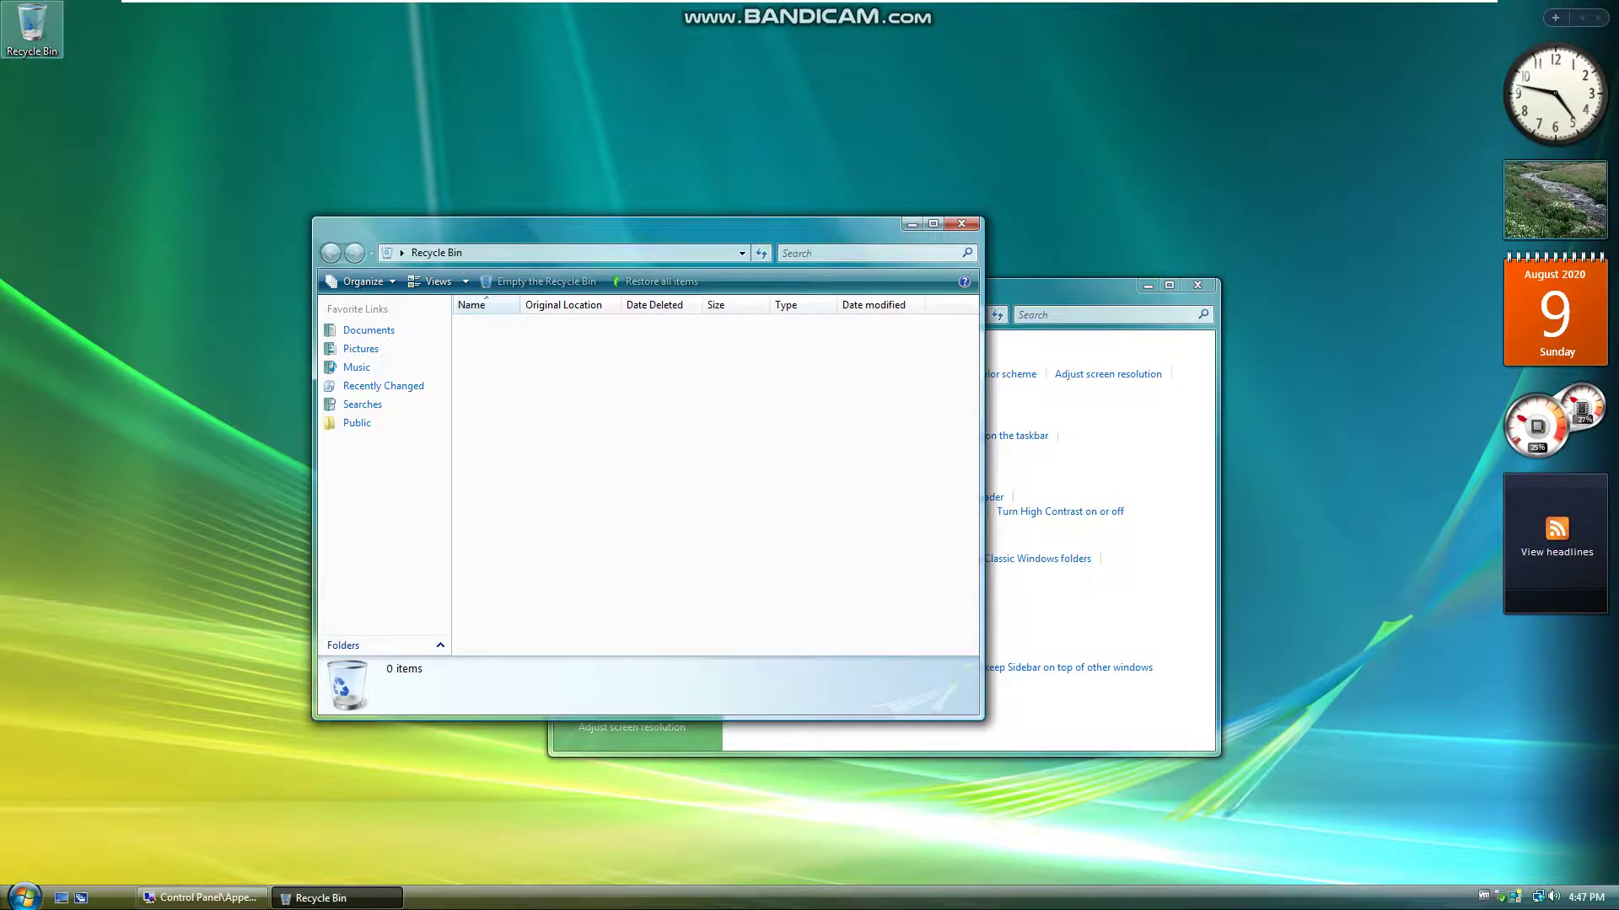
# Open the Computer, Connect to a network and Games windows from the Start menu
pyautogui.press('super')
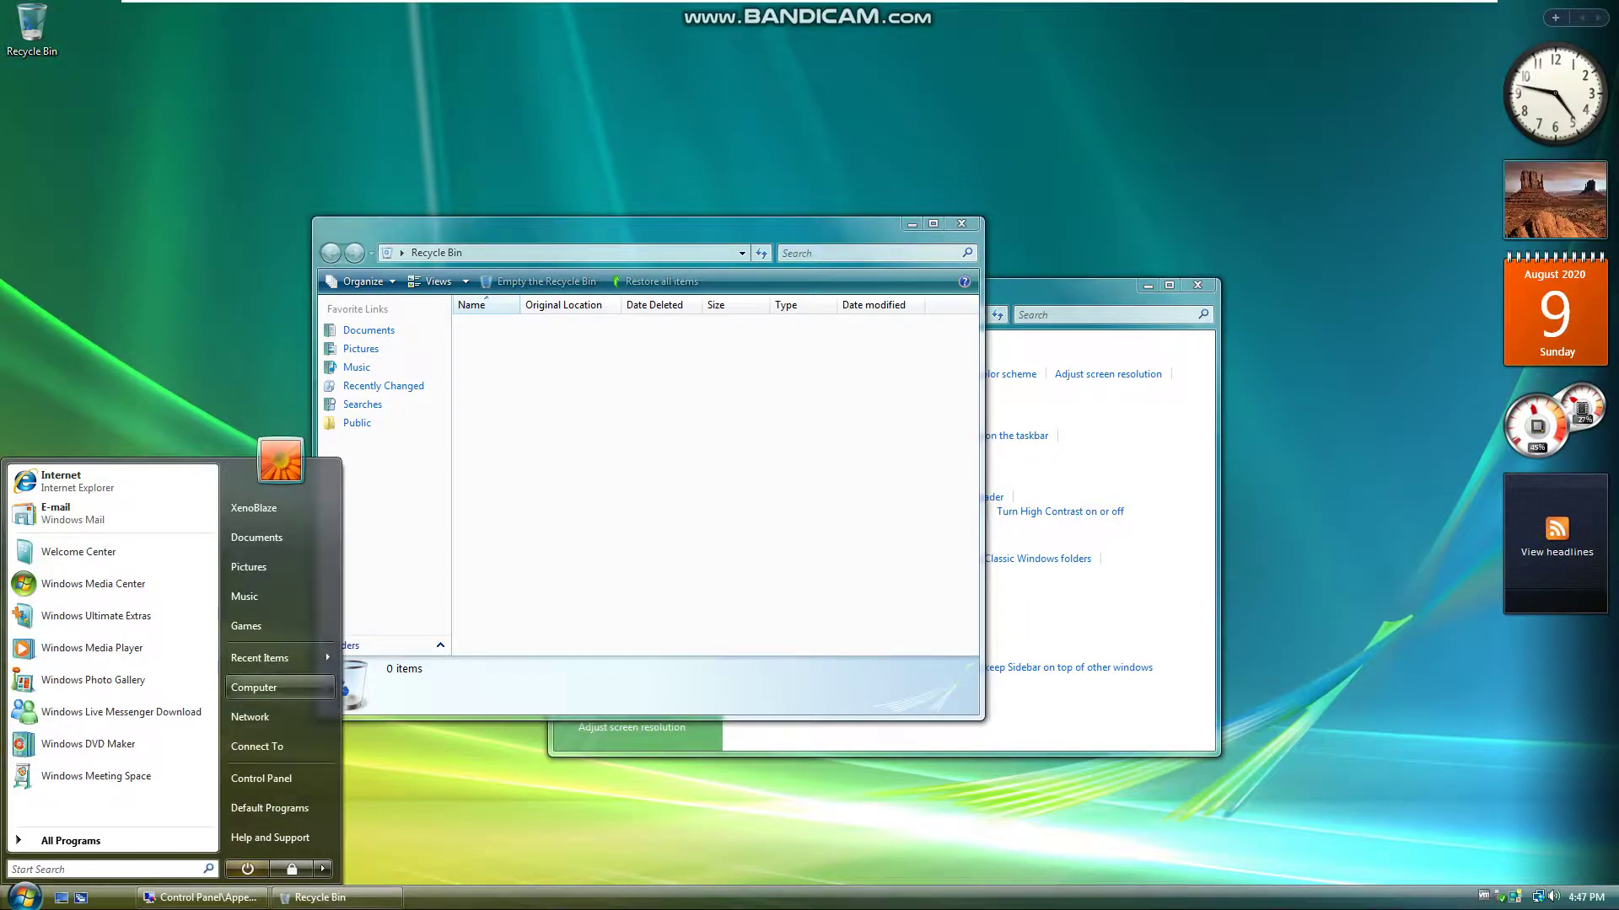
pyautogui.click(280, 687)
pyautogui.press('super')
pyautogui.click(279, 746)
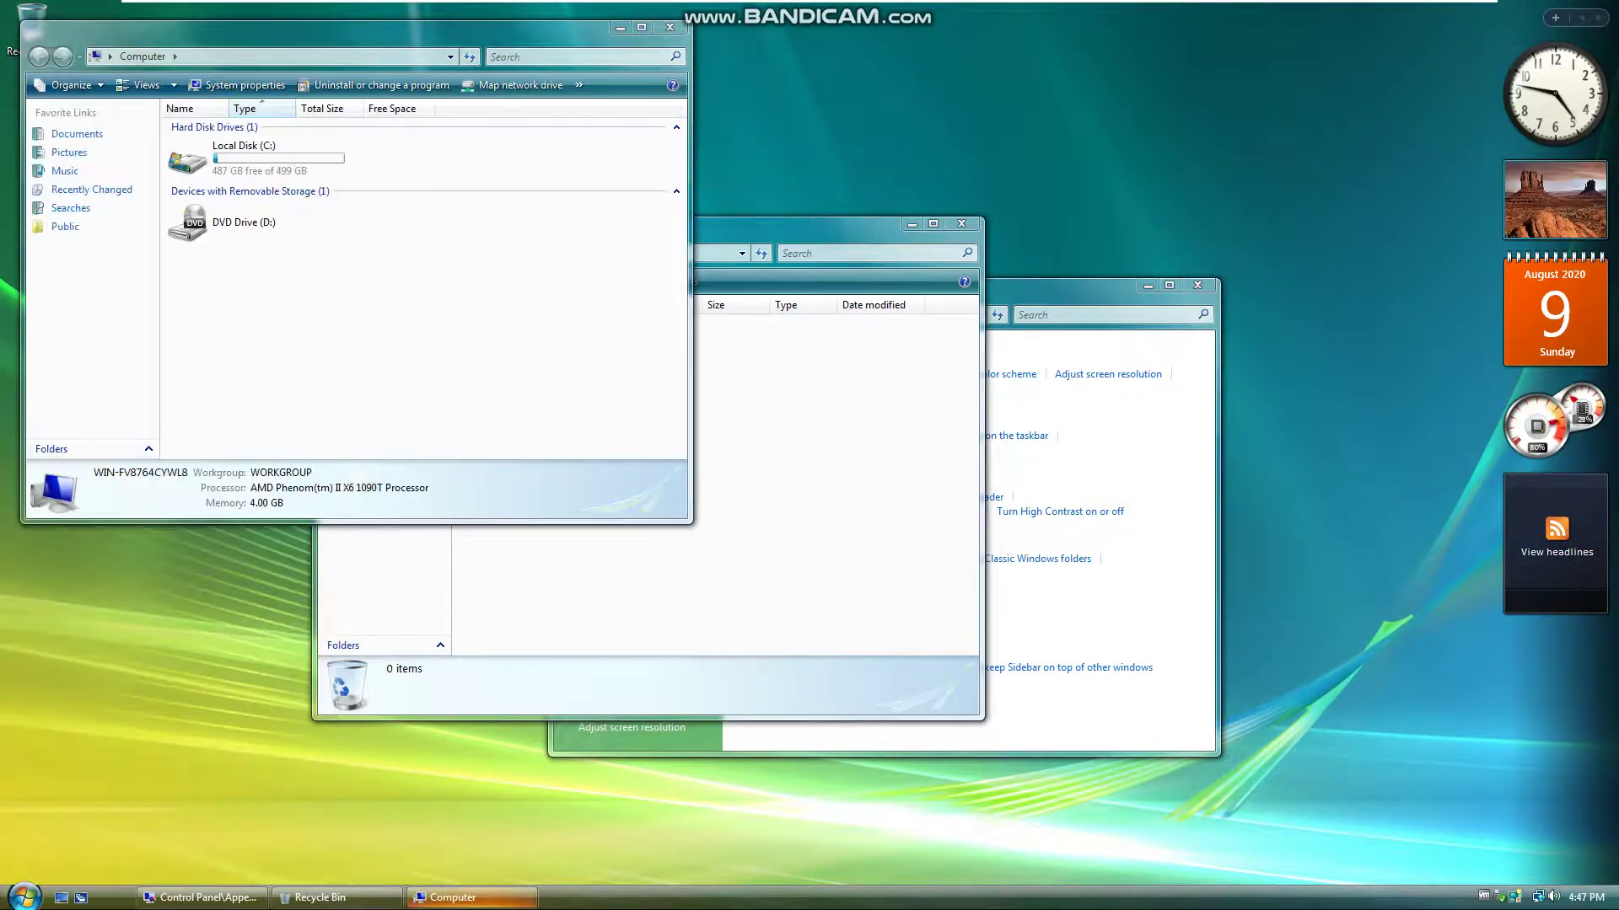
pyautogui.press('super')
pyautogui.click(279, 625)
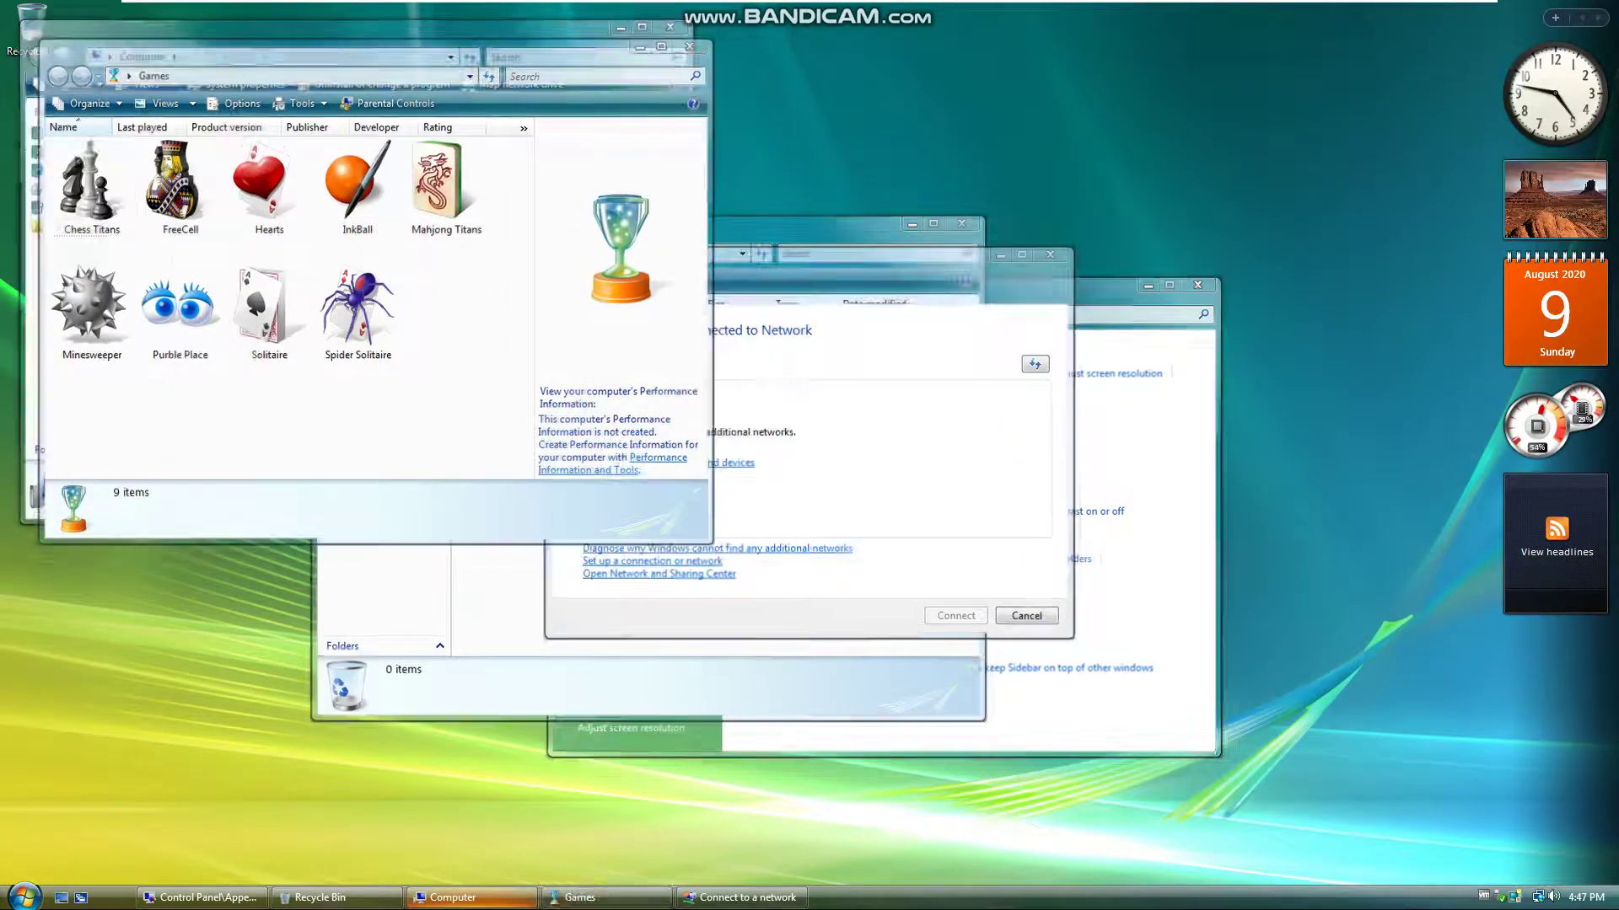
# Cycle through the open windows and the desktop in the Flip 3D view, going both forward and backward
pyautogui.press('super+Tab')
pyautogui.press('super+Tab')
pyautogui.press('super+Tab')
pyautogui.press('super+Tab')
pyautogui.press('super+Tab')
pyautogui.press('super+Tab')
pyautogui.press('super+Tab')
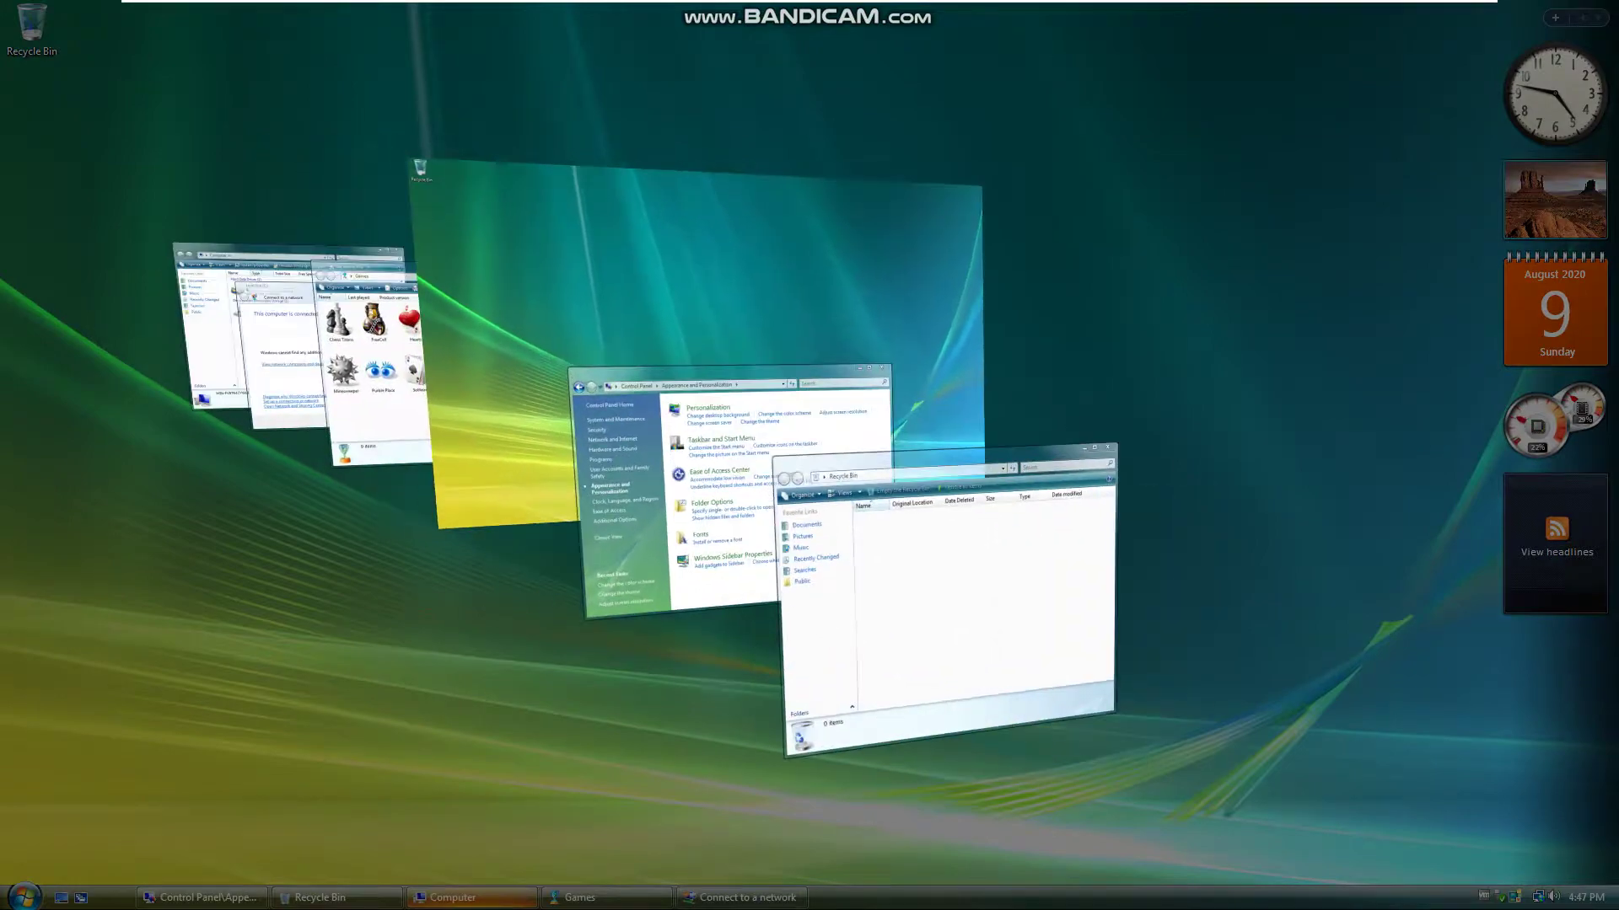
pyautogui.press('super+Tab')
pyautogui.press('super+Tab')
pyautogui.press('super+Tab')
pyautogui.press('super+Tab')
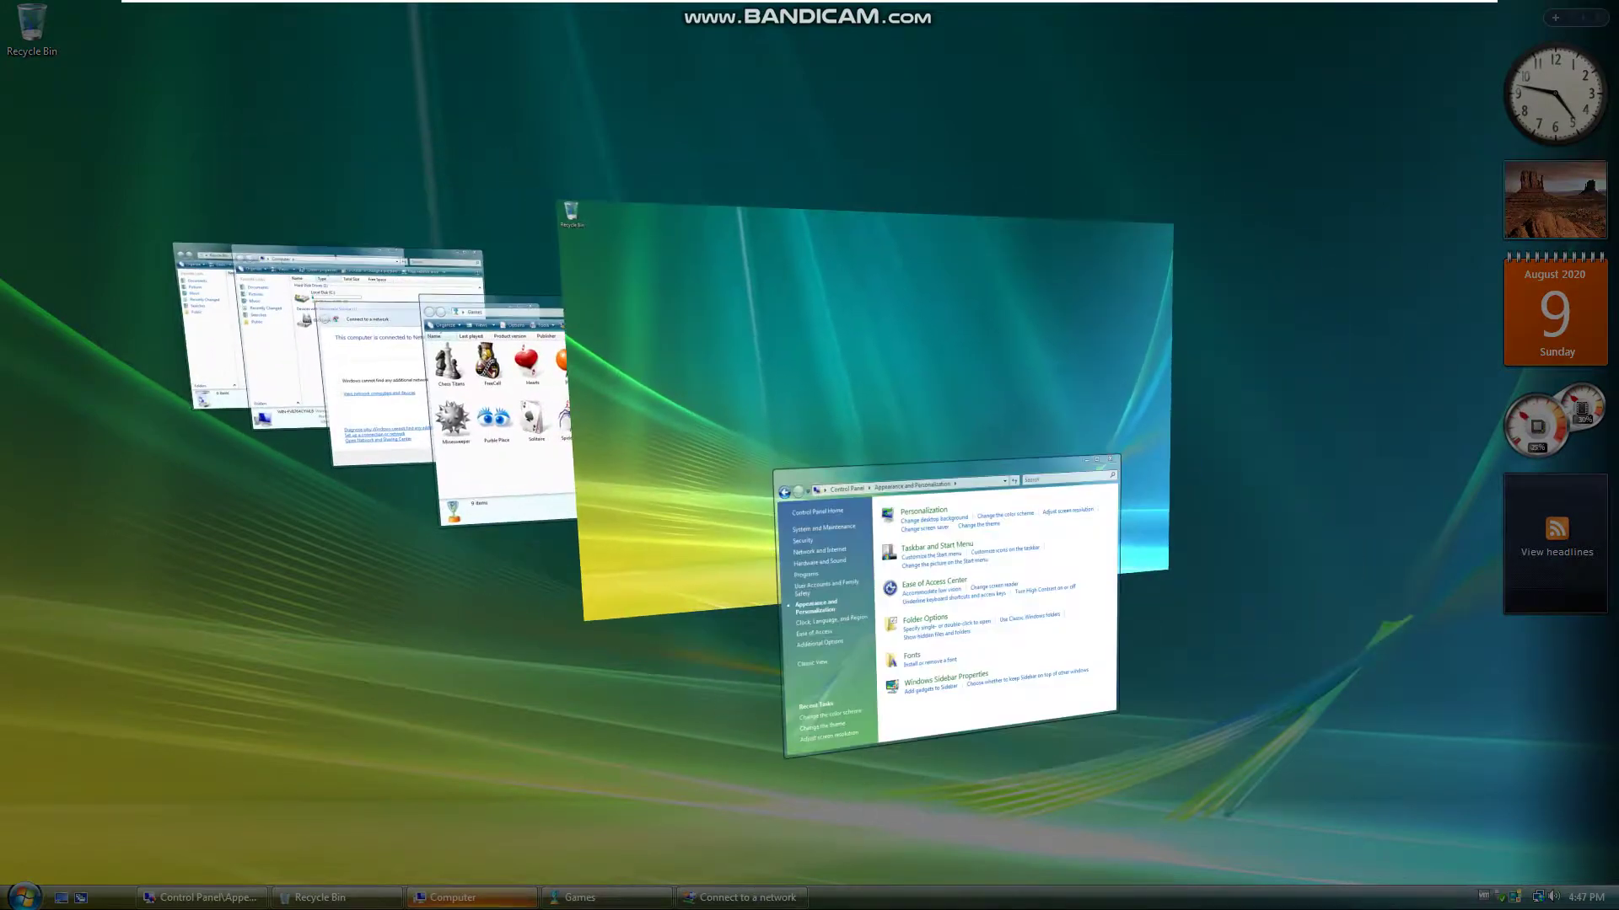
pyautogui.press('super+shift+Tab')
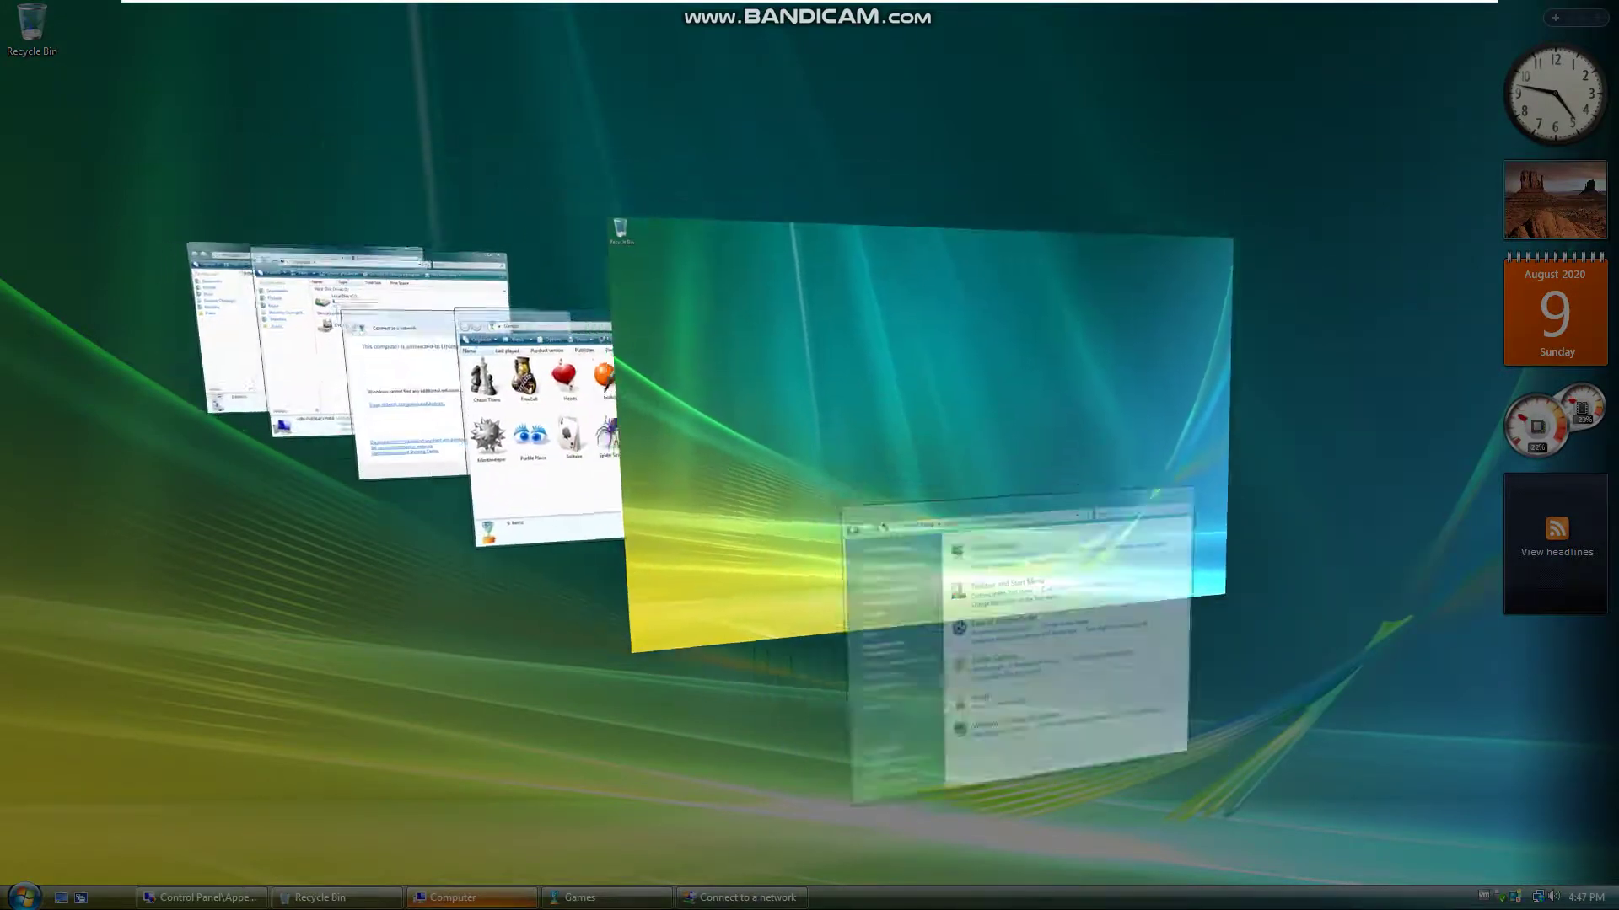
pyautogui.press('super+Tab')
pyautogui.press('super+Tab')
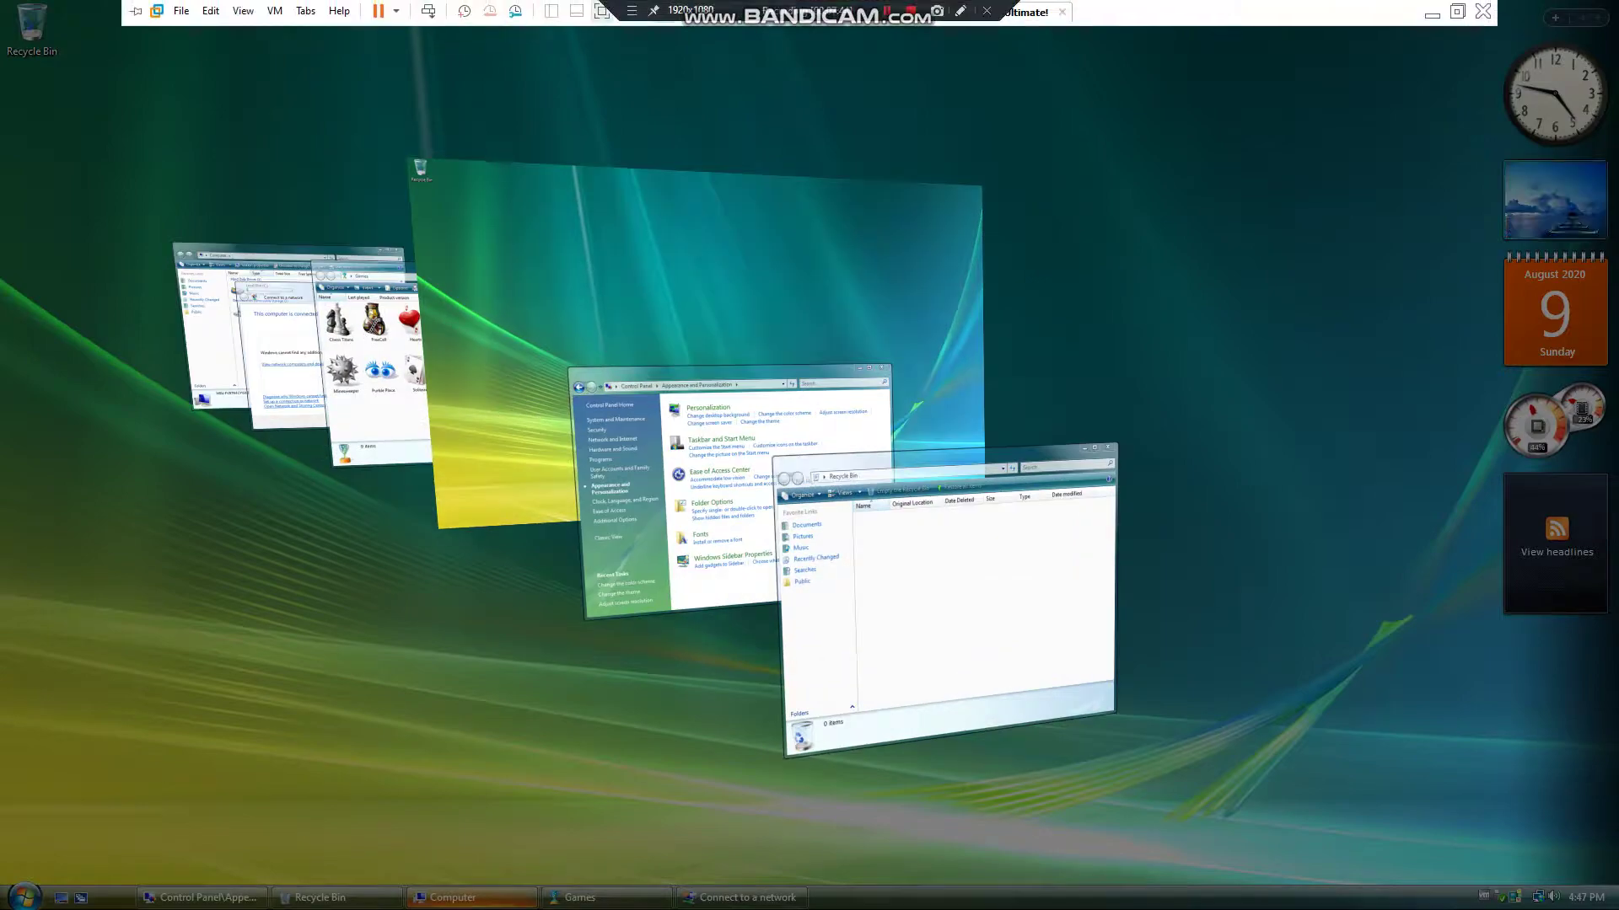
pyautogui.press('super+Tab')
pyautogui.press('super+Tab')
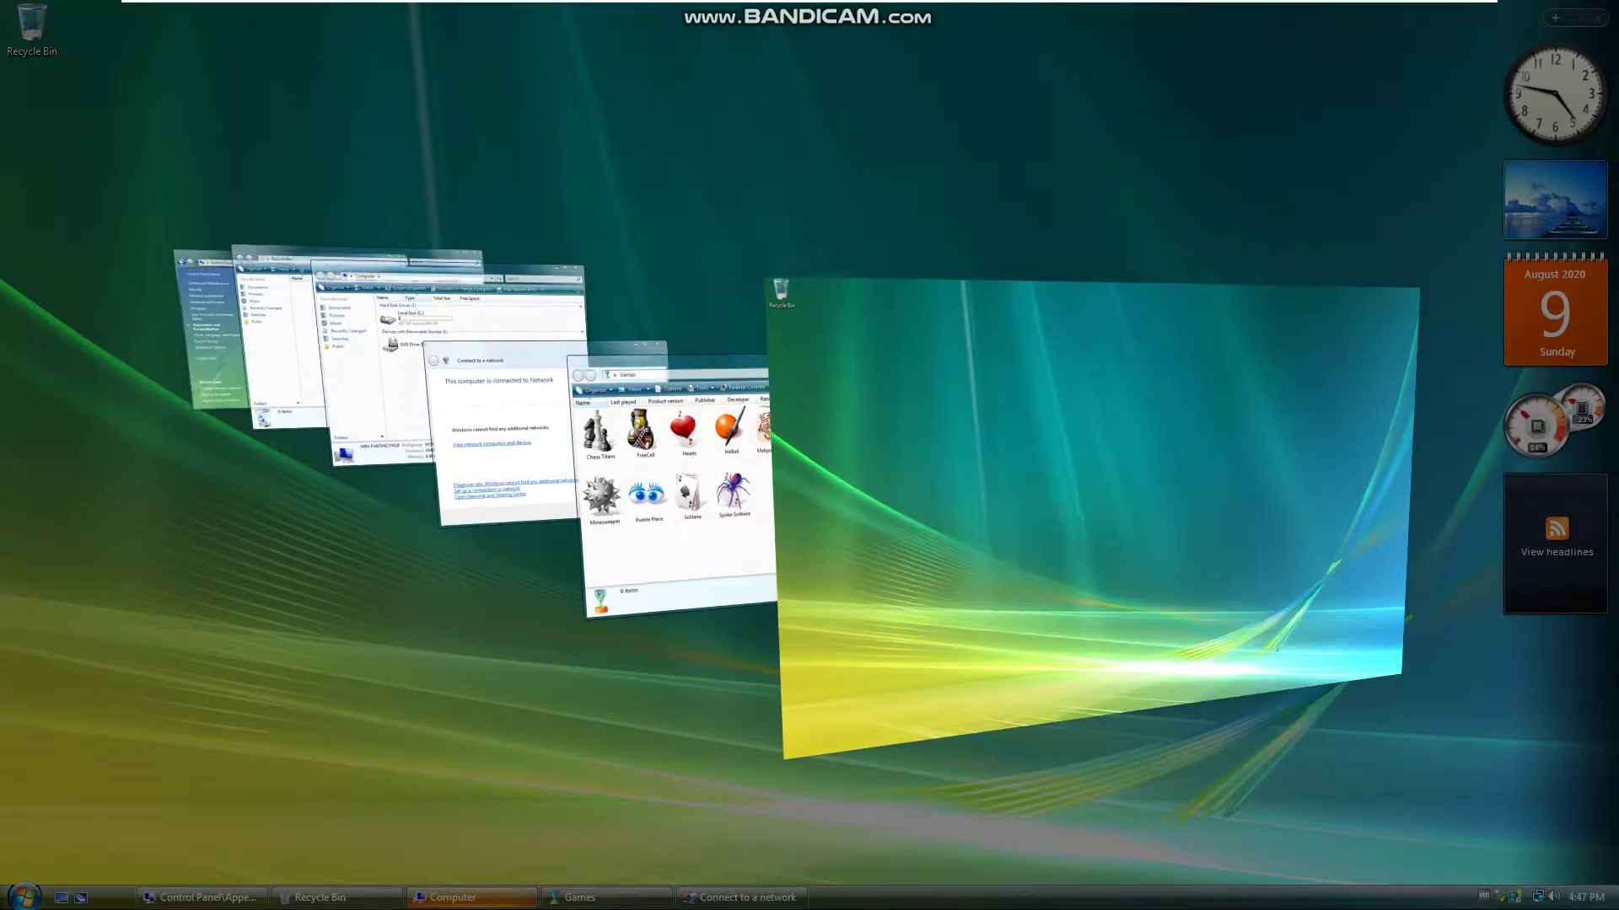
pyautogui.press('super+Tab')
# Close the Games, Computer, Connect to a network, Recycle Bin and Control Panel windows
pyautogui.hotkey('alt', 'F4')
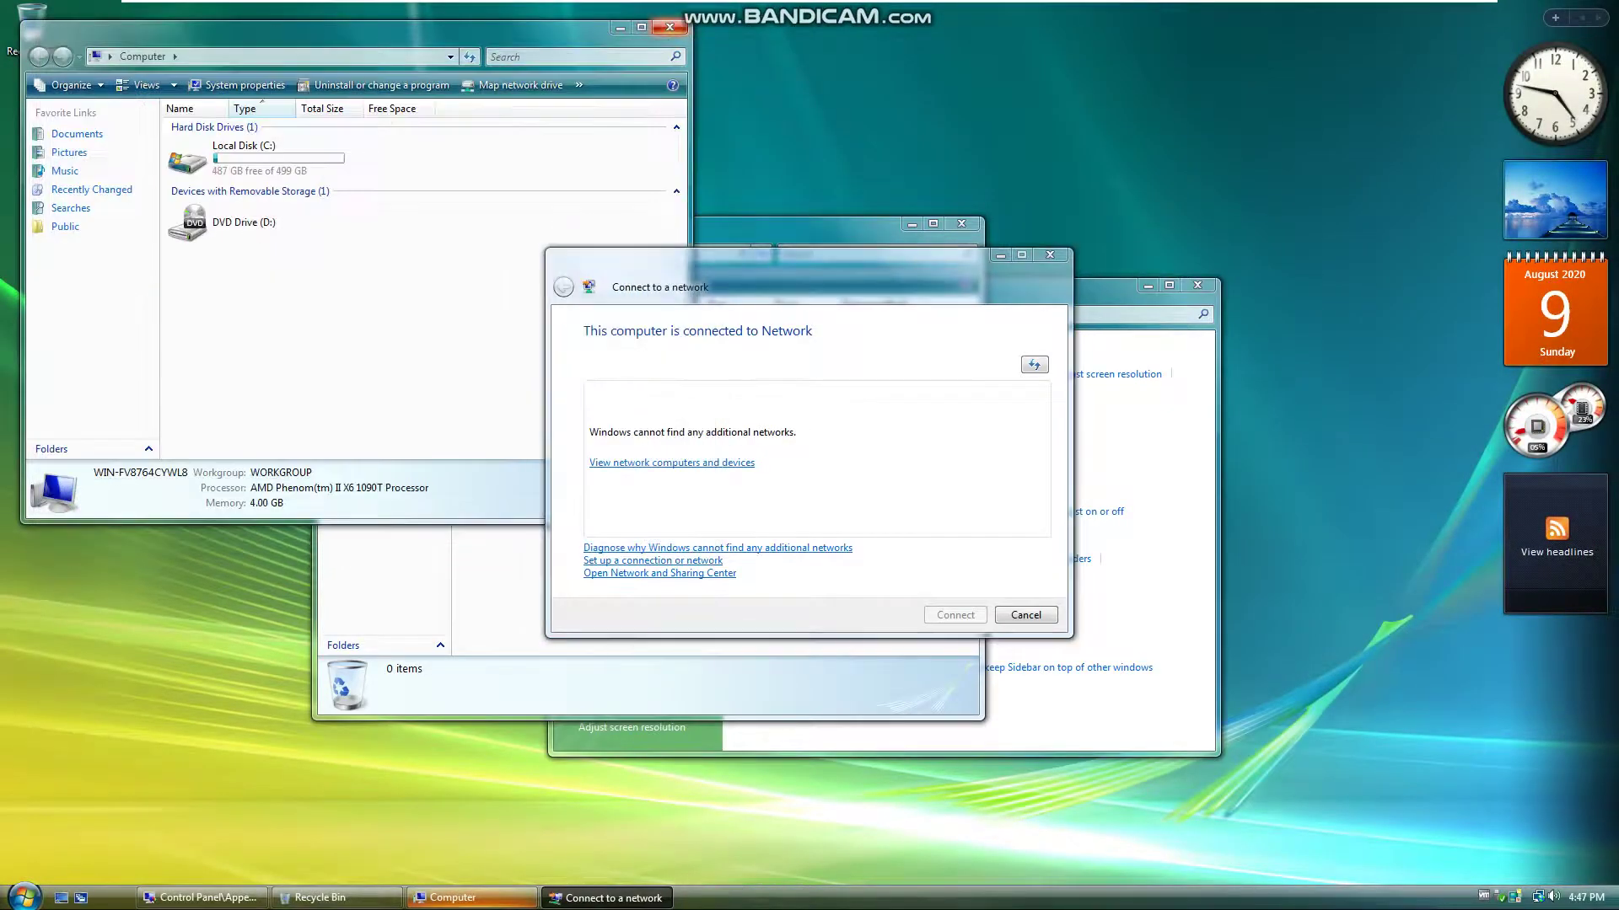
pyautogui.hotkey('alt', 'F4')
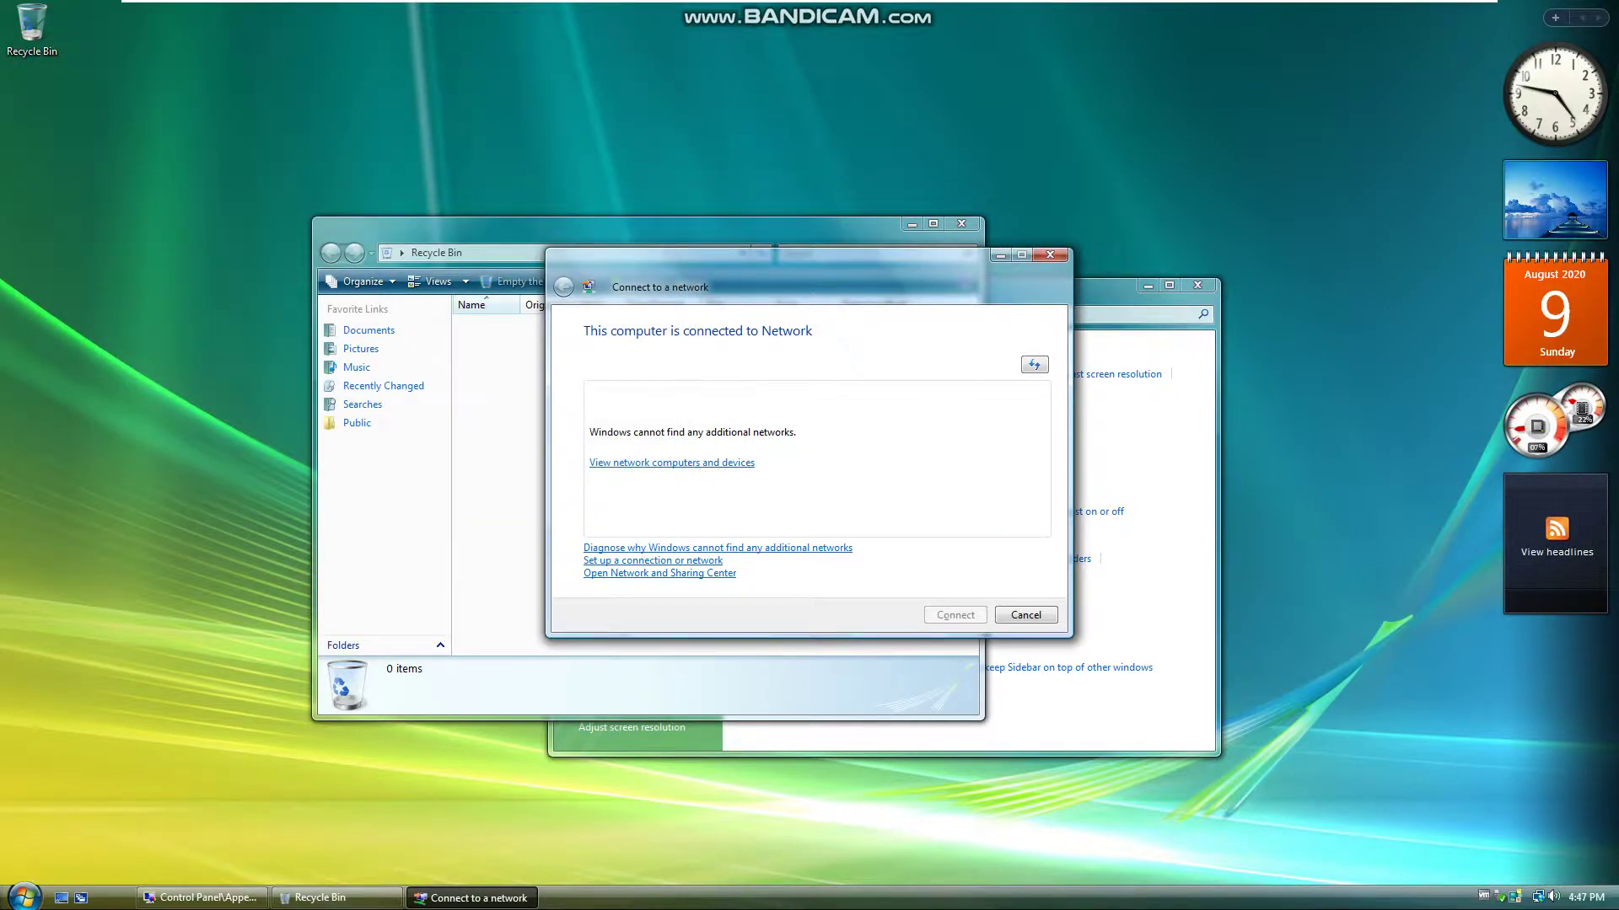
pyautogui.hotkey('alt', 'F4')
pyautogui.hotkey('alt', 'F4')
pyautogui.hotkey('alt', 'F4')
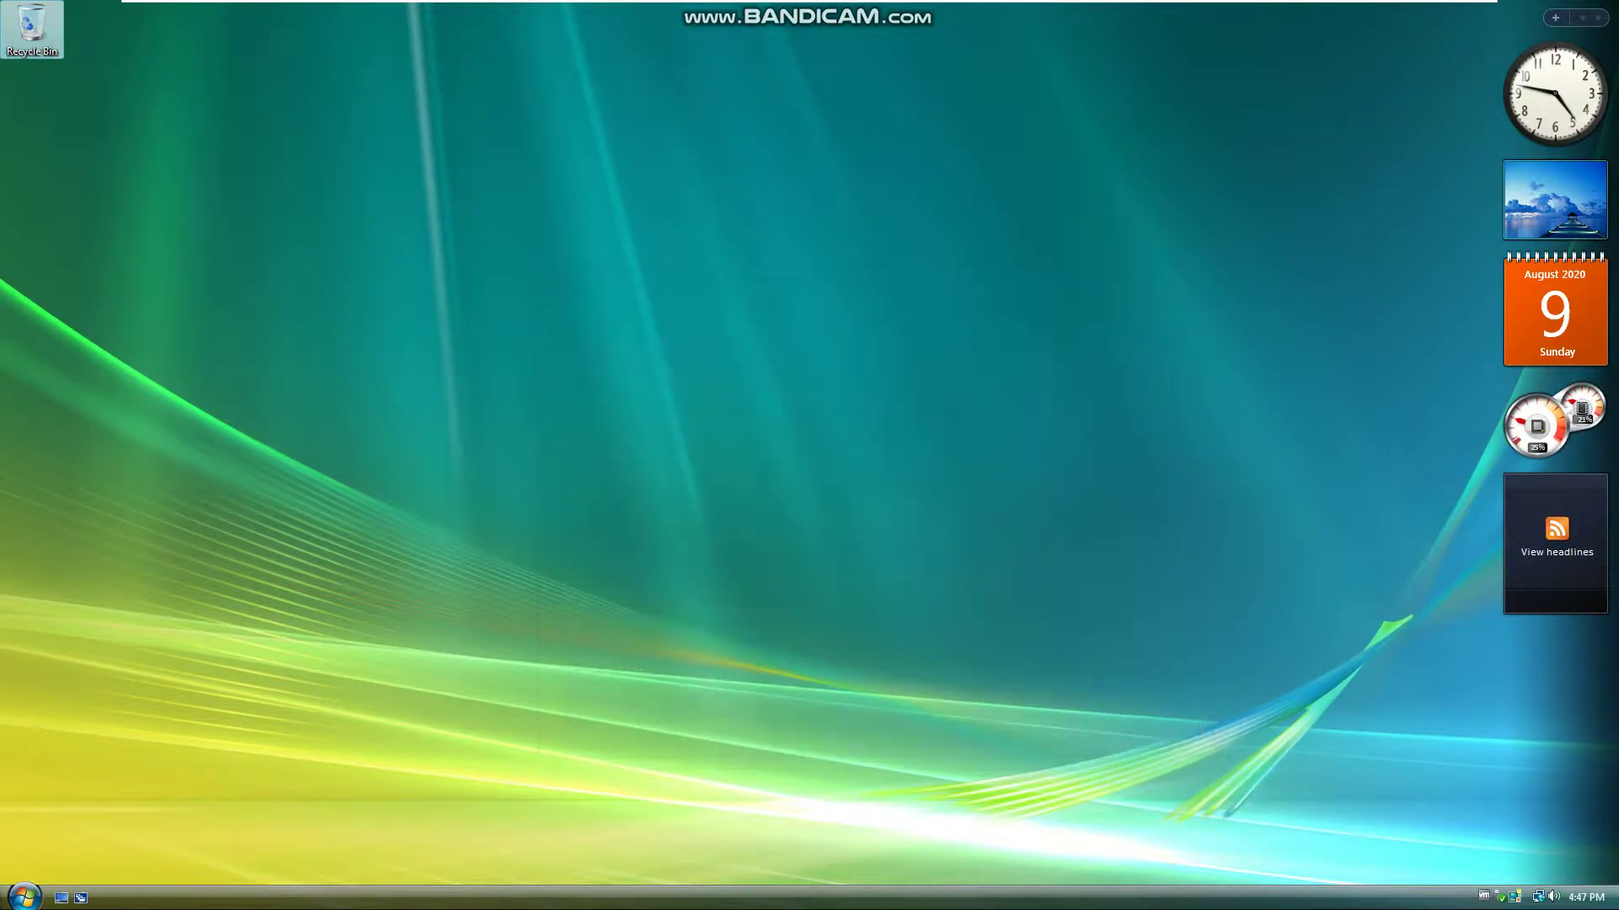
# Launch Purble Place from the Games folder at Beginner difficulty and maximize its window
pyautogui.press('super')
pyautogui.press('Return')
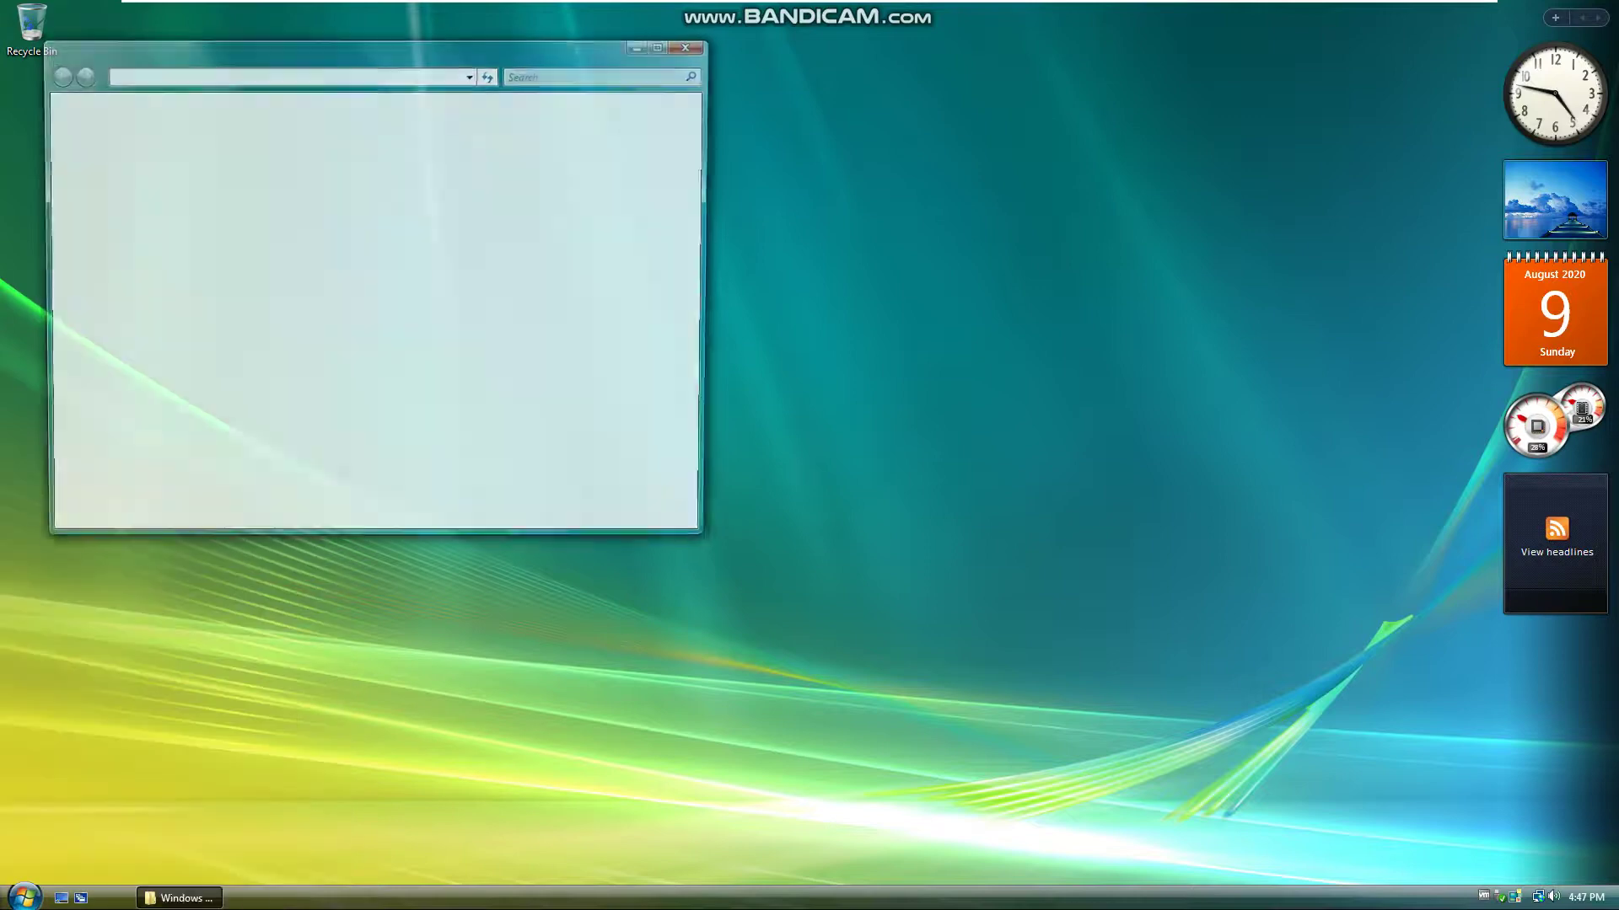
pyautogui.click(180, 312)
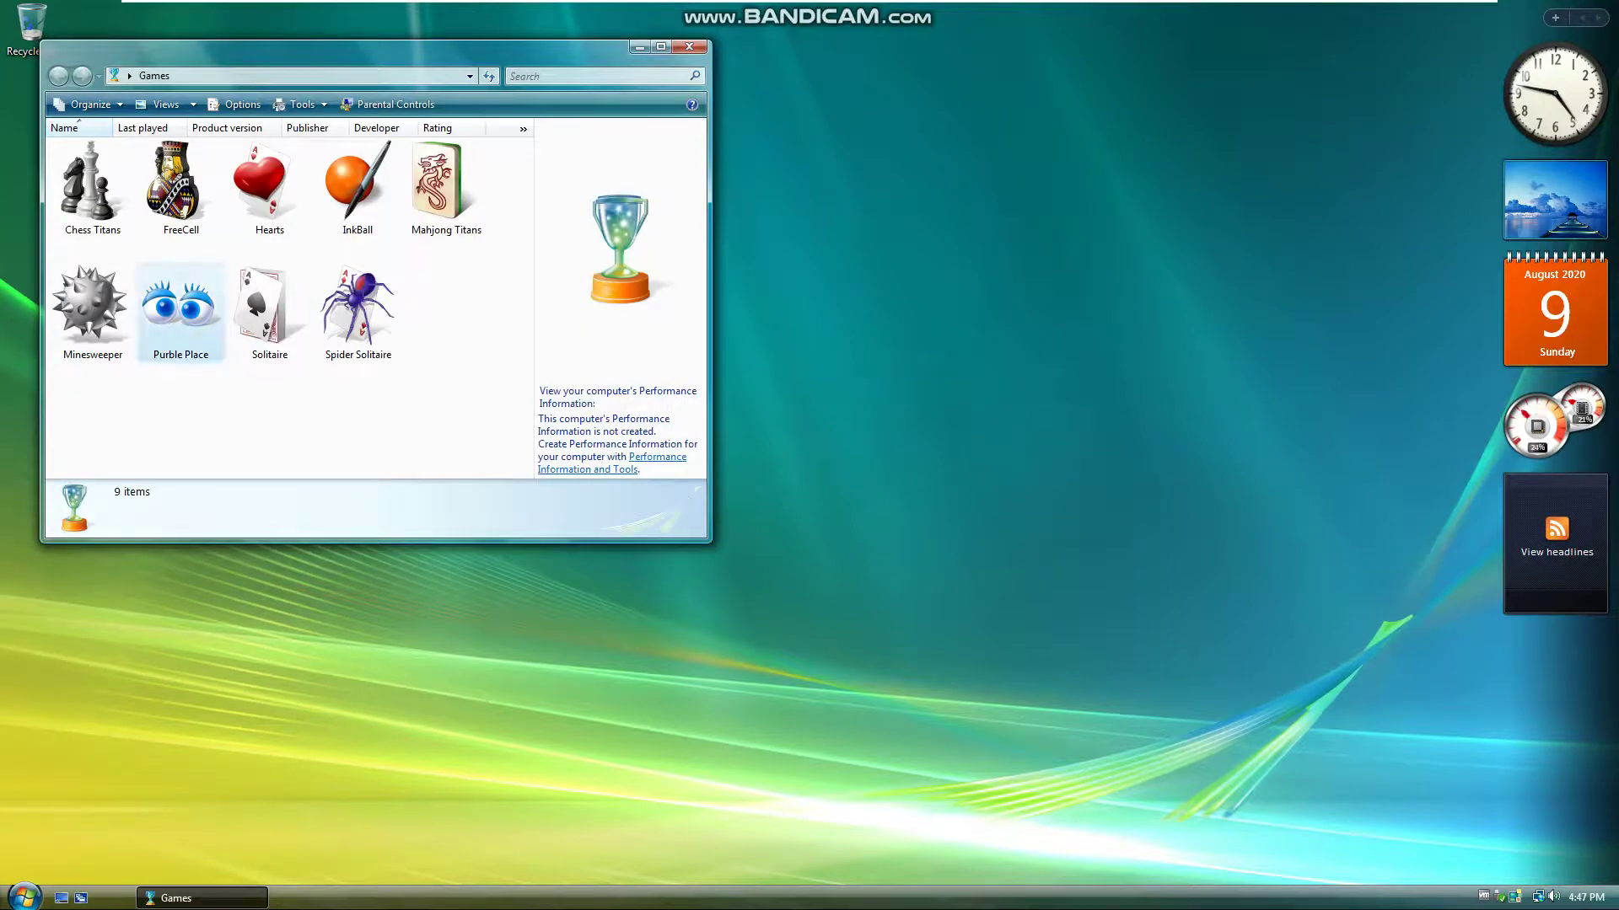
pyautogui.press('Return')
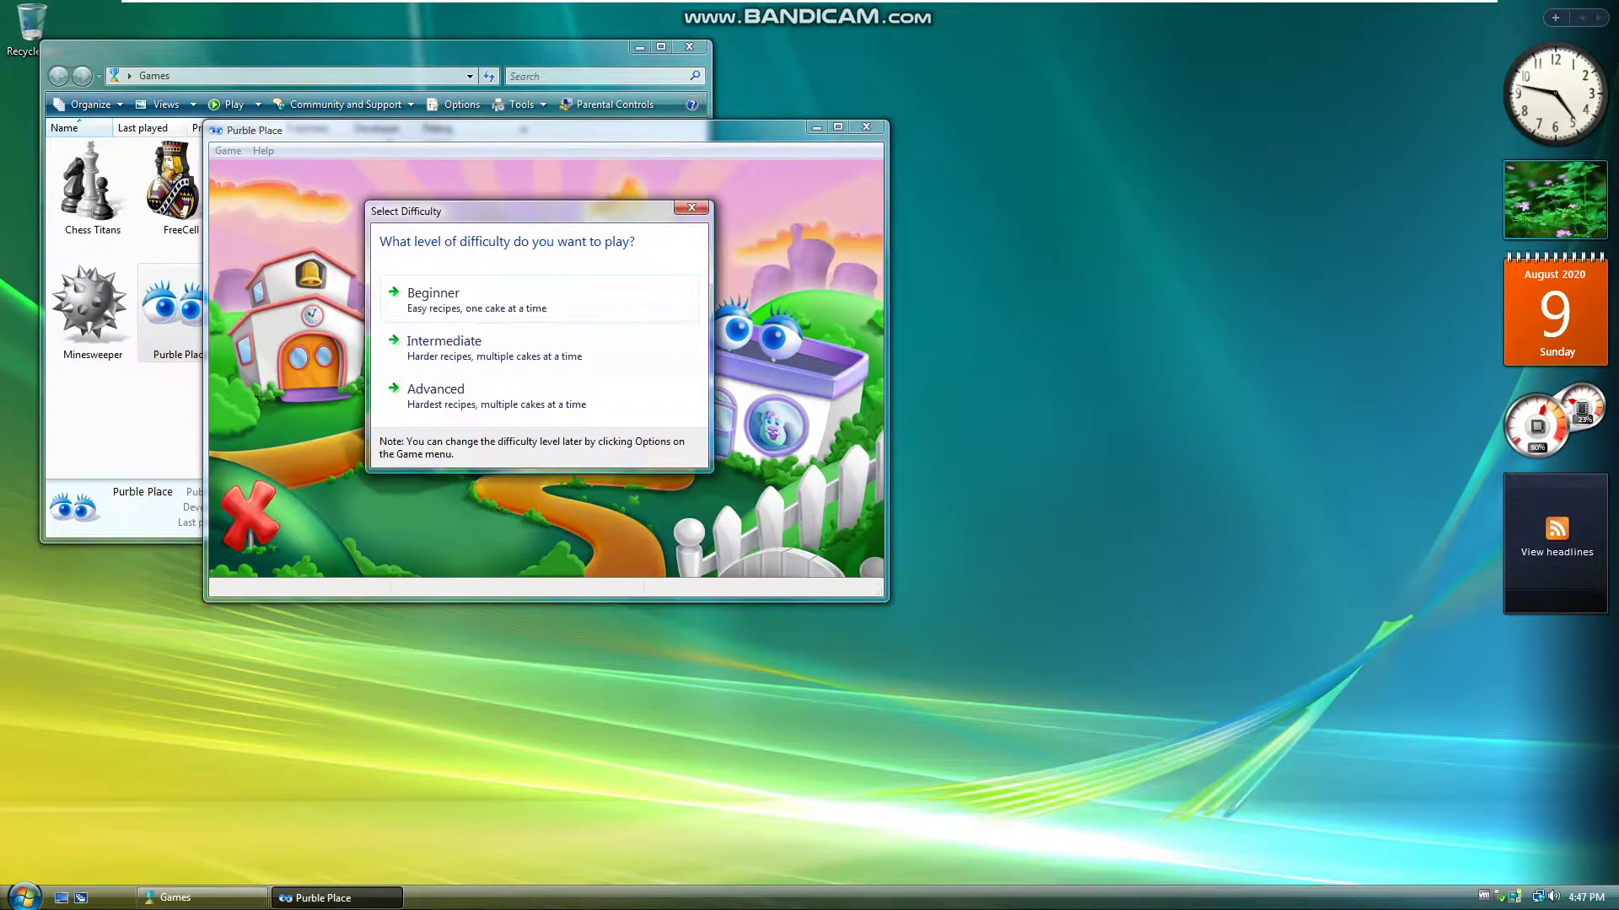
pyautogui.click(540, 298)
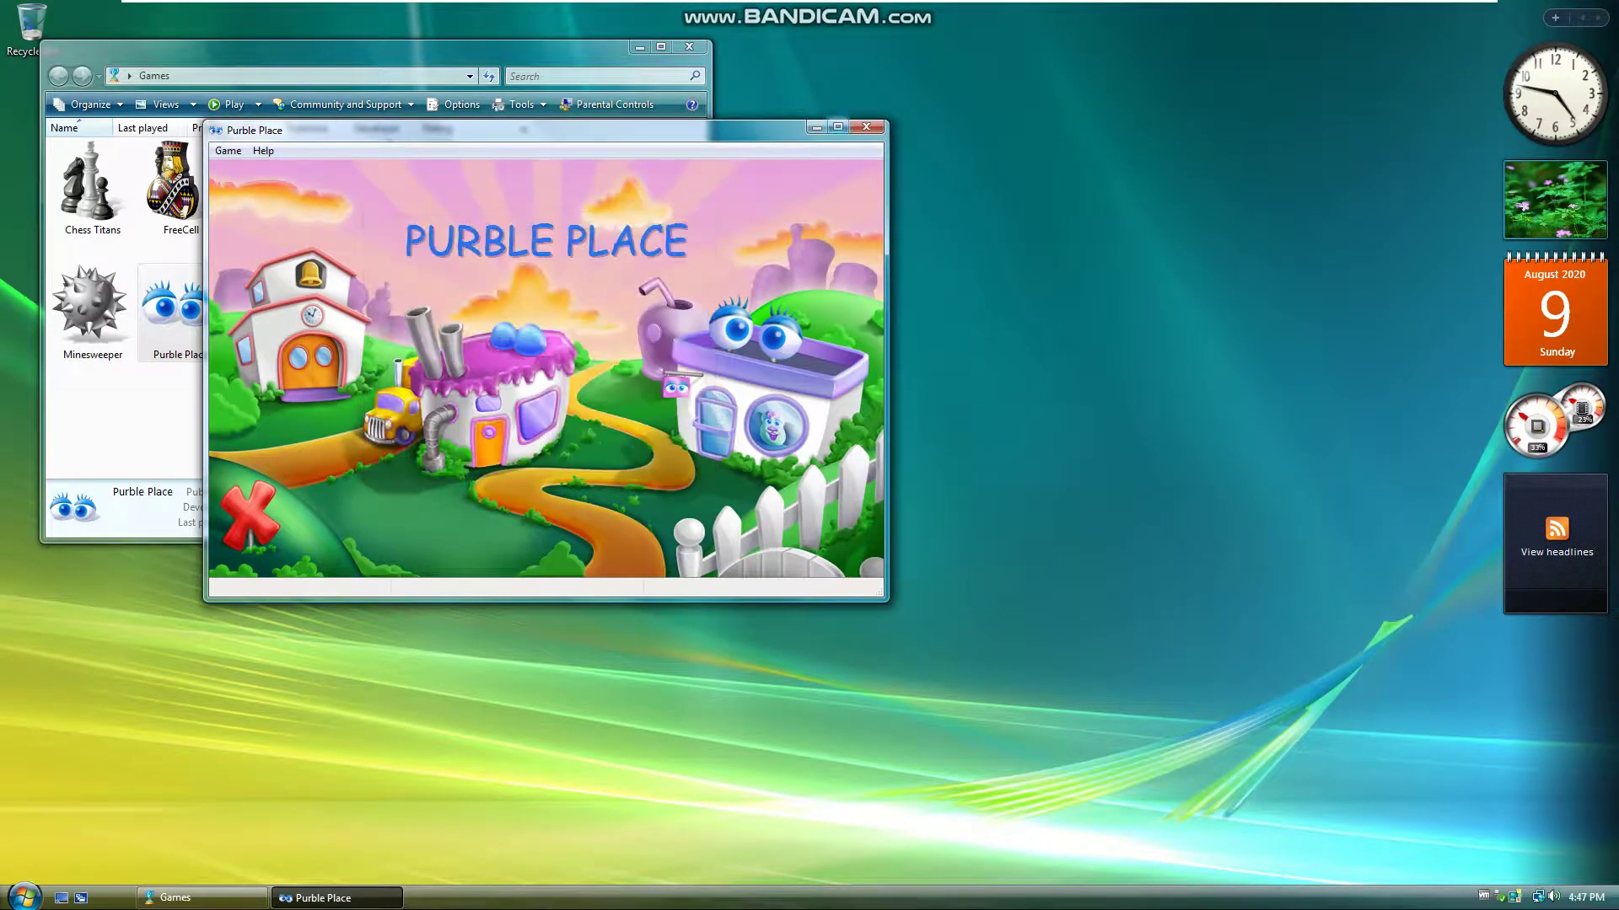
pyautogui.click(837, 126)
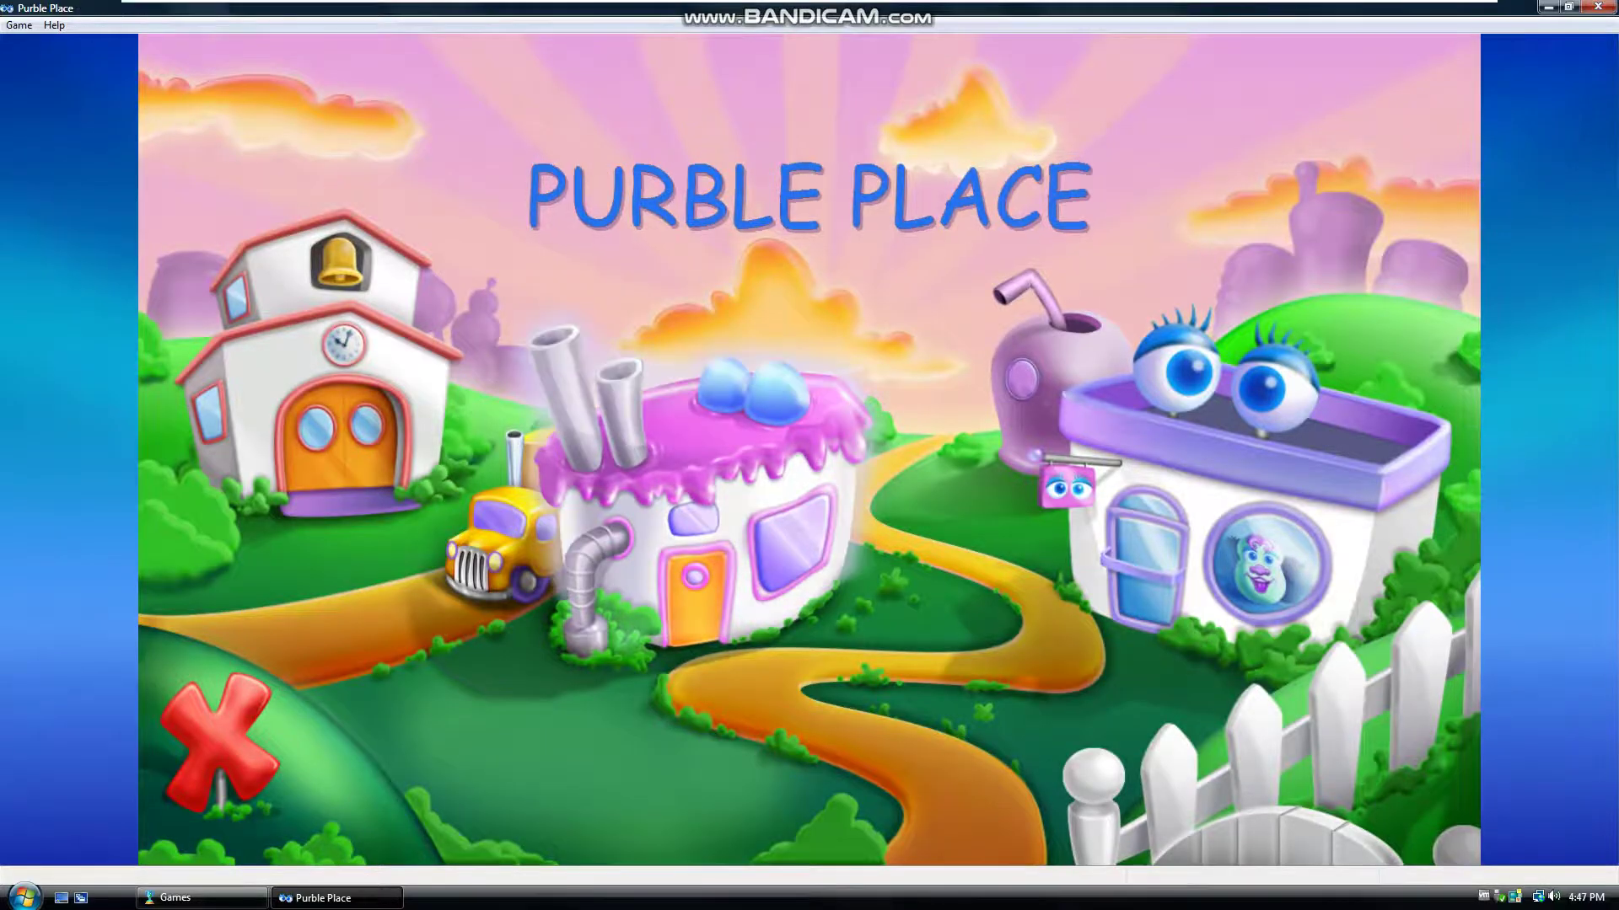
# Start the cake-making game and deliver a round cake with chocolate batter, chocolate icing and a clover decoration
pyautogui.press('Return')
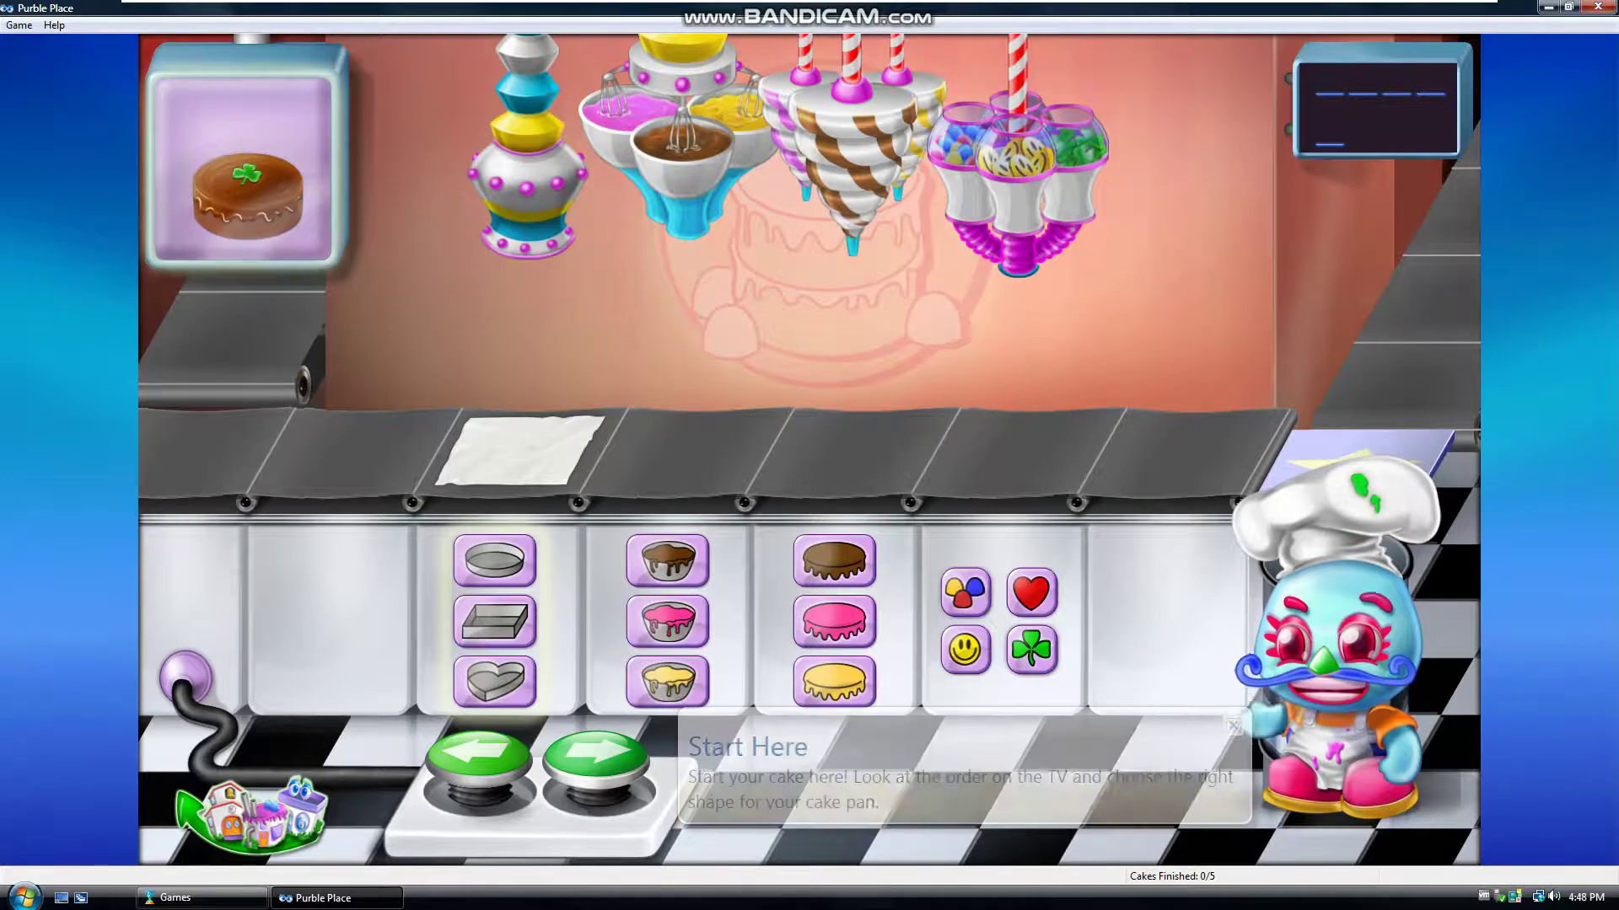
pyautogui.click(595, 752)
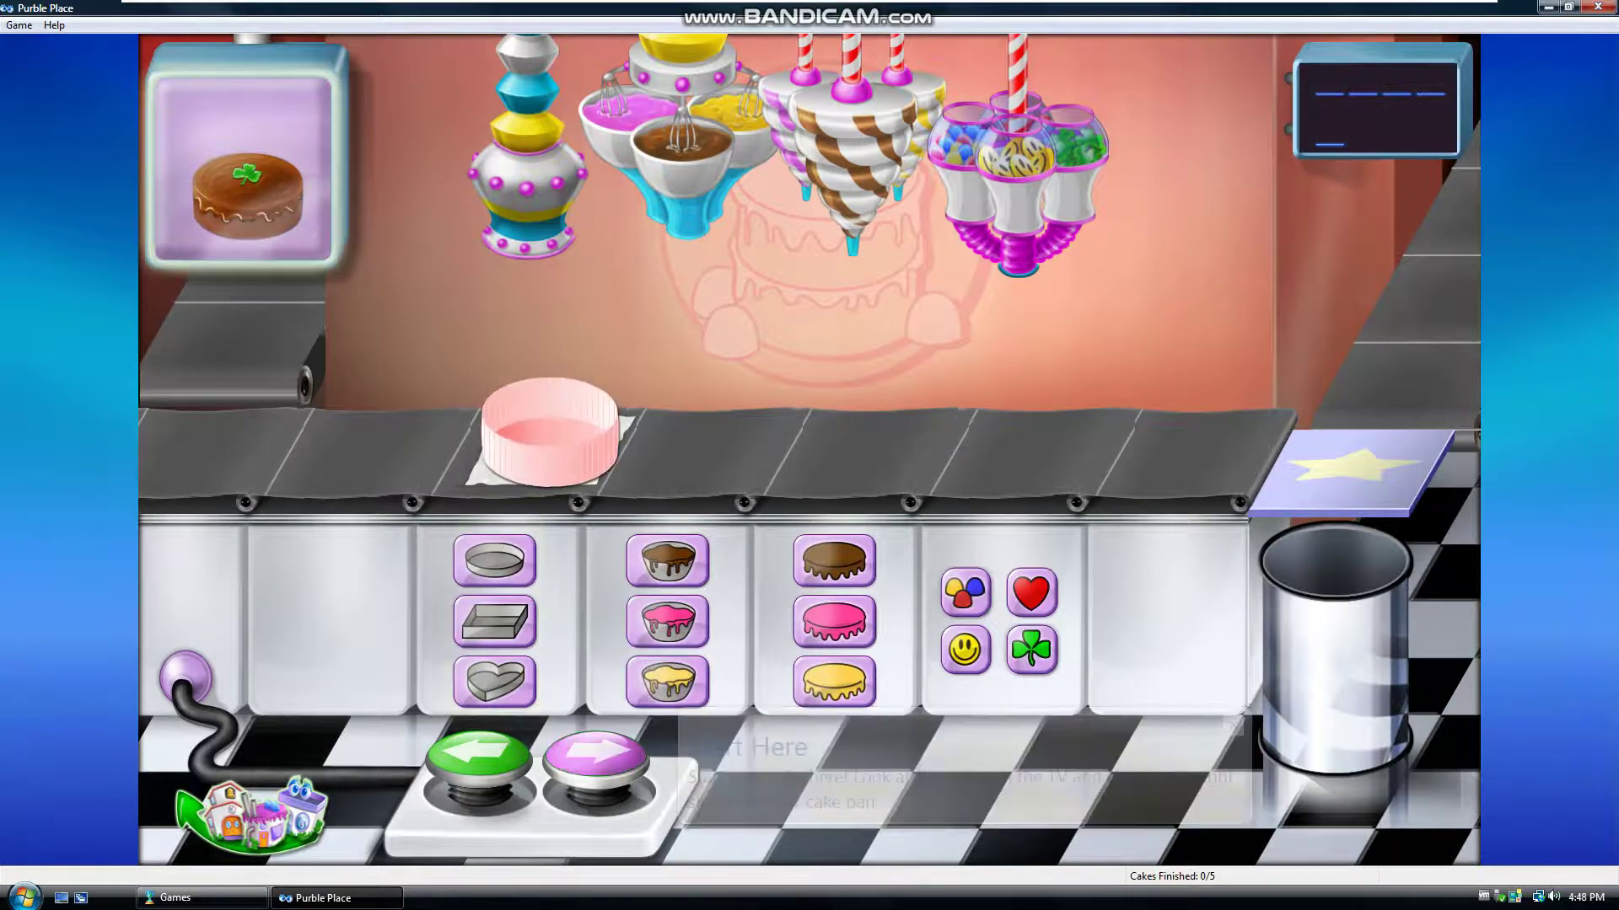
pyautogui.click(667, 560)
pyautogui.click(596, 751)
pyautogui.click(834, 560)
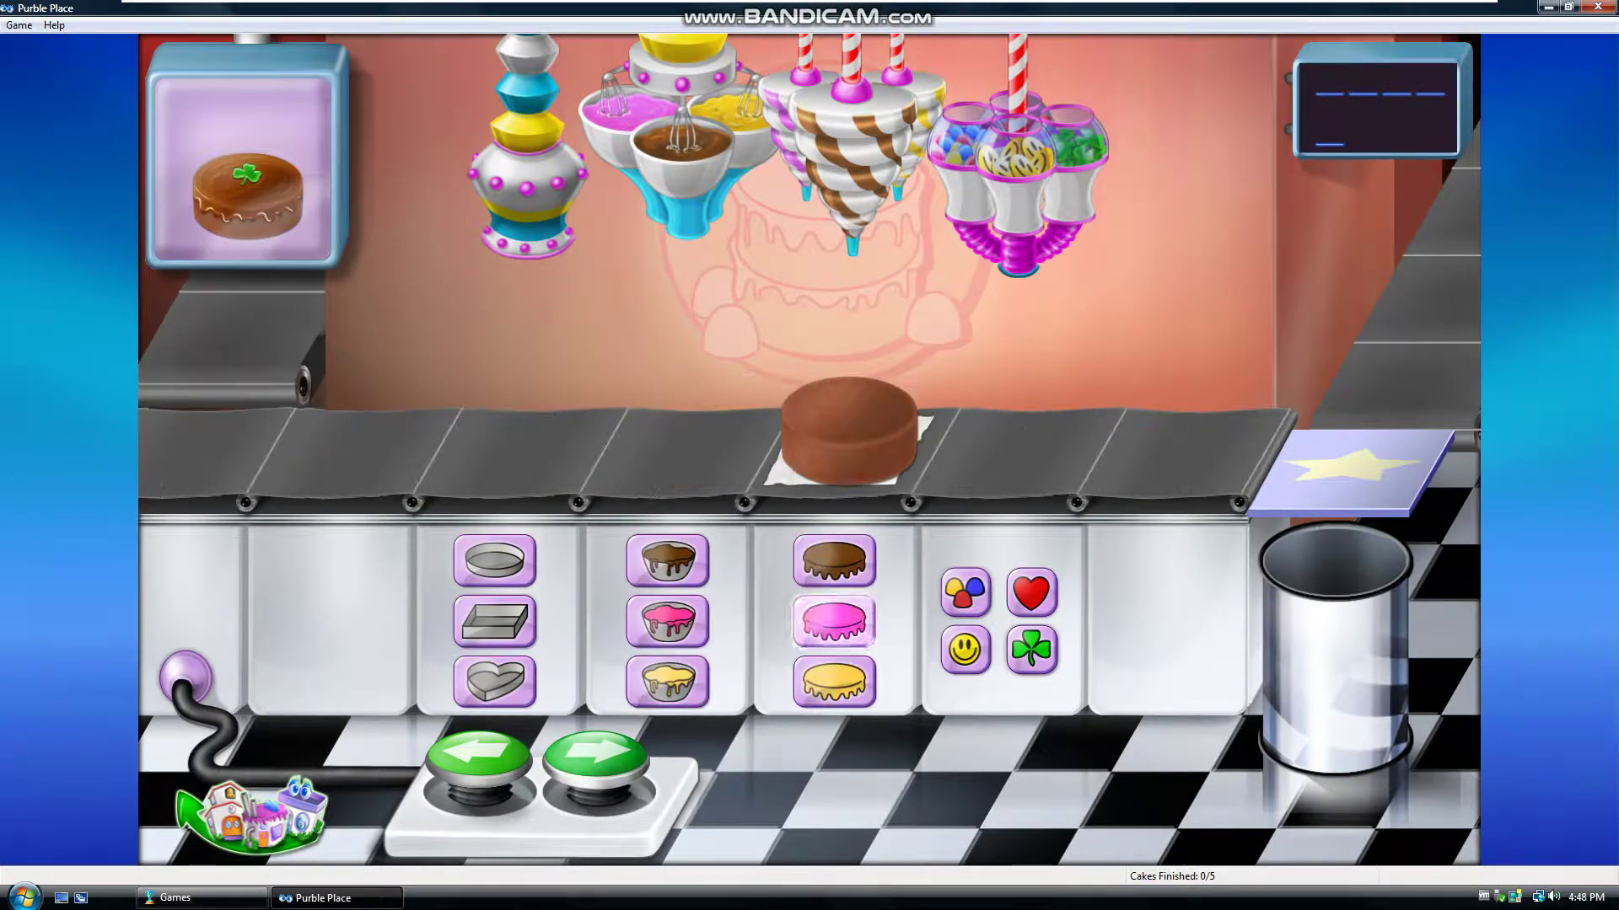
pyautogui.click(596, 758)
pyautogui.click(1031, 649)
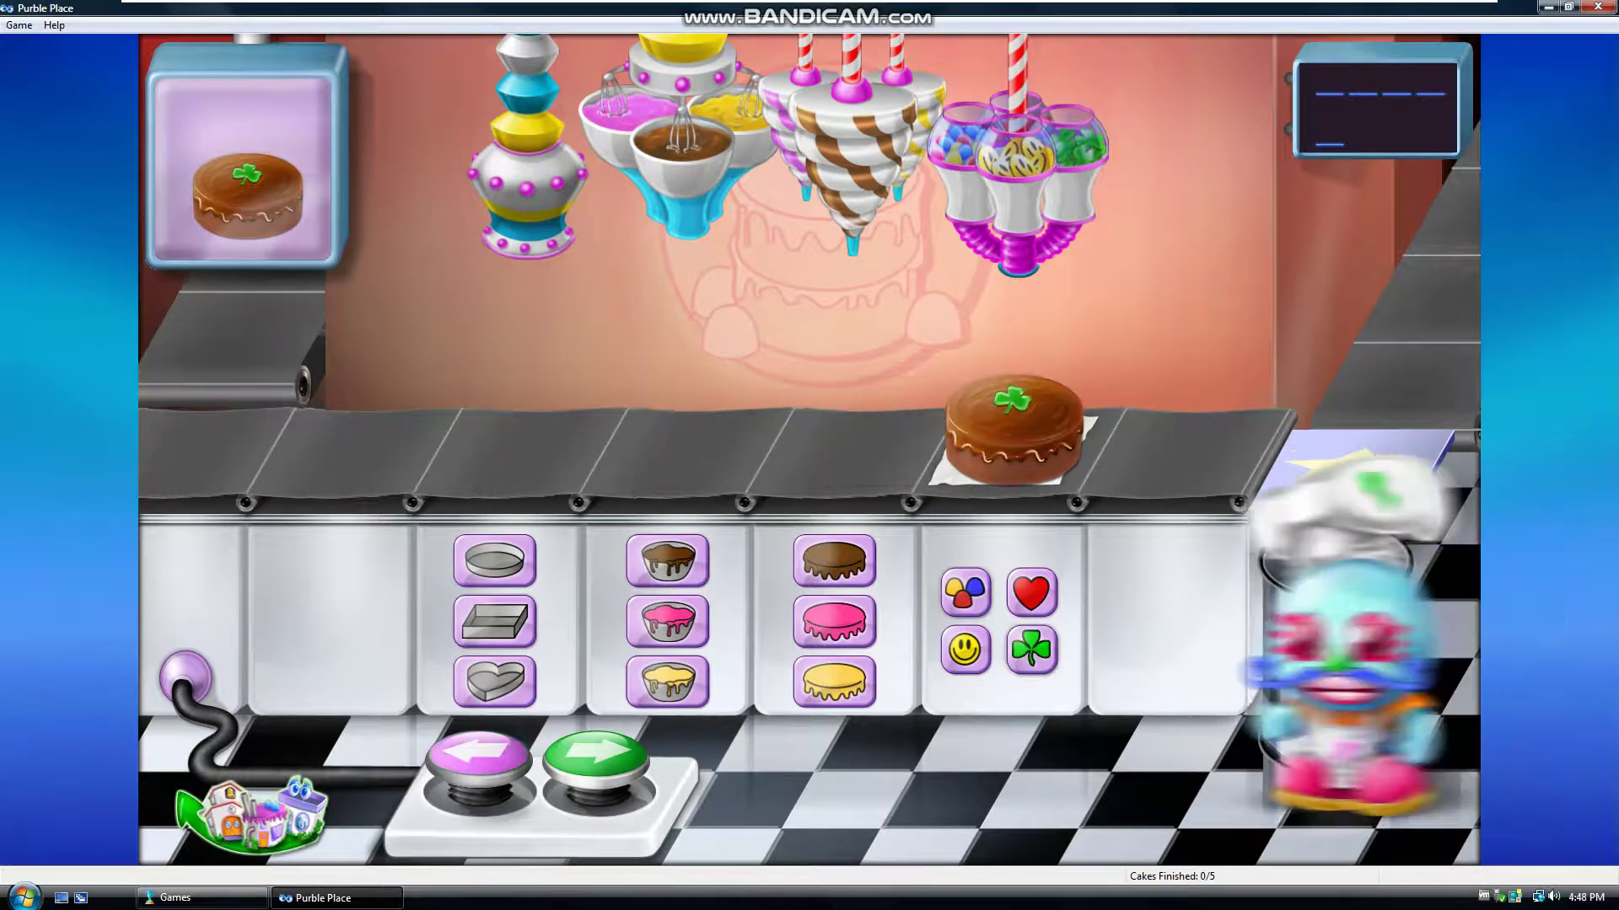
pyautogui.click(596, 758)
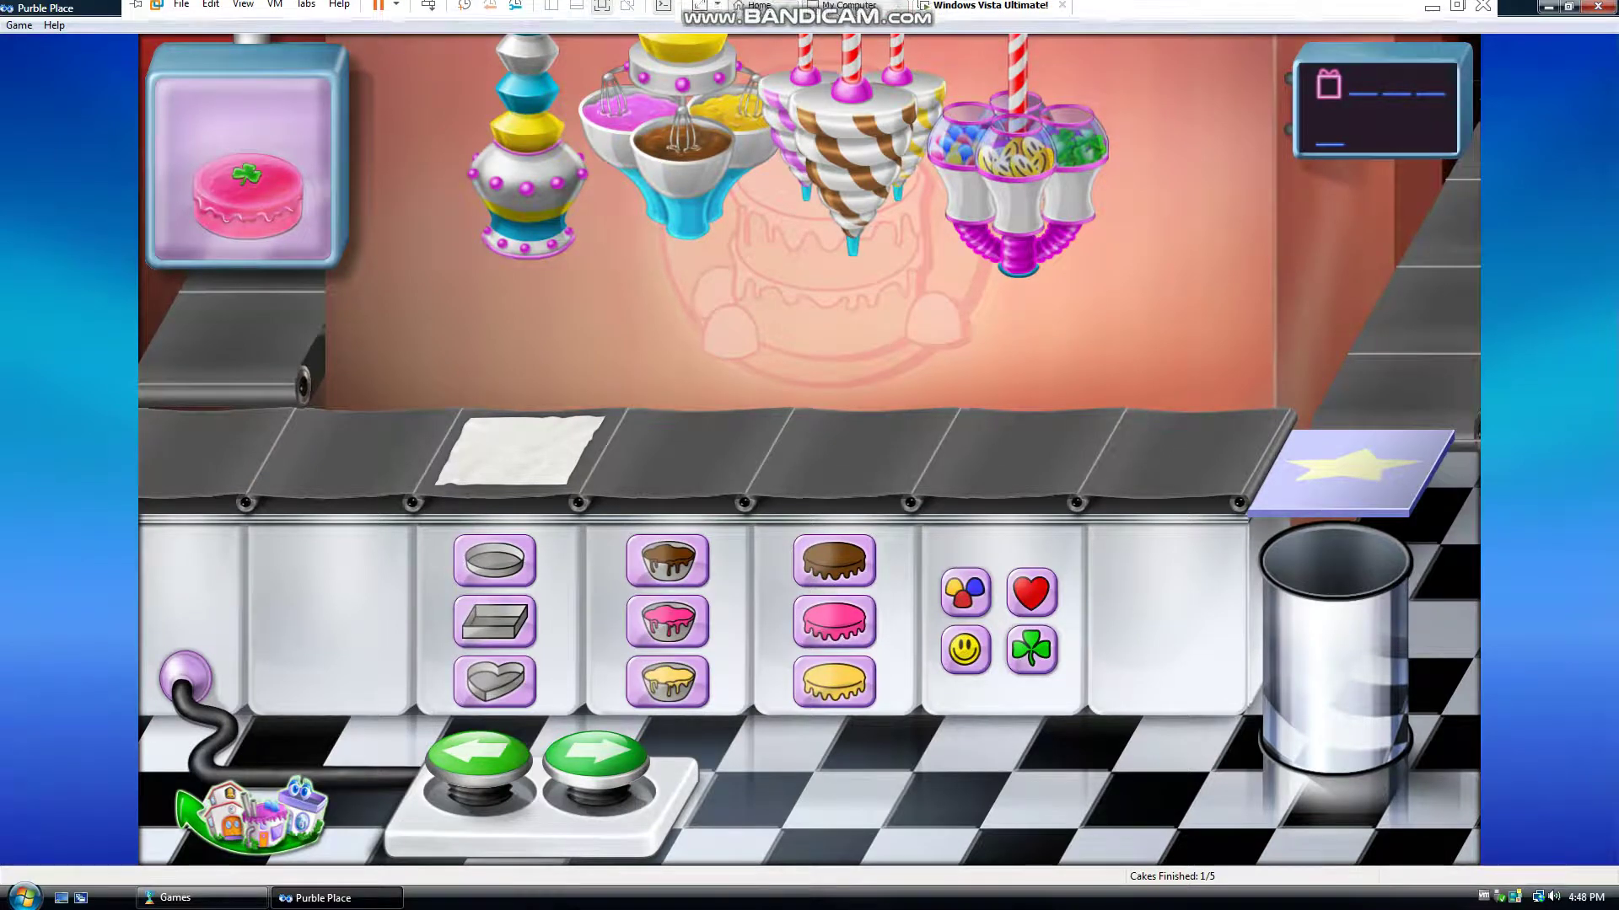
# Make and deliver the second cake with a round pan, pink batter, pink icing and a clover decoration
pyautogui.click(495, 561)
pyautogui.click(596, 755)
pyautogui.click(668, 622)
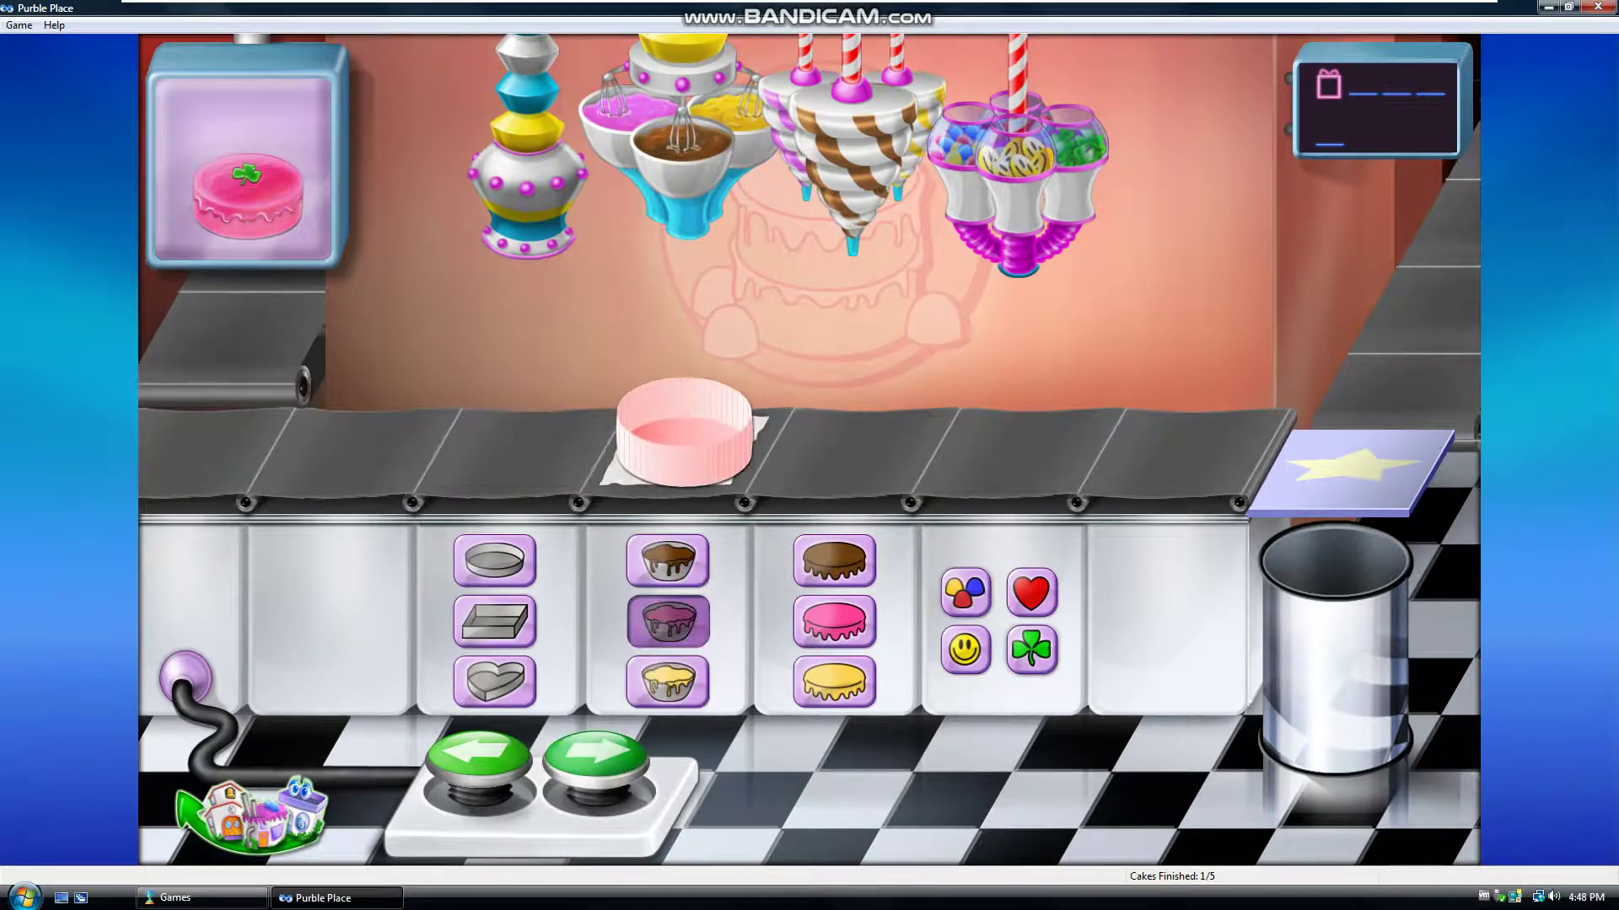
pyautogui.click(596, 754)
pyautogui.click(833, 621)
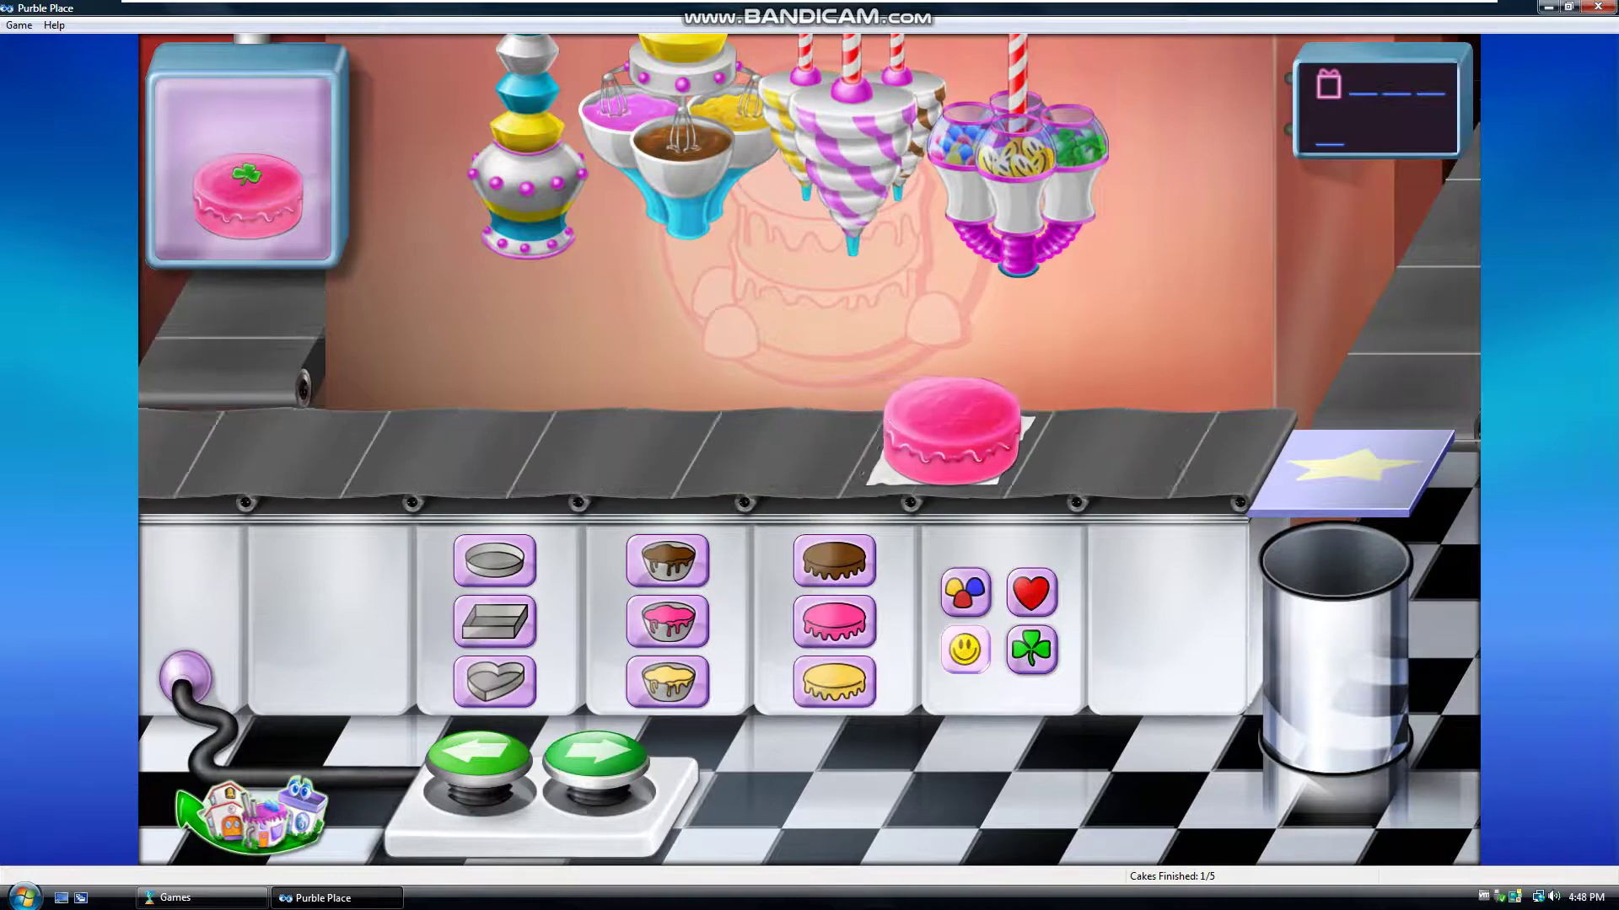
pyautogui.click(1031, 649)
pyautogui.click(596, 755)
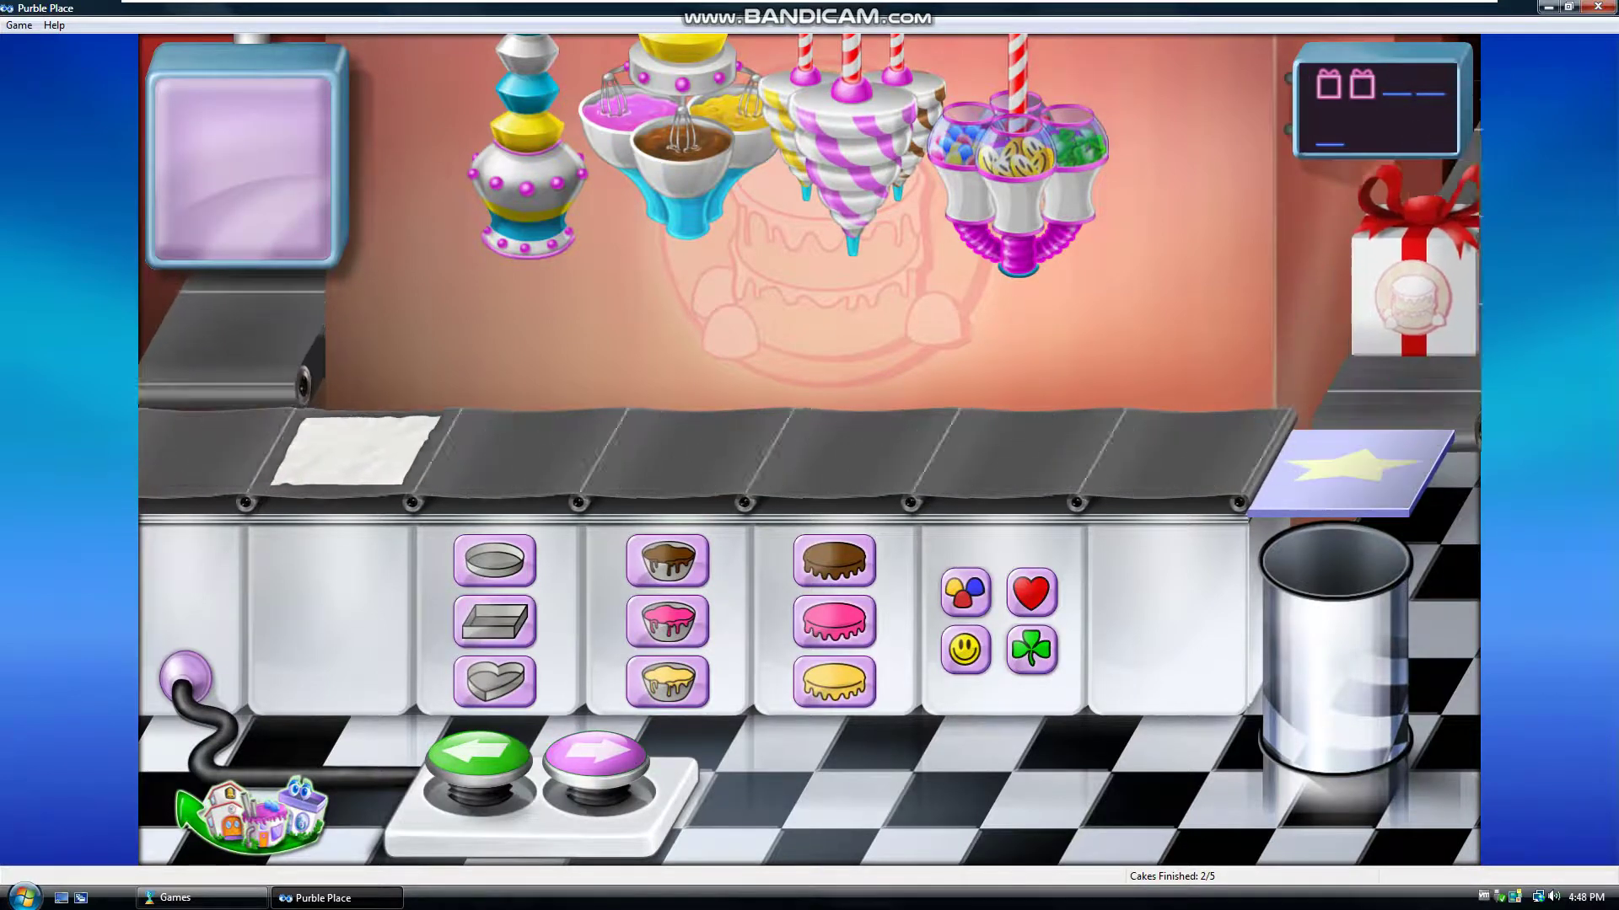
# Make and deliver the third cake with a square pan, yellow batter, chocolate icing and a smiley face decoration
pyautogui.click(496, 622)
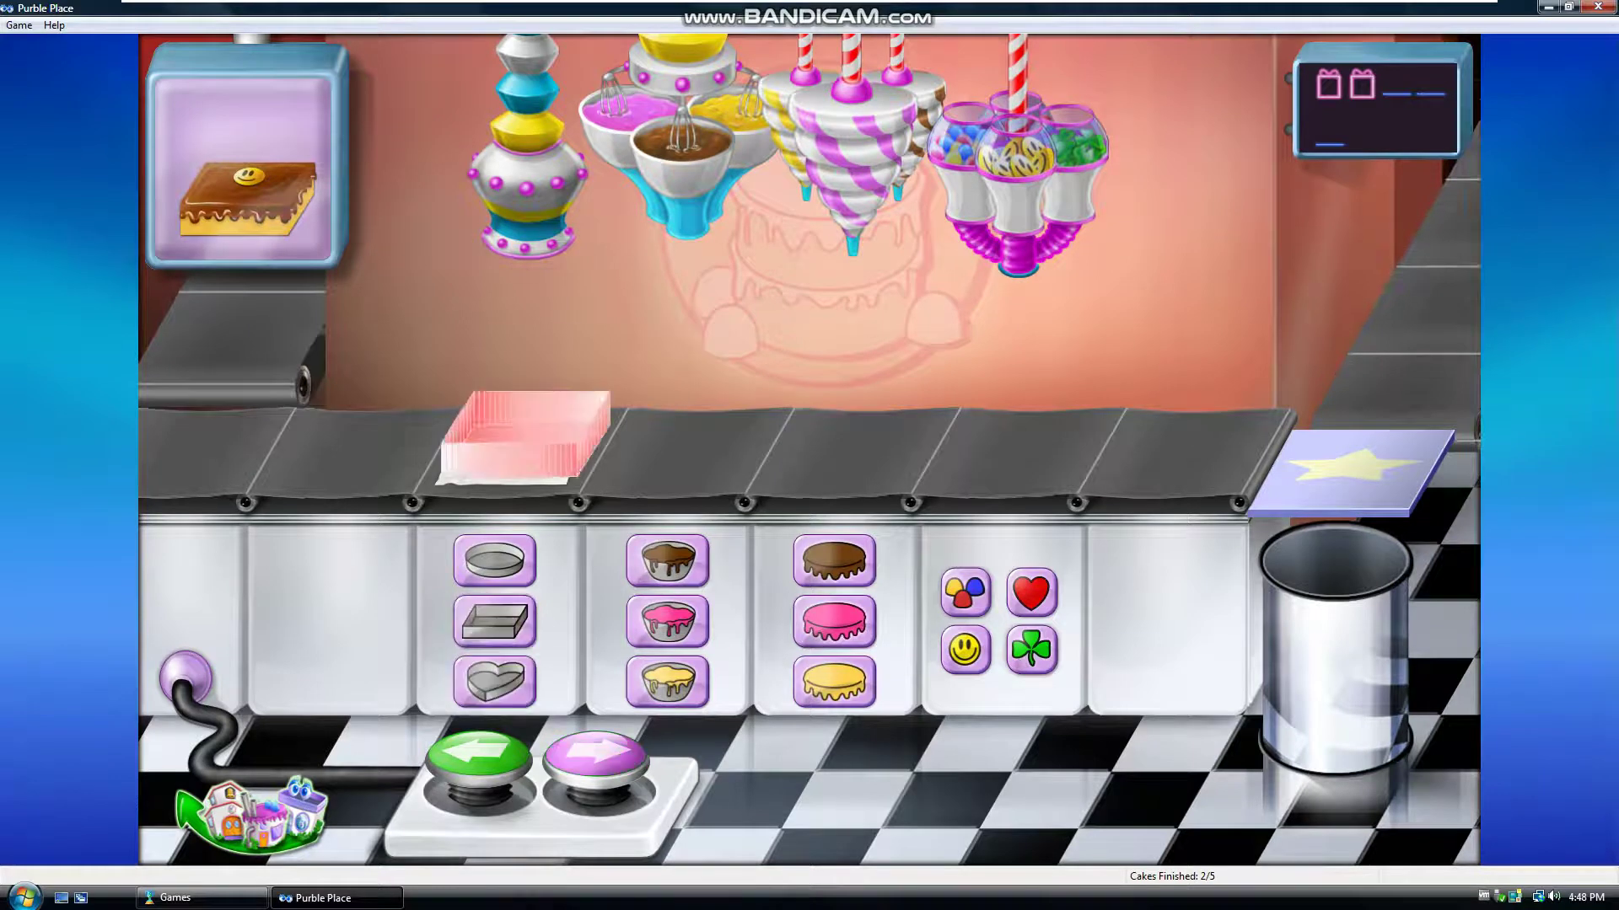
pyautogui.click(596, 754)
pyautogui.click(668, 681)
pyautogui.click(596, 755)
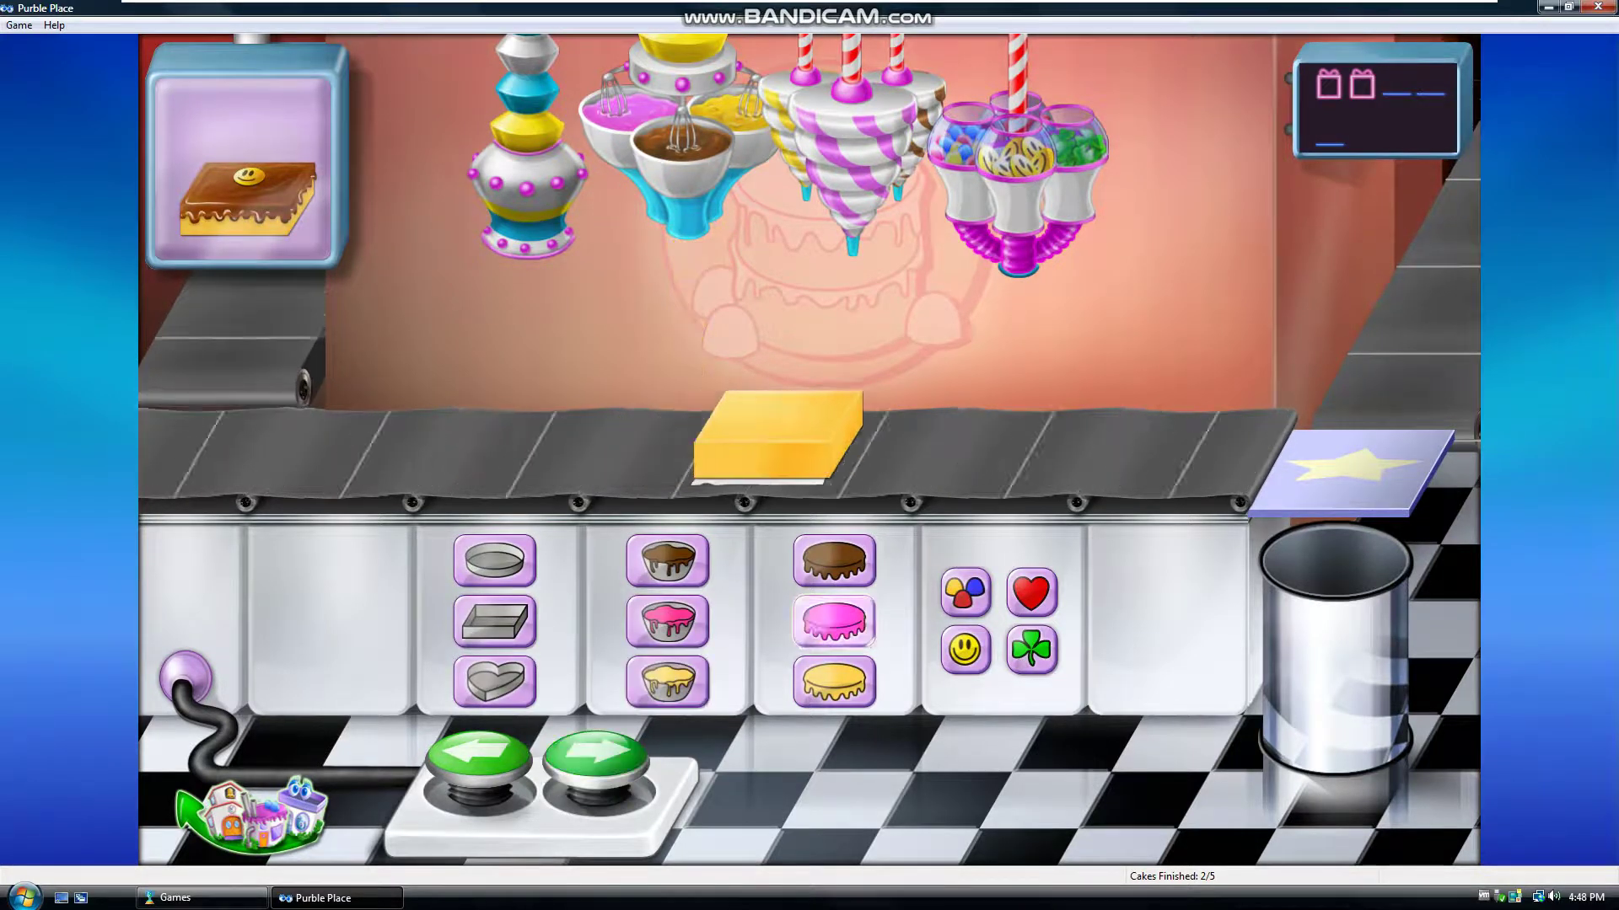
pyautogui.click(834, 561)
pyautogui.click(596, 754)
pyautogui.click(965, 649)
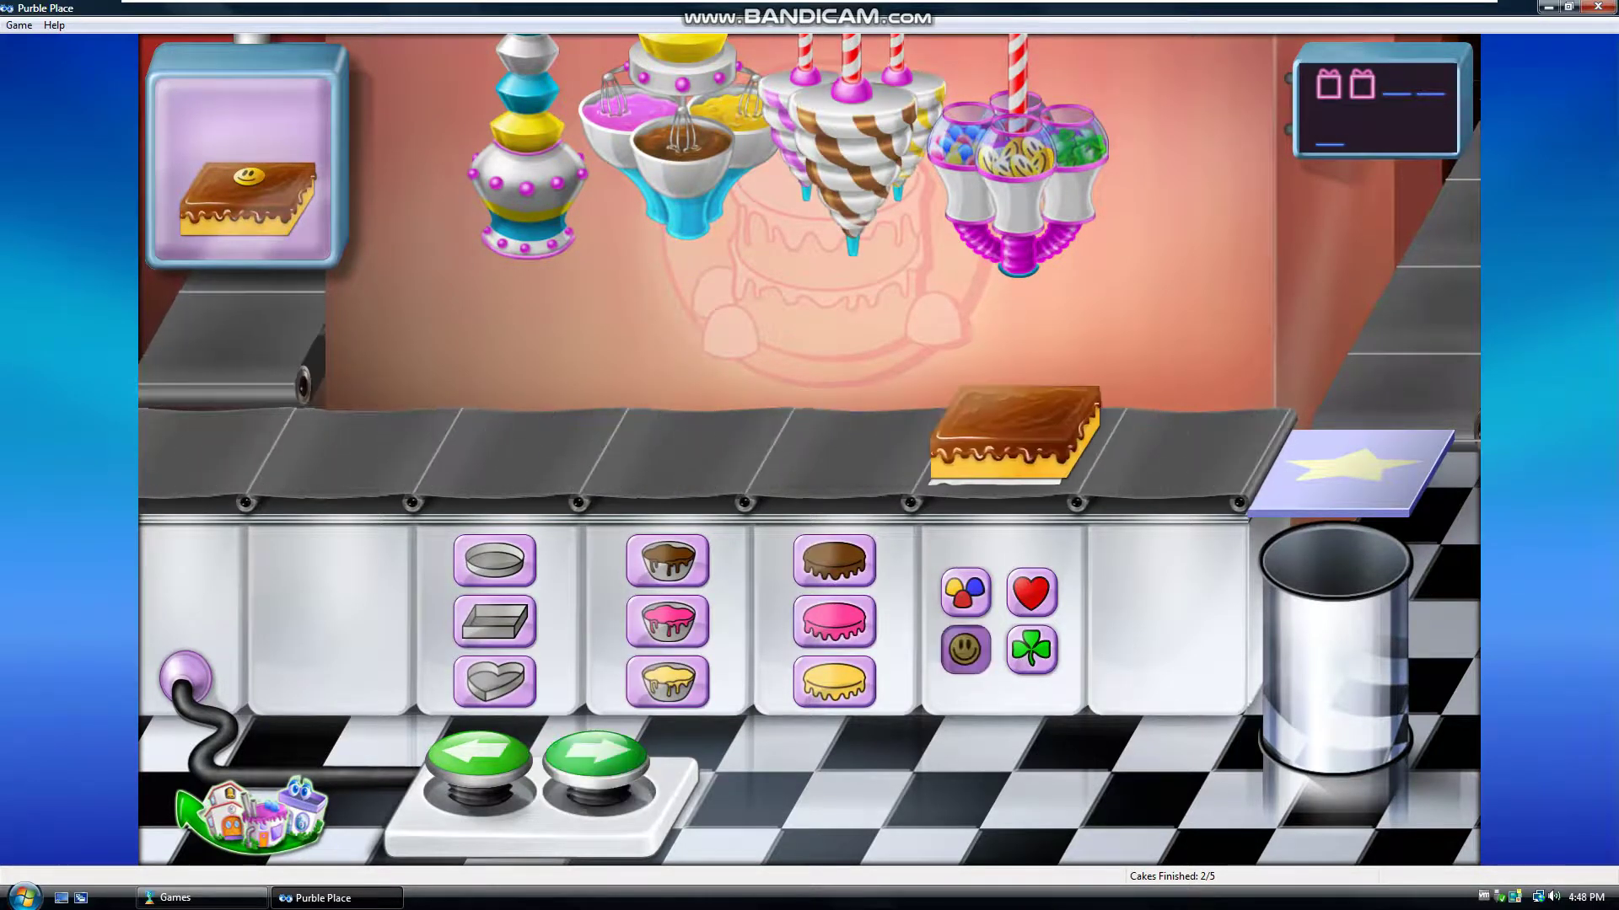
pyautogui.click(596, 755)
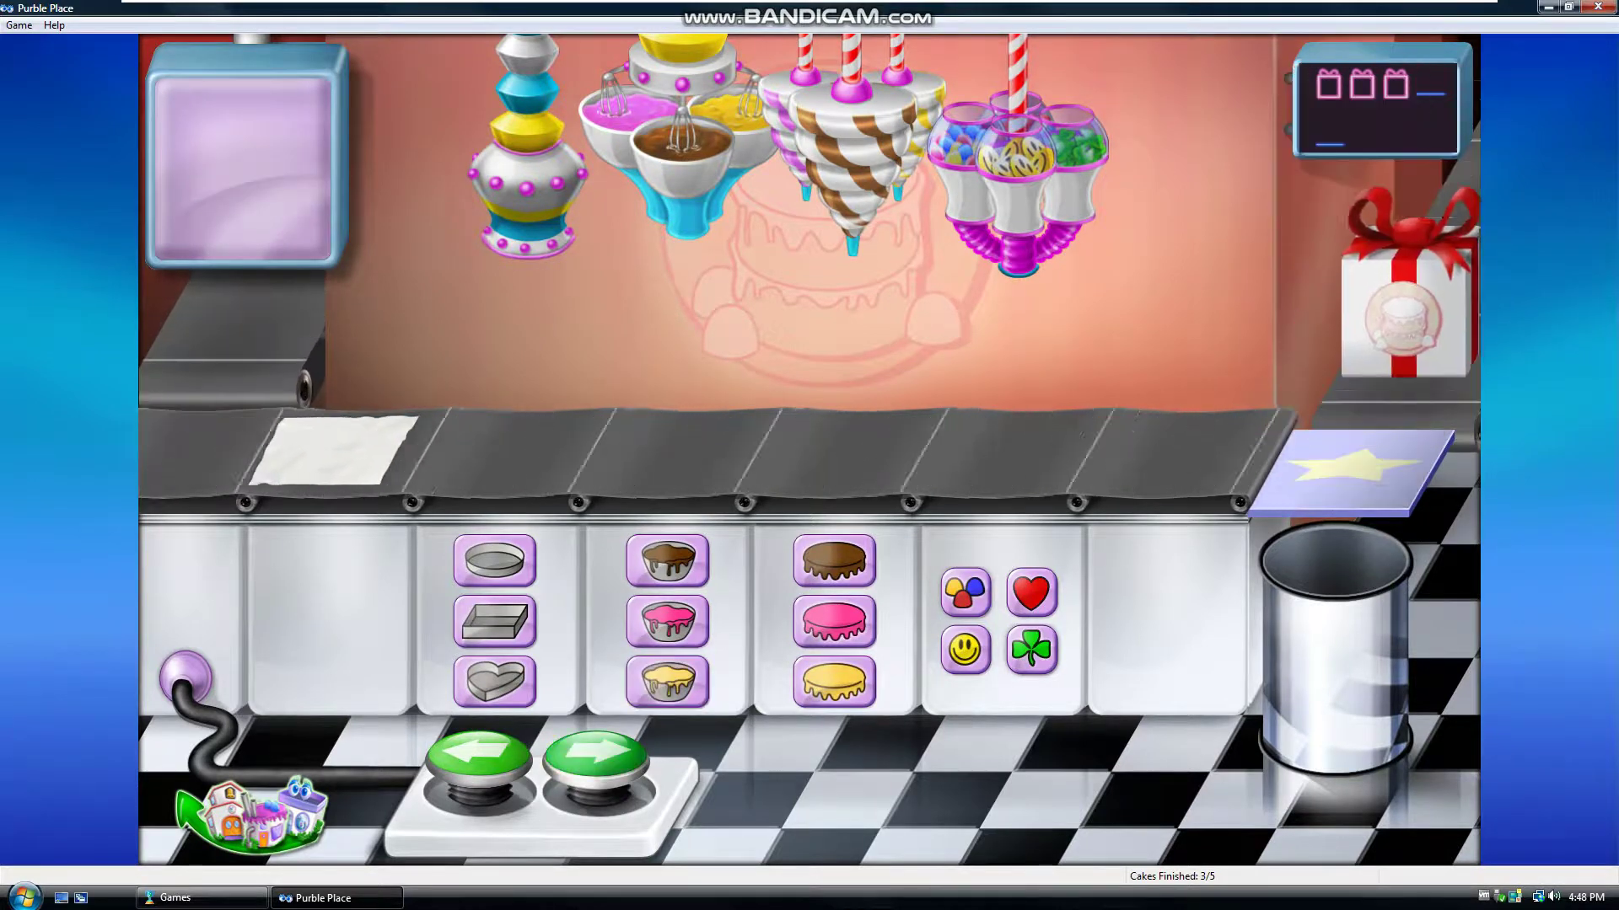
# Make and deliver the fourth cake with a square pan, pink batter, yellow icing and the red, blue and yellow candy decoration
pyautogui.click(494, 621)
pyautogui.click(596, 755)
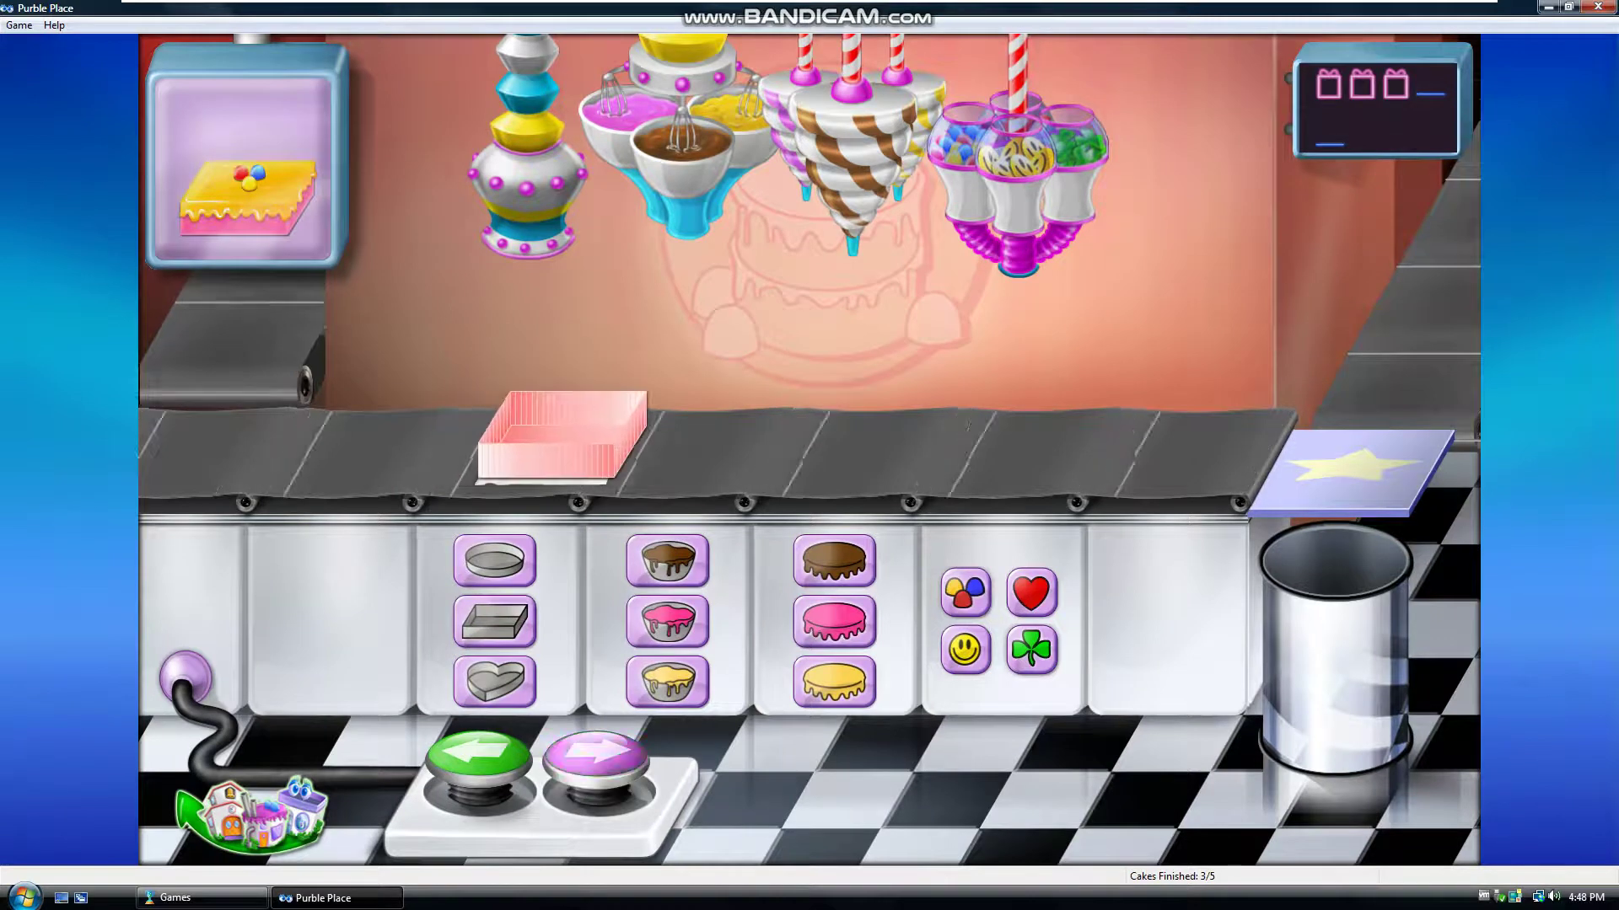
pyautogui.click(667, 621)
pyautogui.click(596, 753)
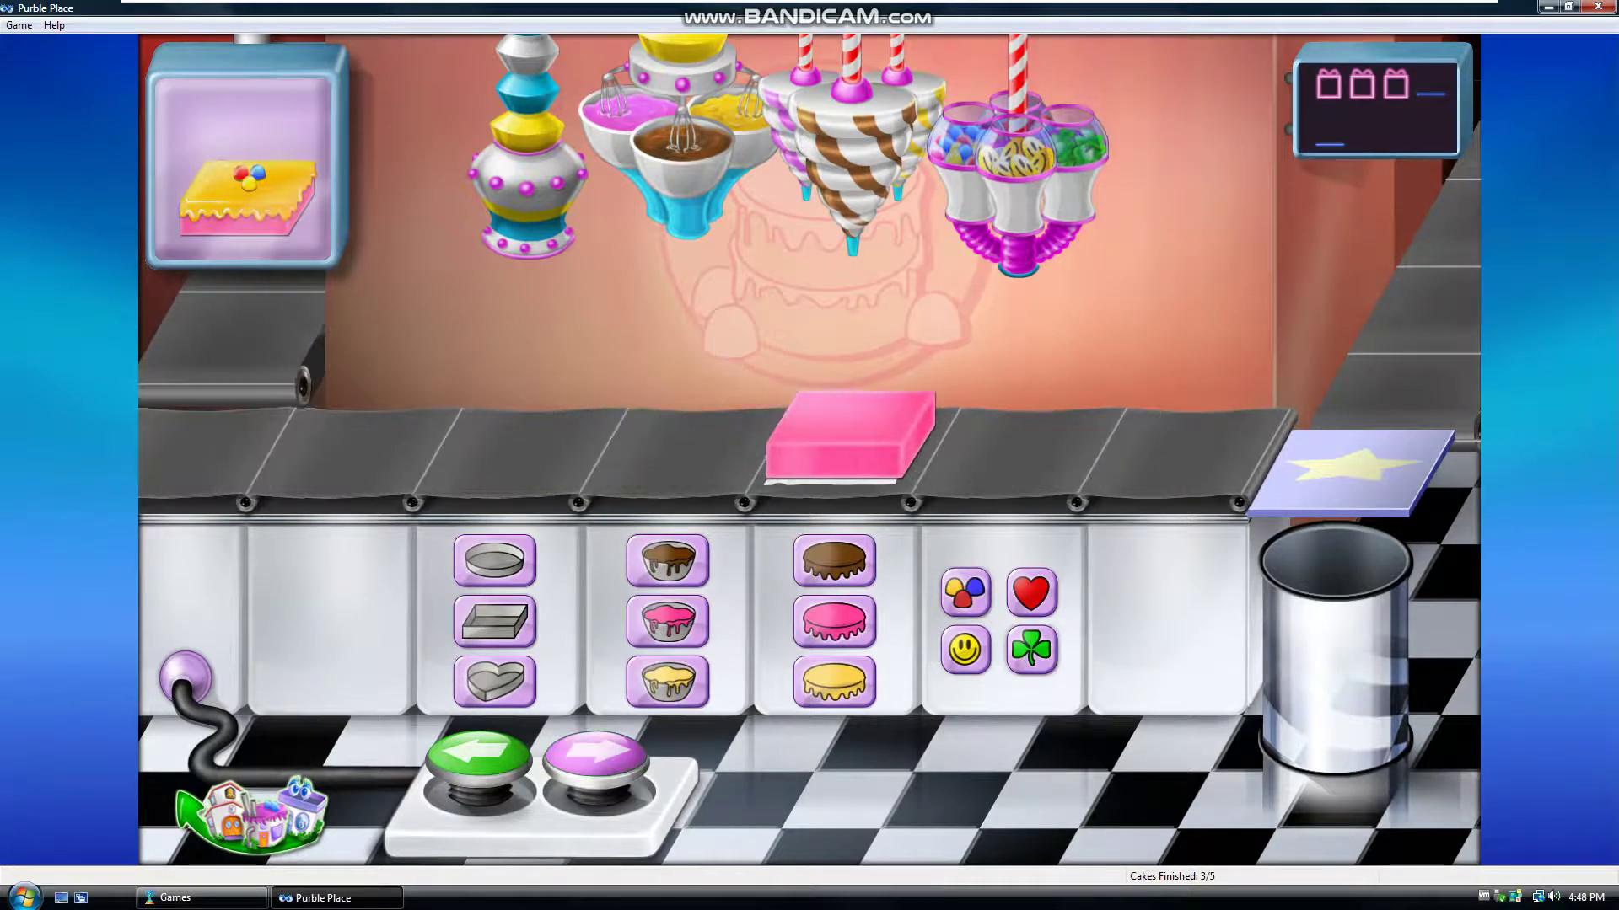
pyautogui.click(833, 681)
pyautogui.click(596, 752)
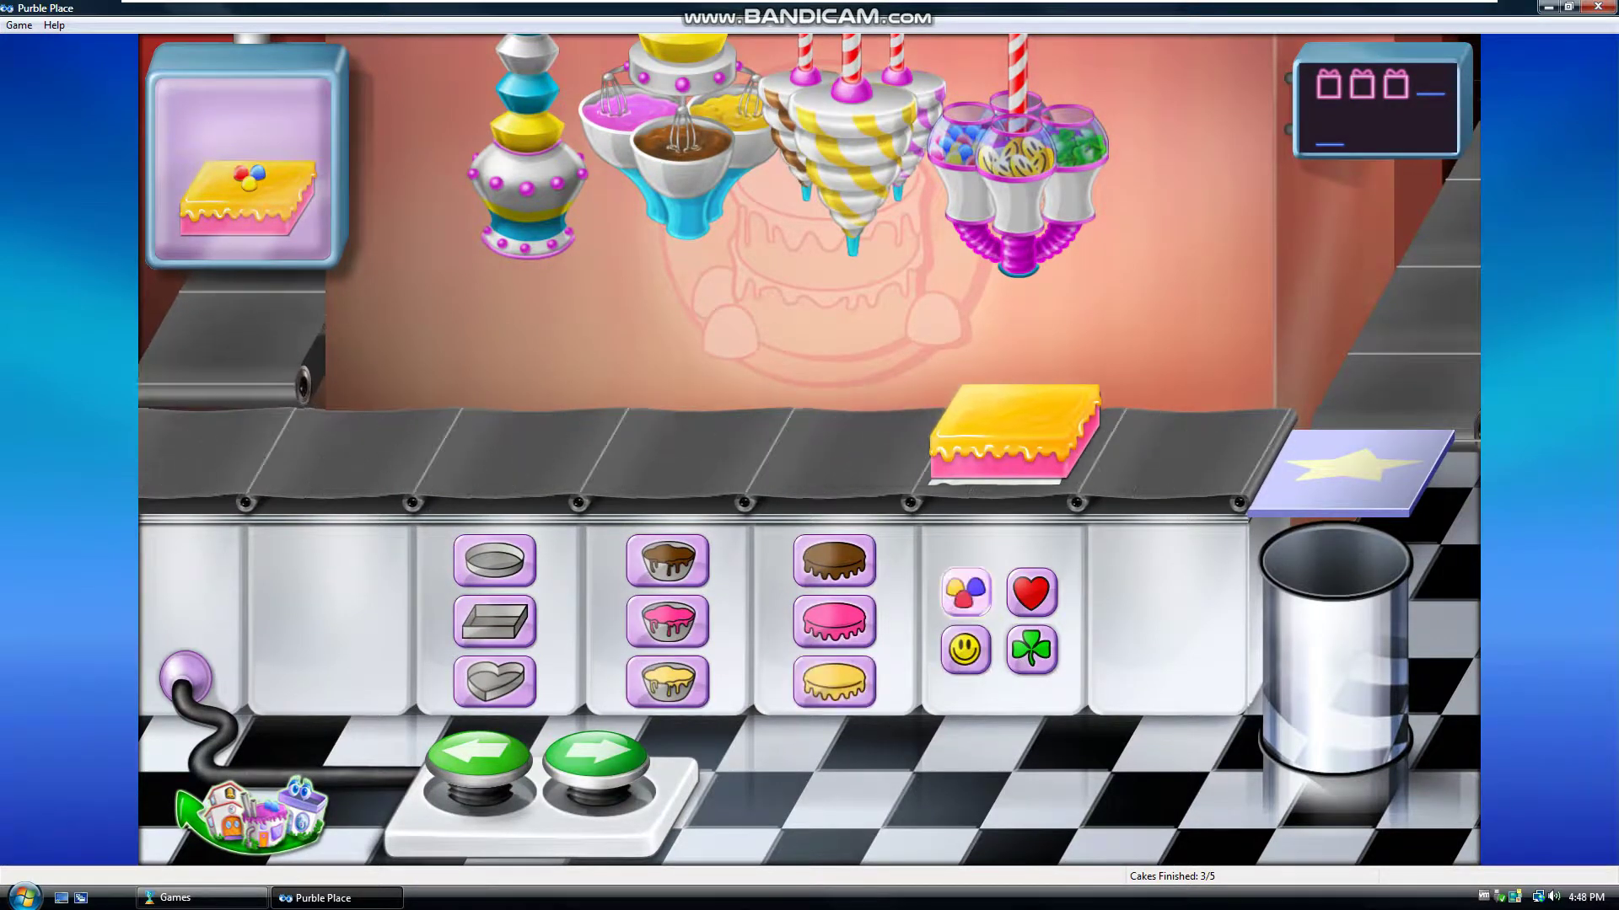
pyautogui.click(965, 593)
pyautogui.click(596, 753)
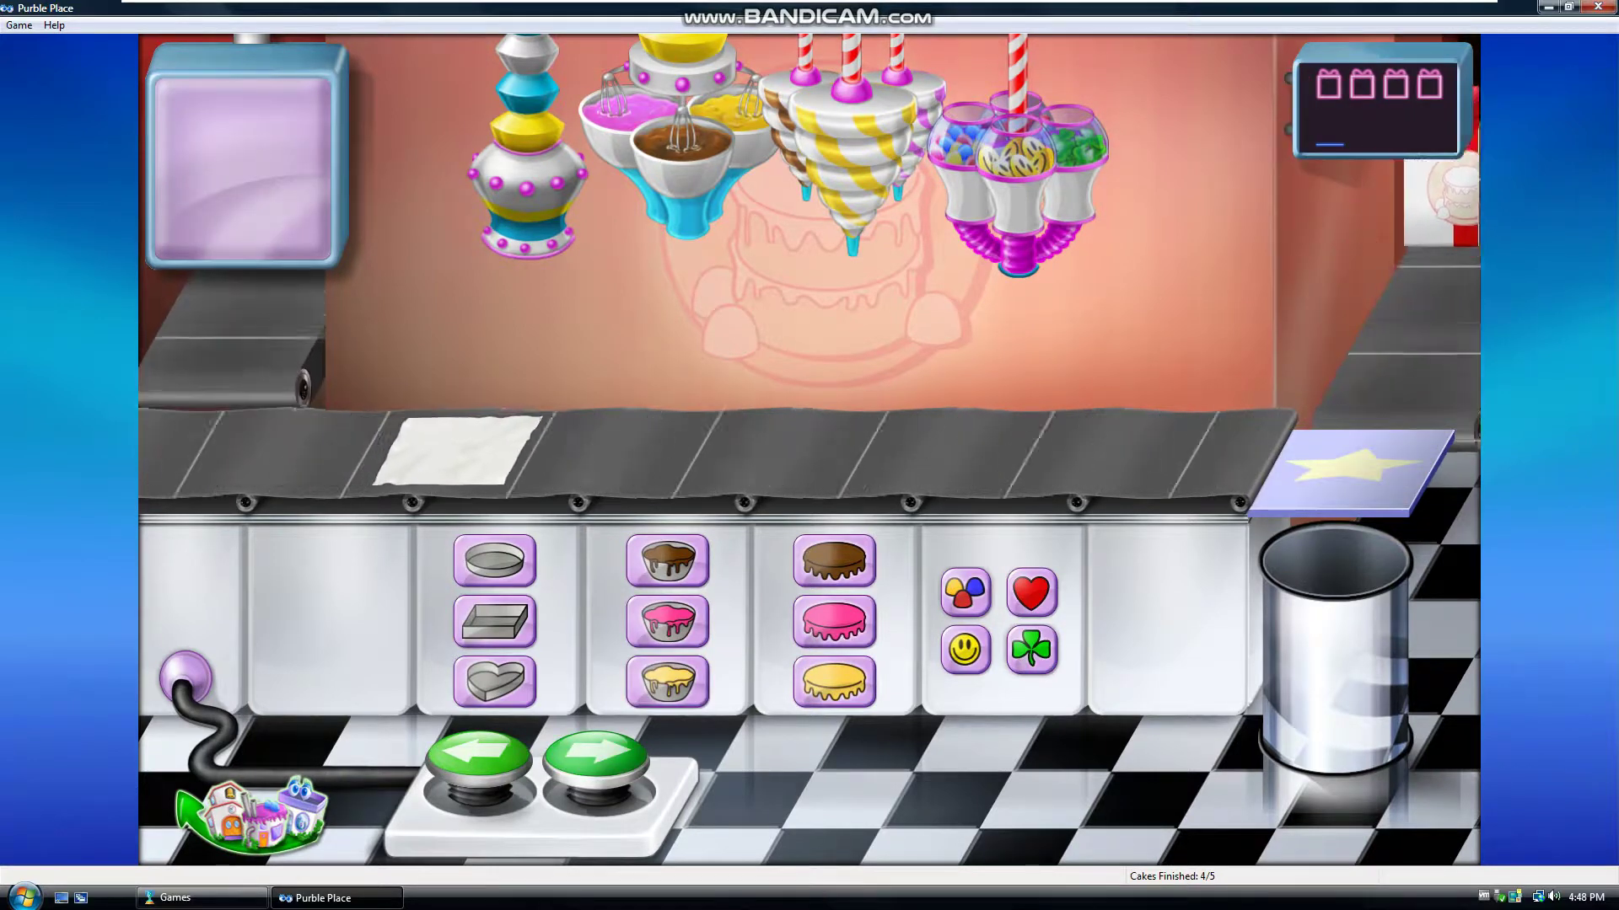
# Make and deliver the fifth cake with a square pan, yellow batter, chocolate icing and a clover decoration
pyautogui.click(494, 621)
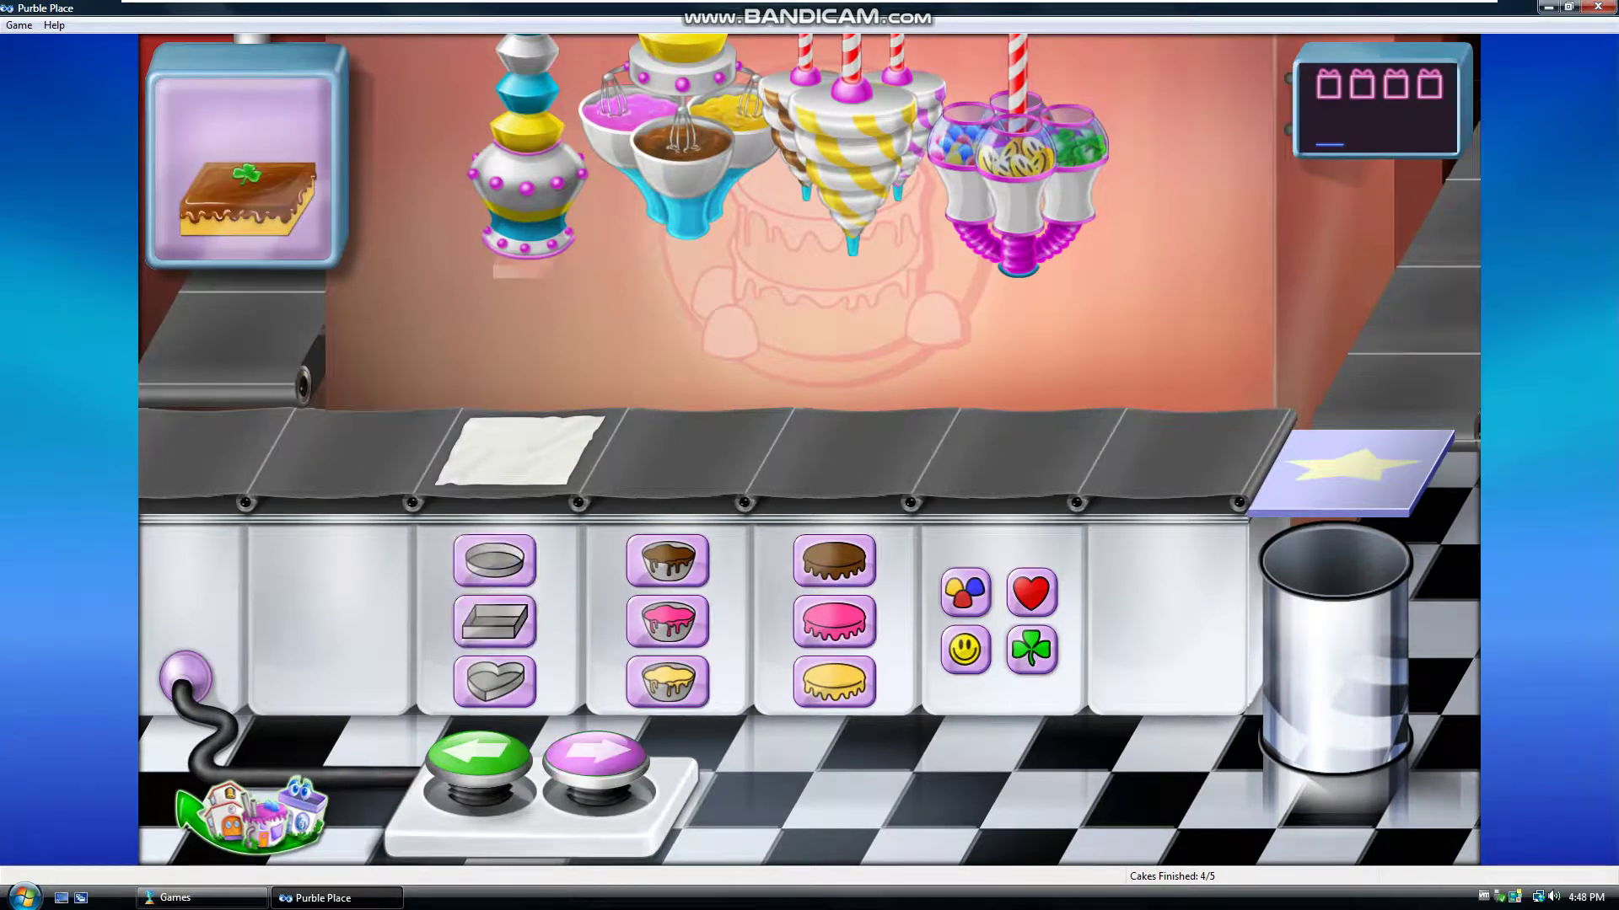
pyautogui.click(596, 752)
pyautogui.click(667, 682)
pyautogui.click(596, 753)
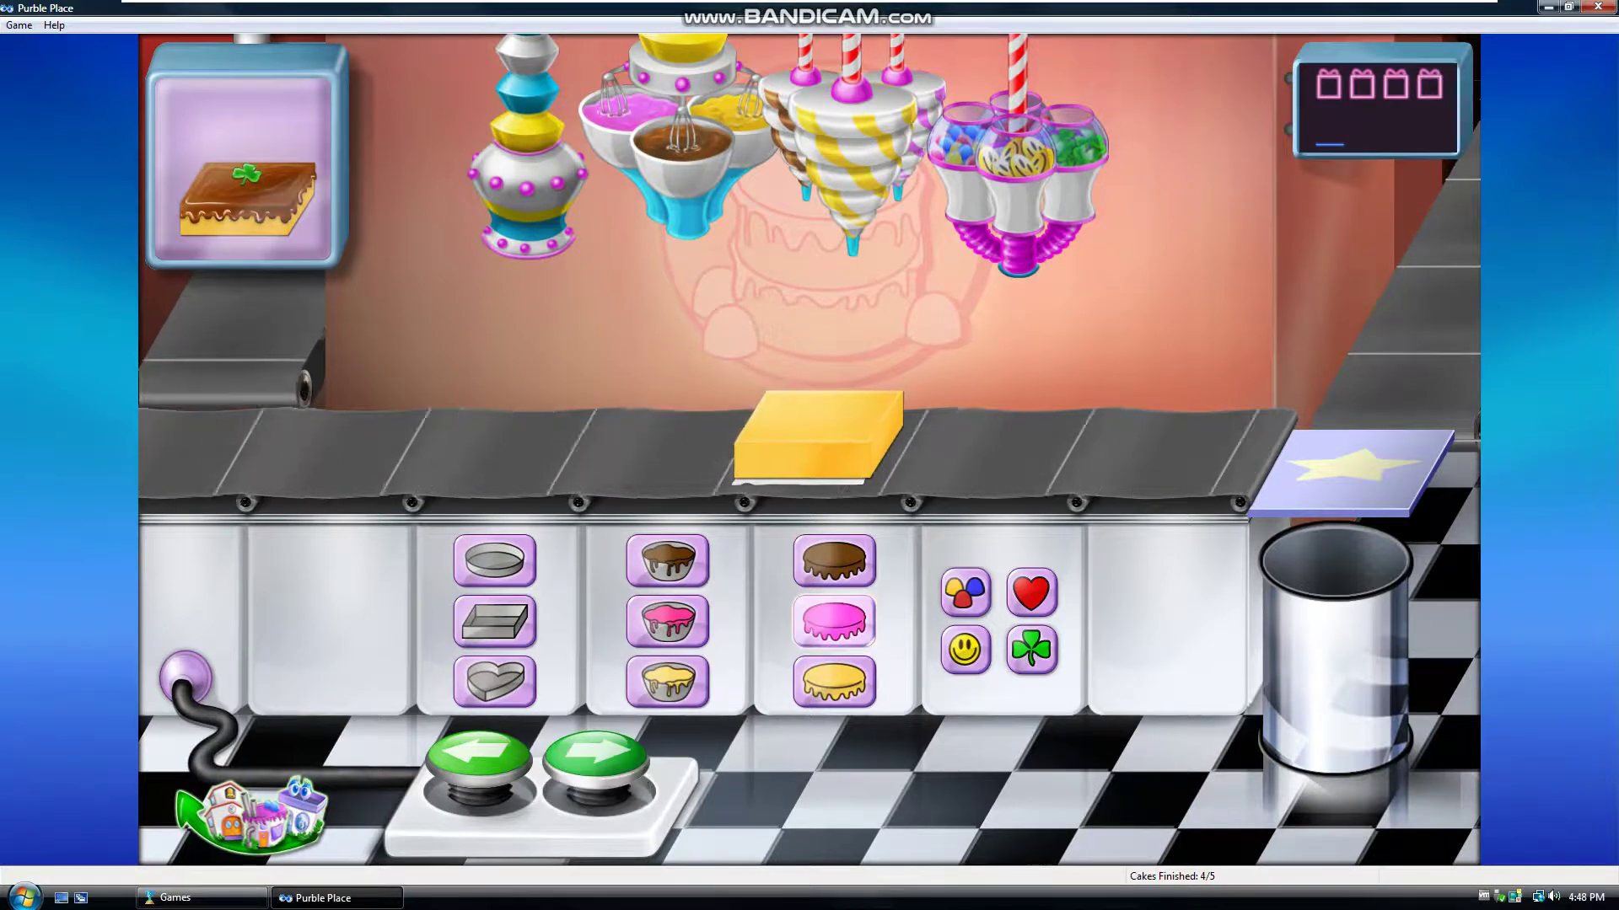
pyautogui.click(833, 560)
pyautogui.click(596, 753)
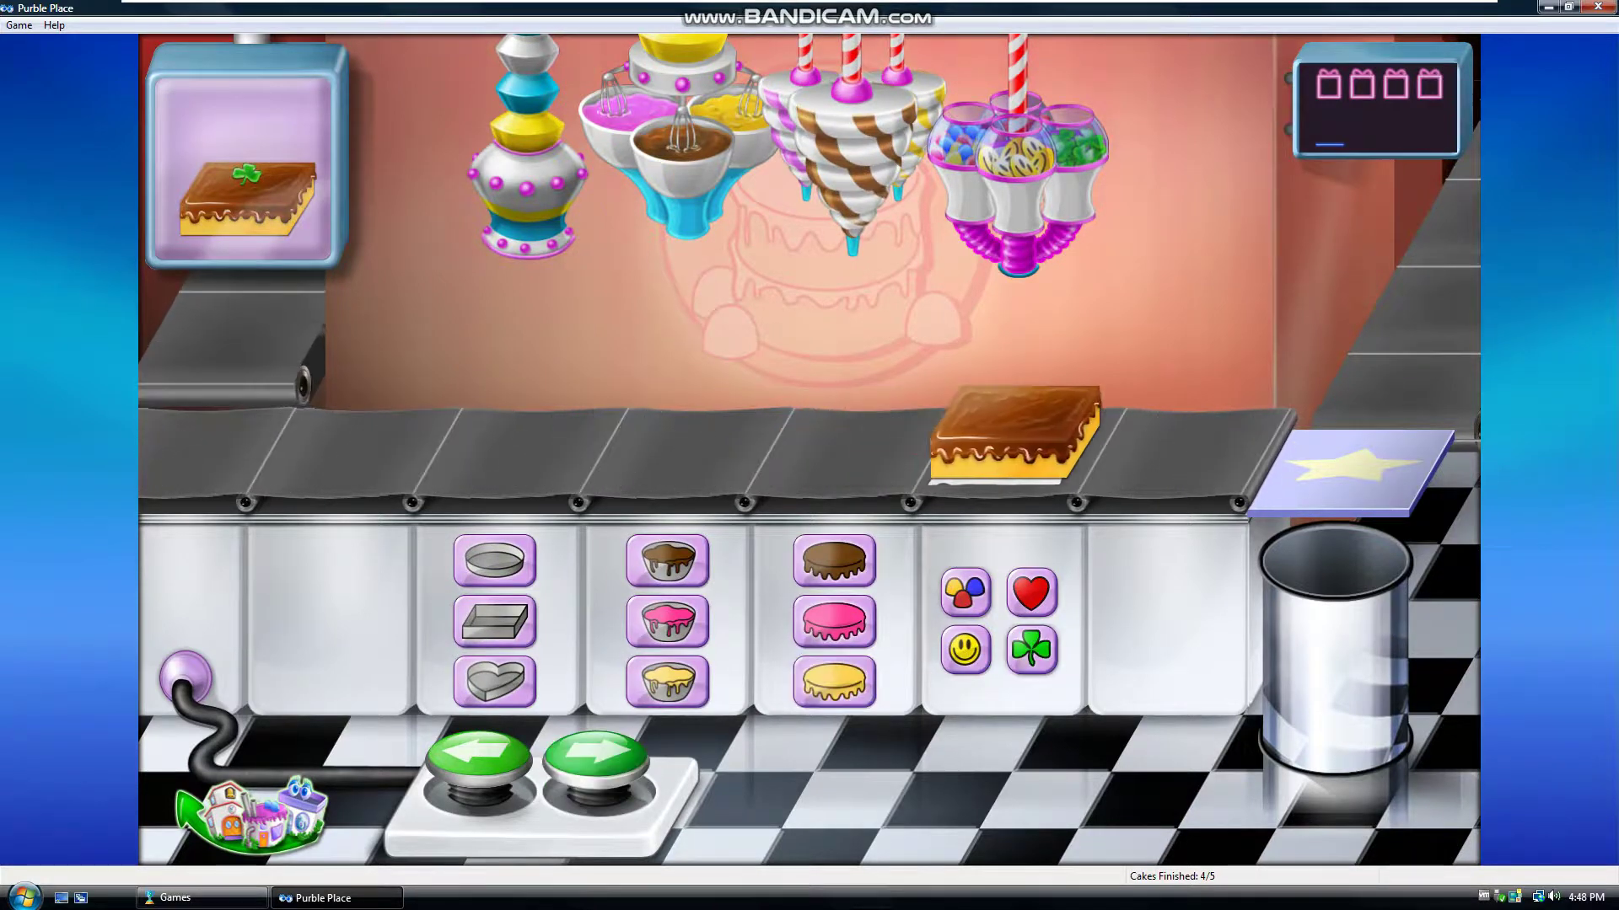
pyautogui.click(596, 752)
pyautogui.click(596, 753)
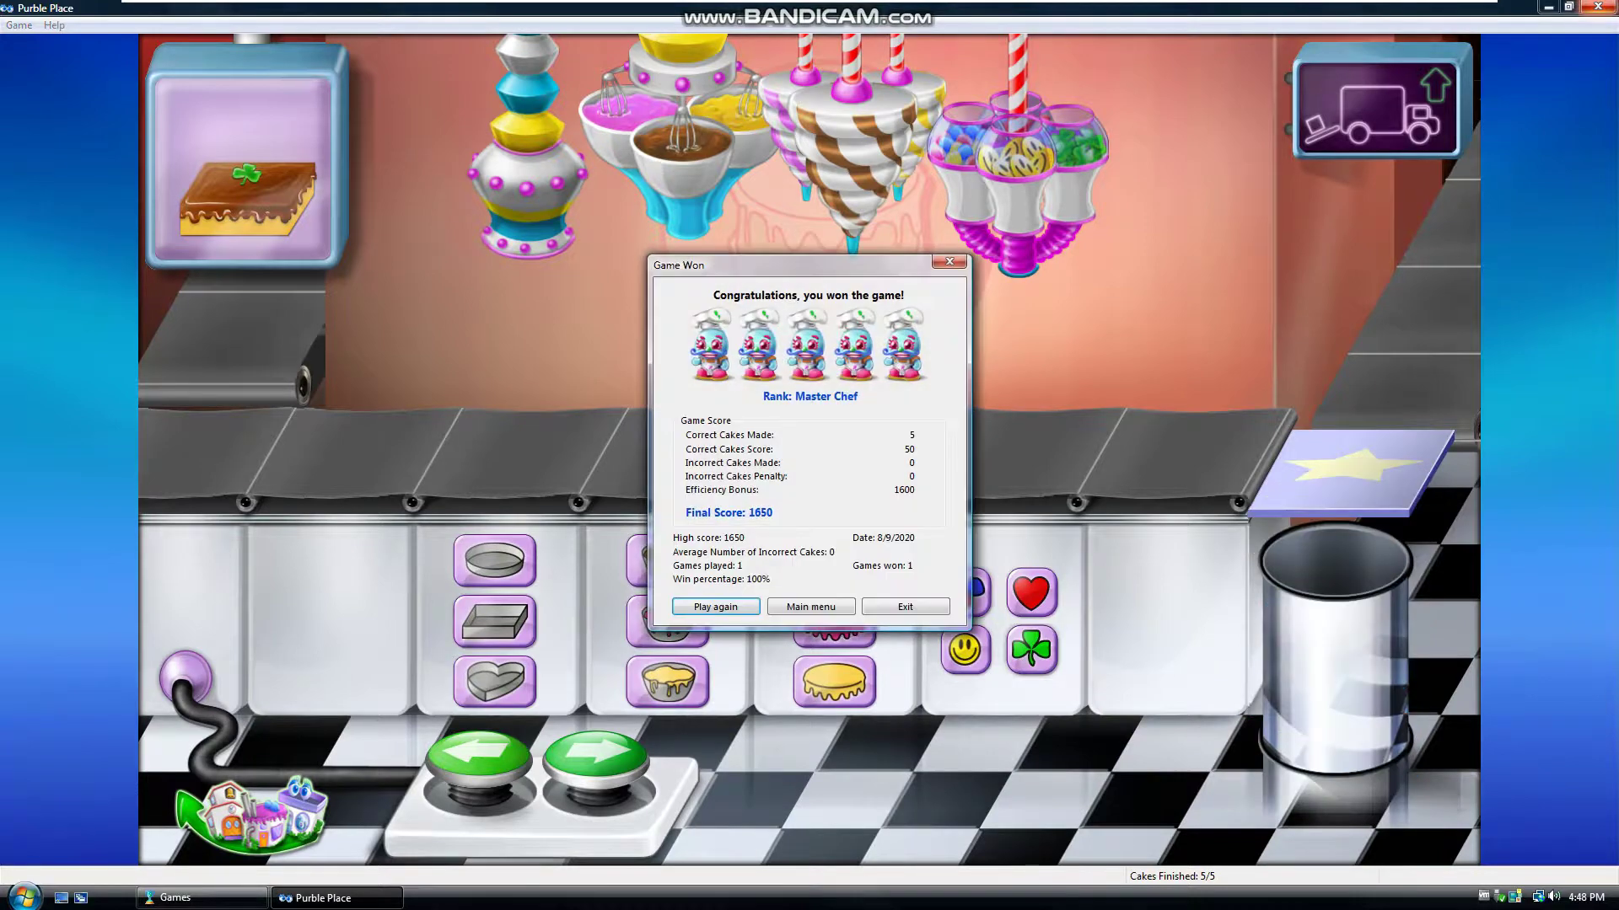
# Exit Purble Place and close the Games folder
pyautogui.click(905, 606)
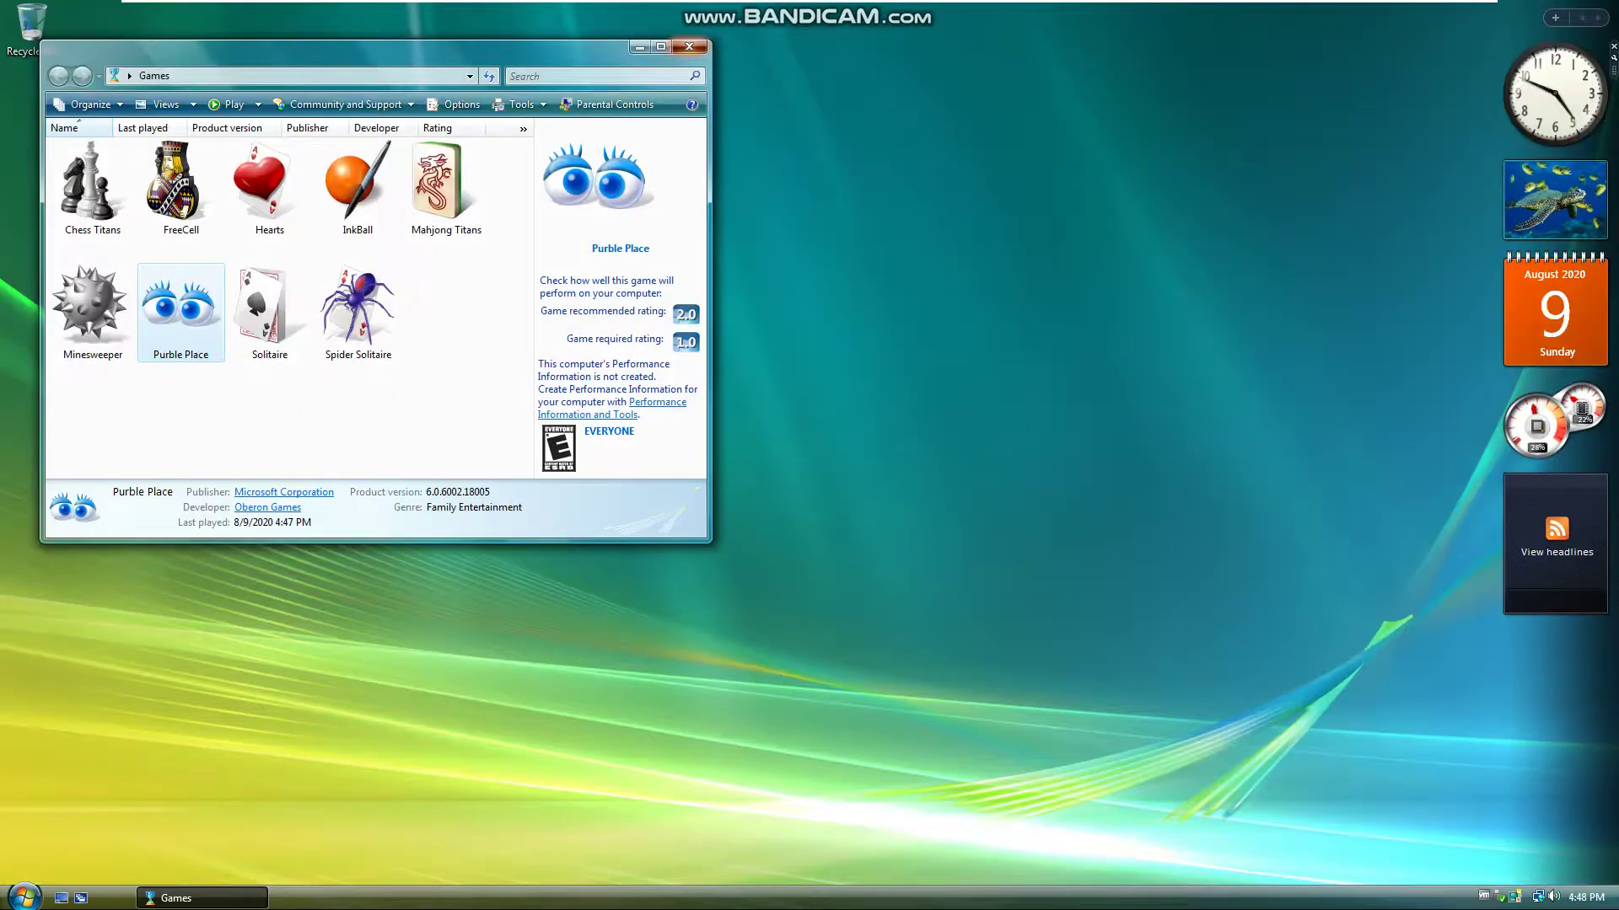
pyautogui.click(689, 46)
# Run winver to view the About Windows version information, move the dialog towards the middle of the desktop, and close it
pyautogui.click(24, 897)
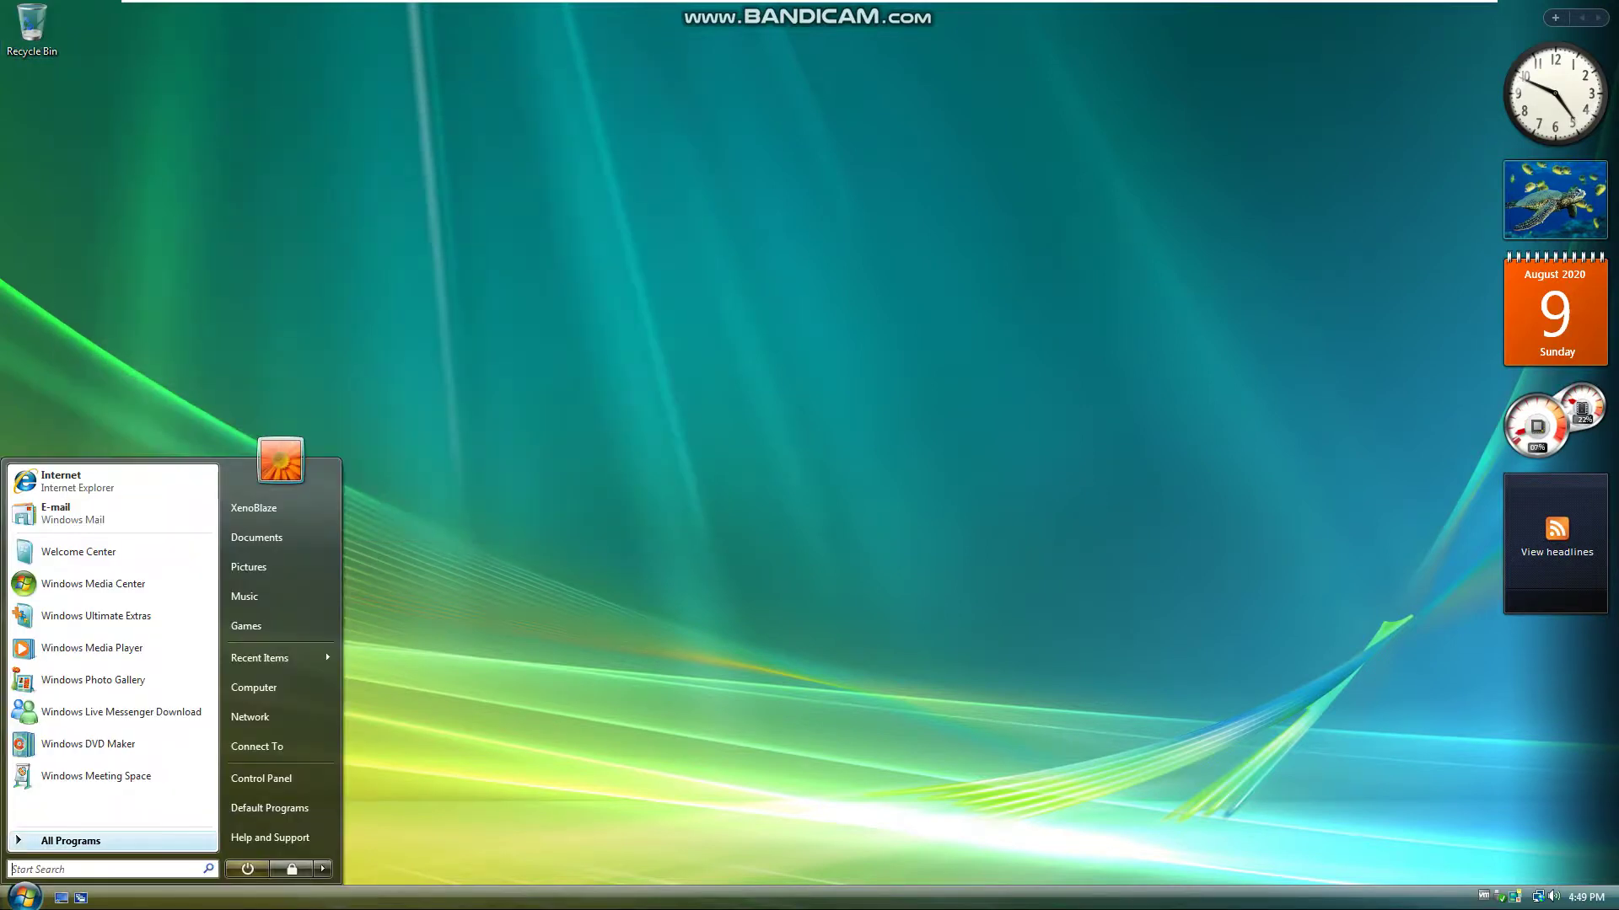
pyautogui.write('winver')
pyautogui.press('Return')
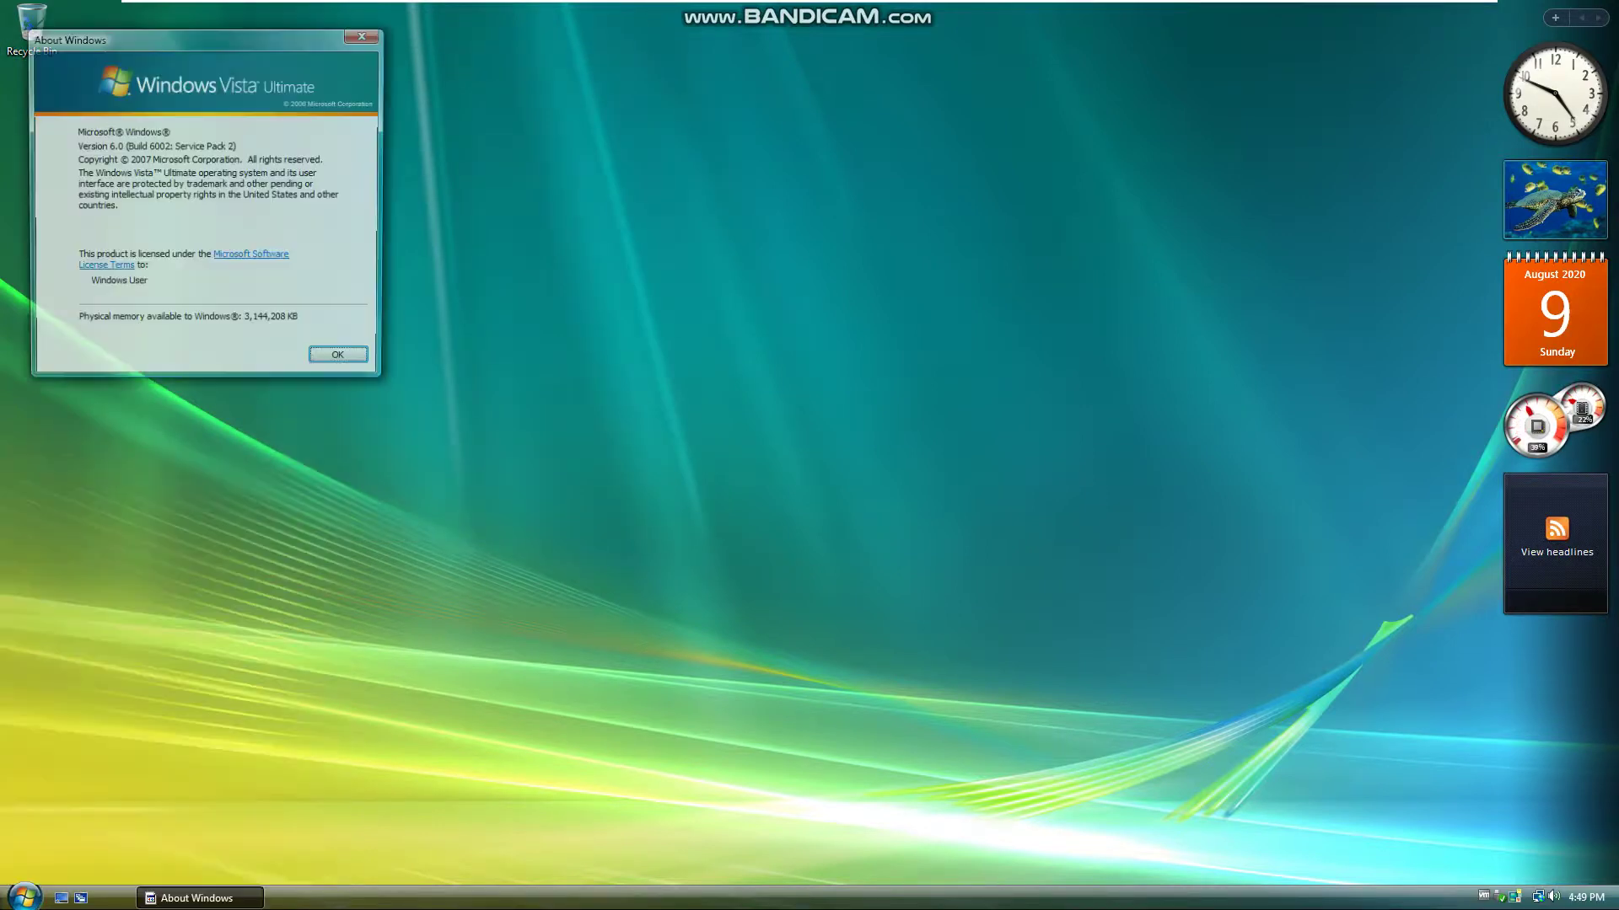
pyautogui.moveTo(121, 48); pyautogui.dragTo(654, 281)
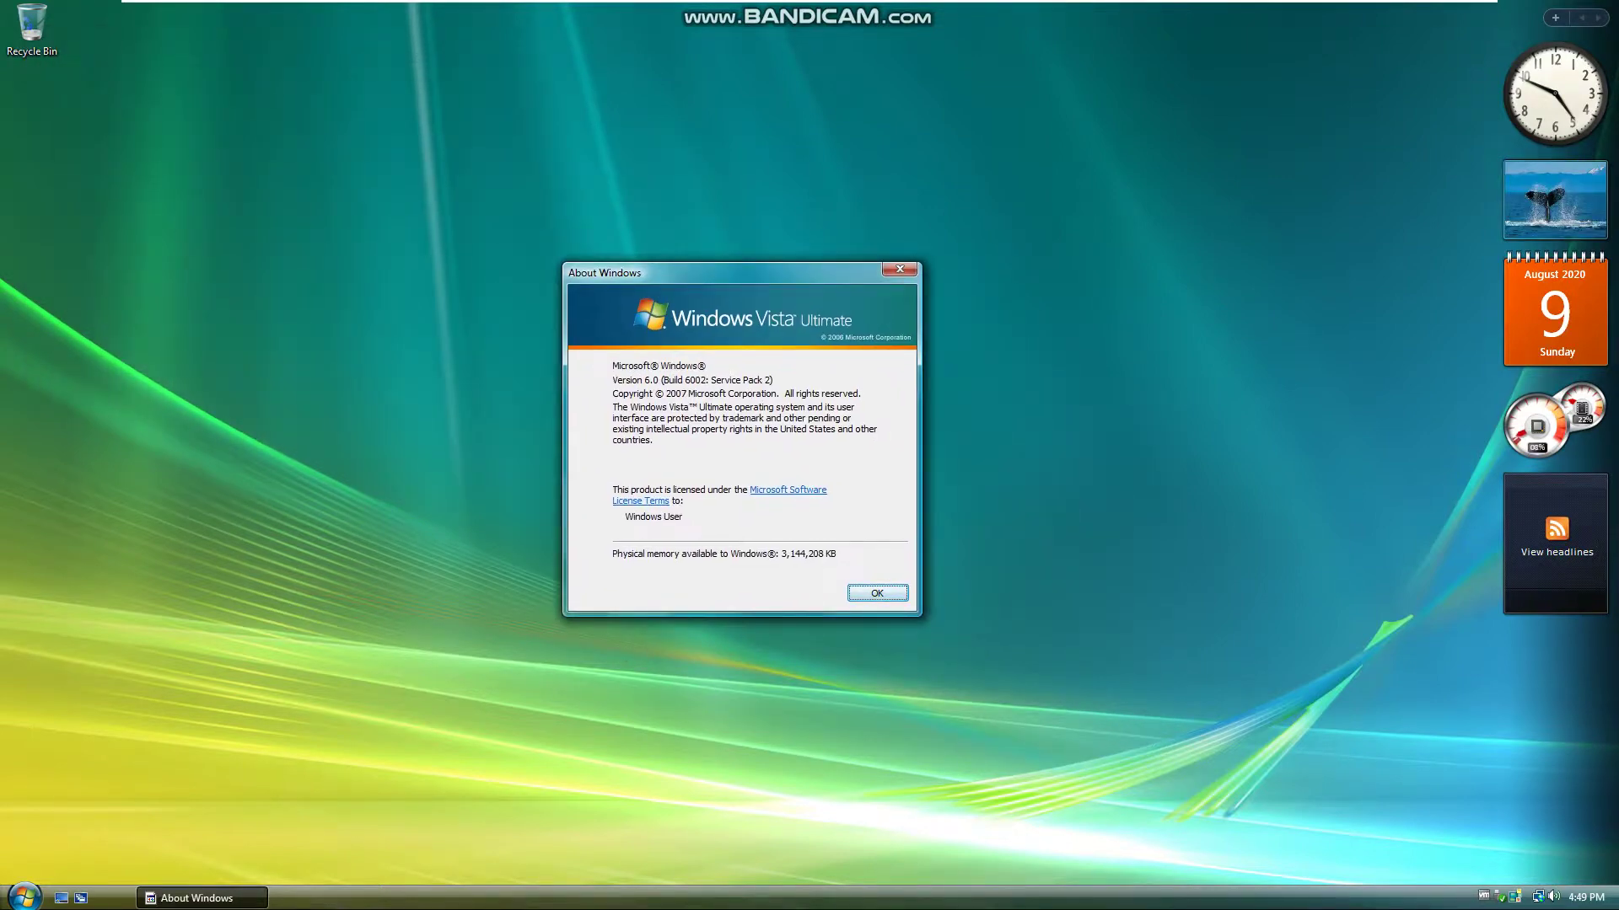
pyautogui.press('Return')
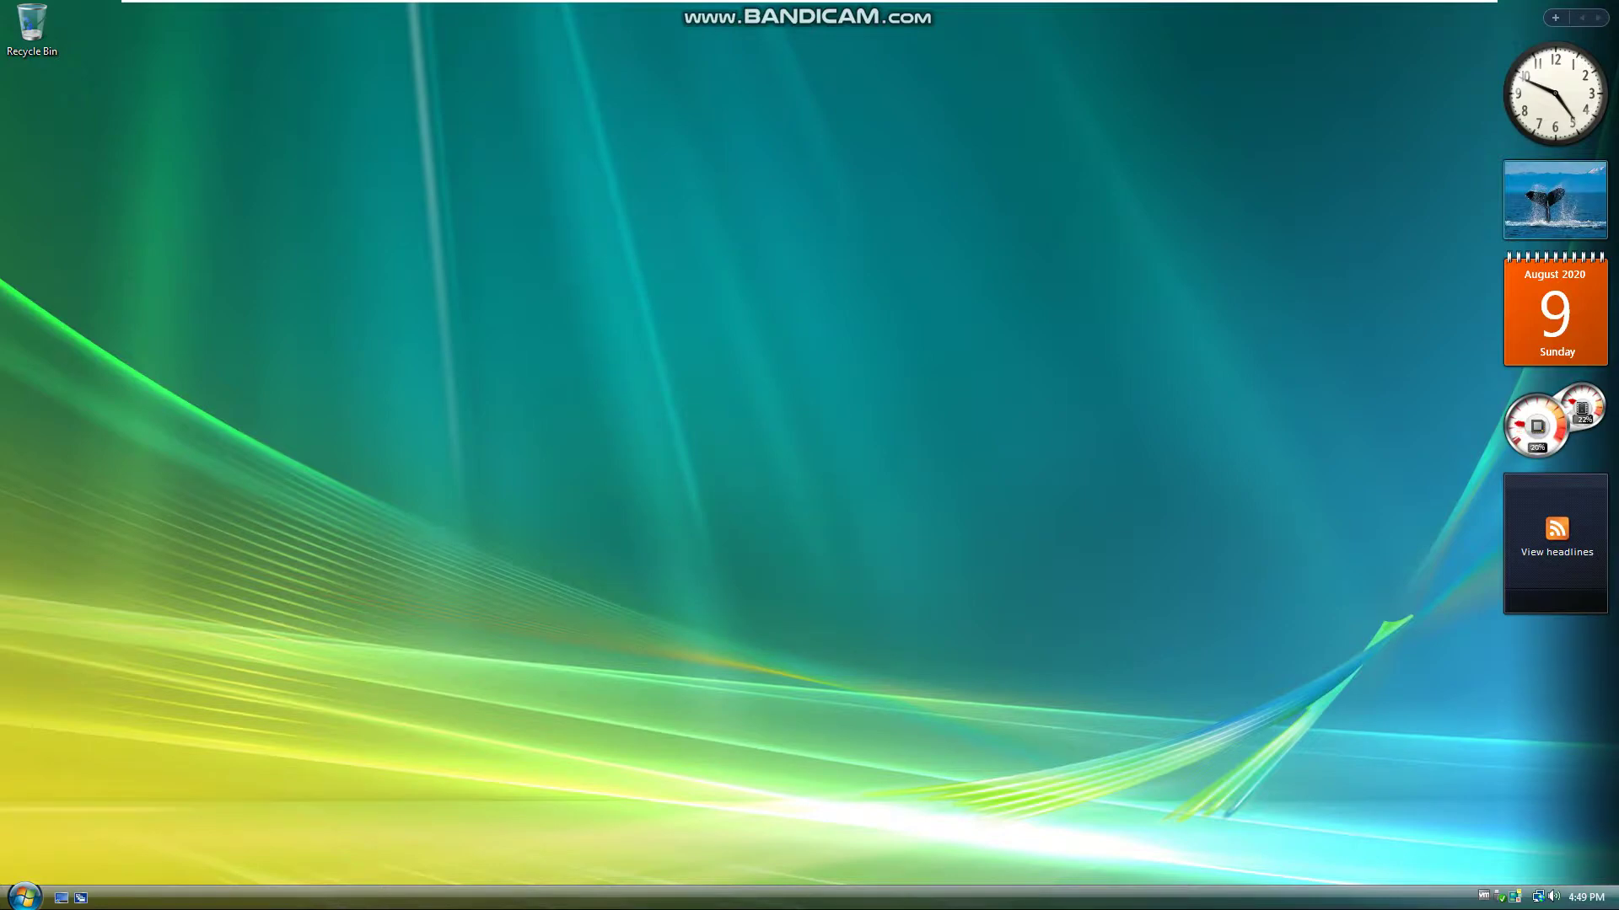
# Find Notepad by searching for "note", open it and maximize its window
pyautogui.press('super')
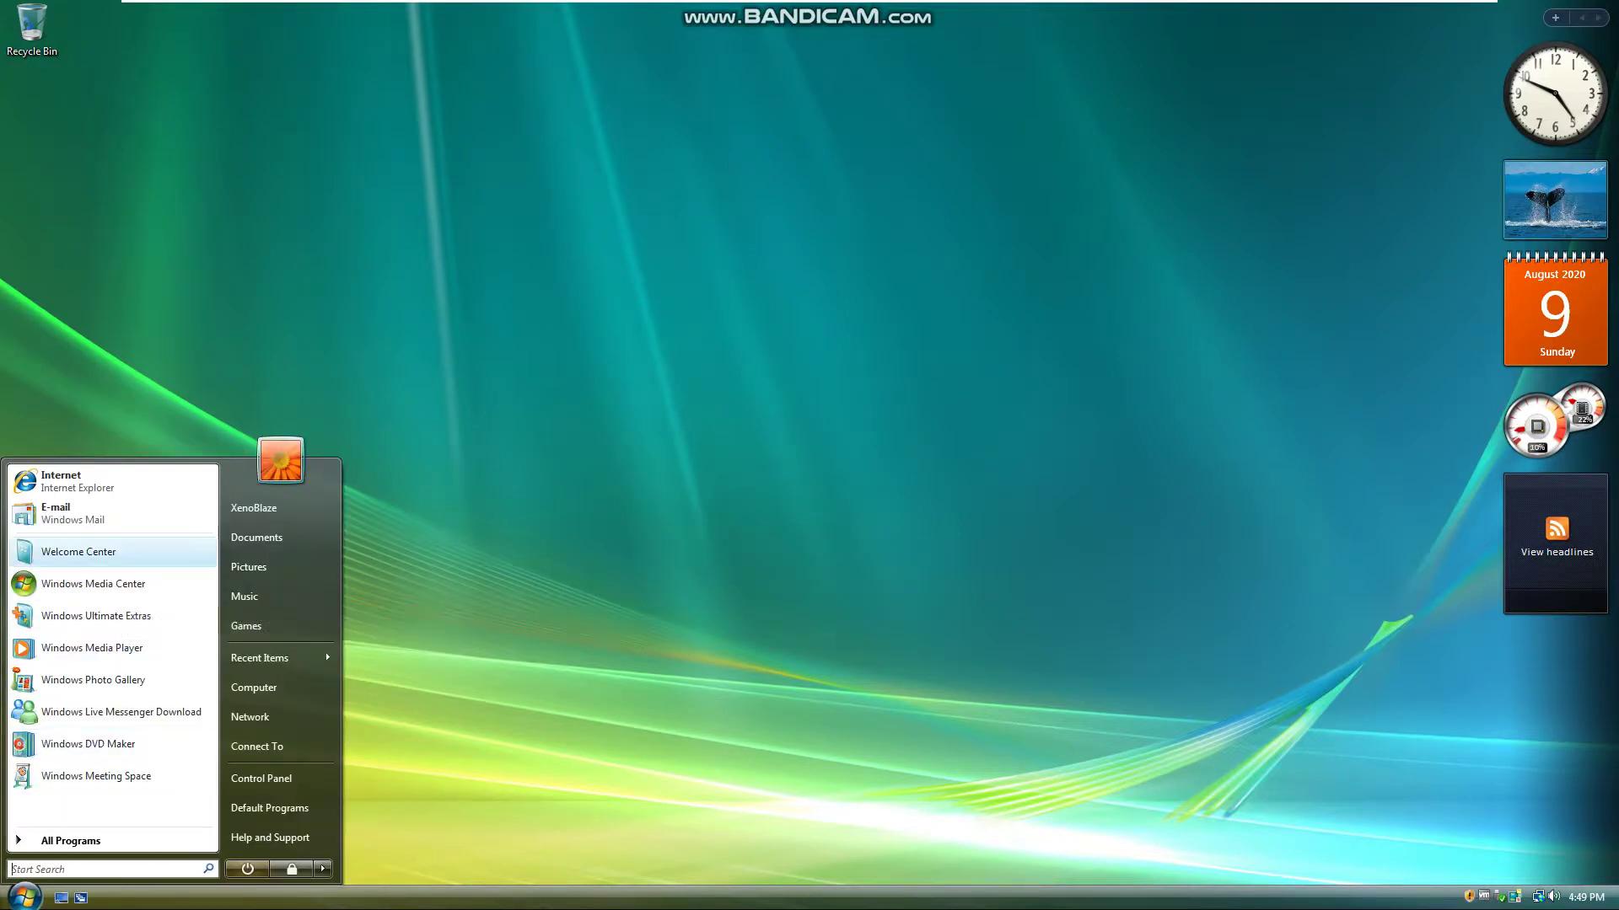
pyautogui.write('note')
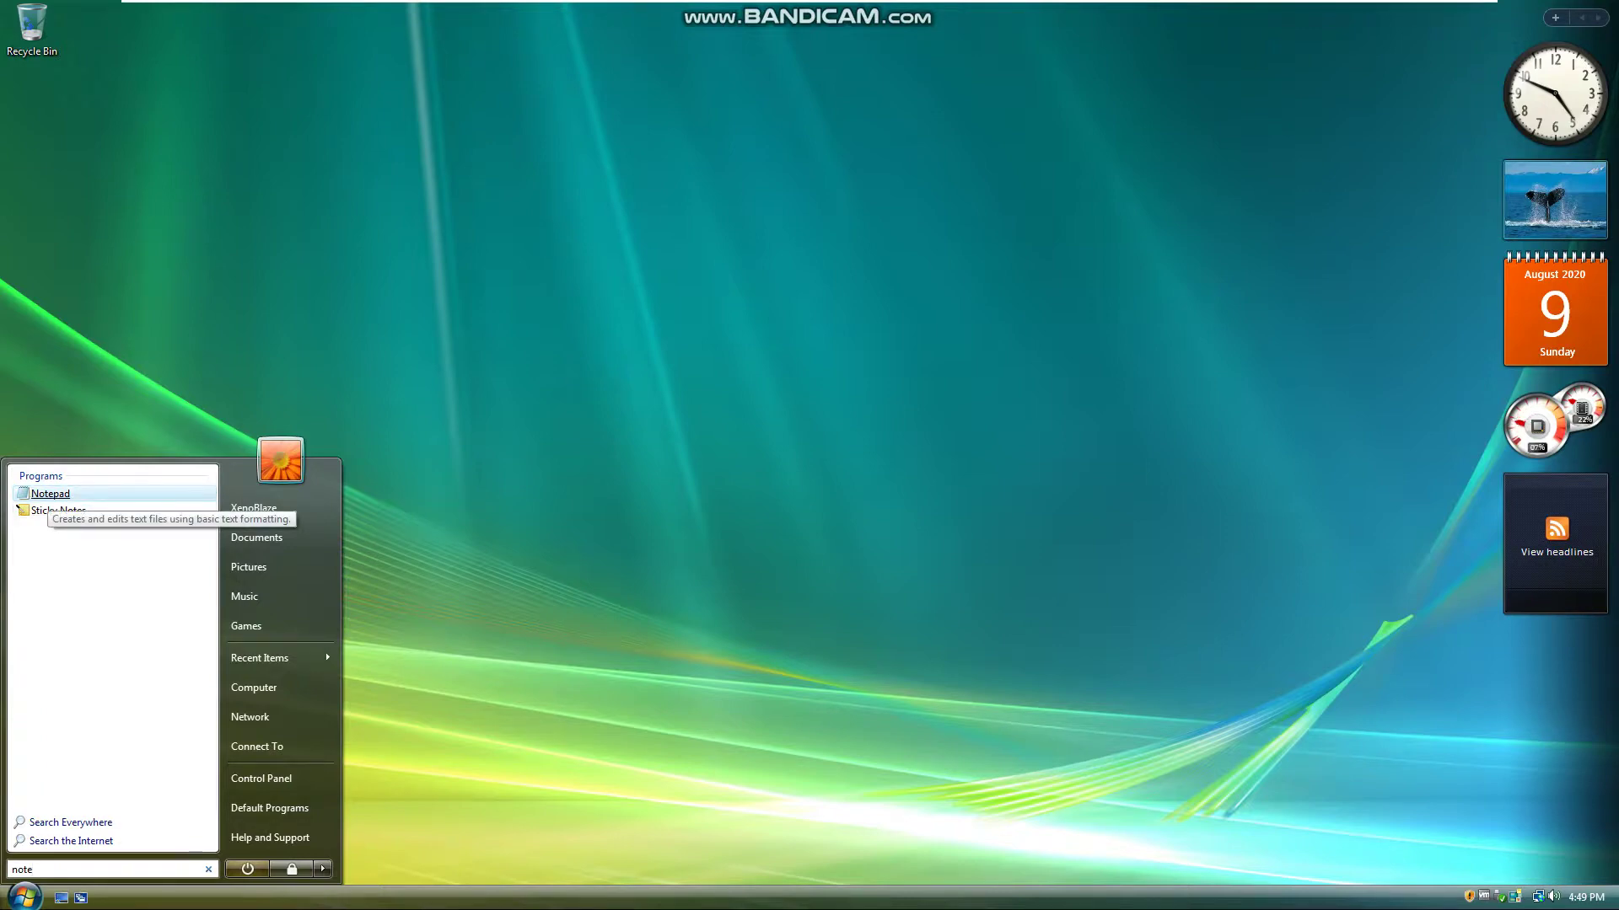
pyautogui.press('Return')
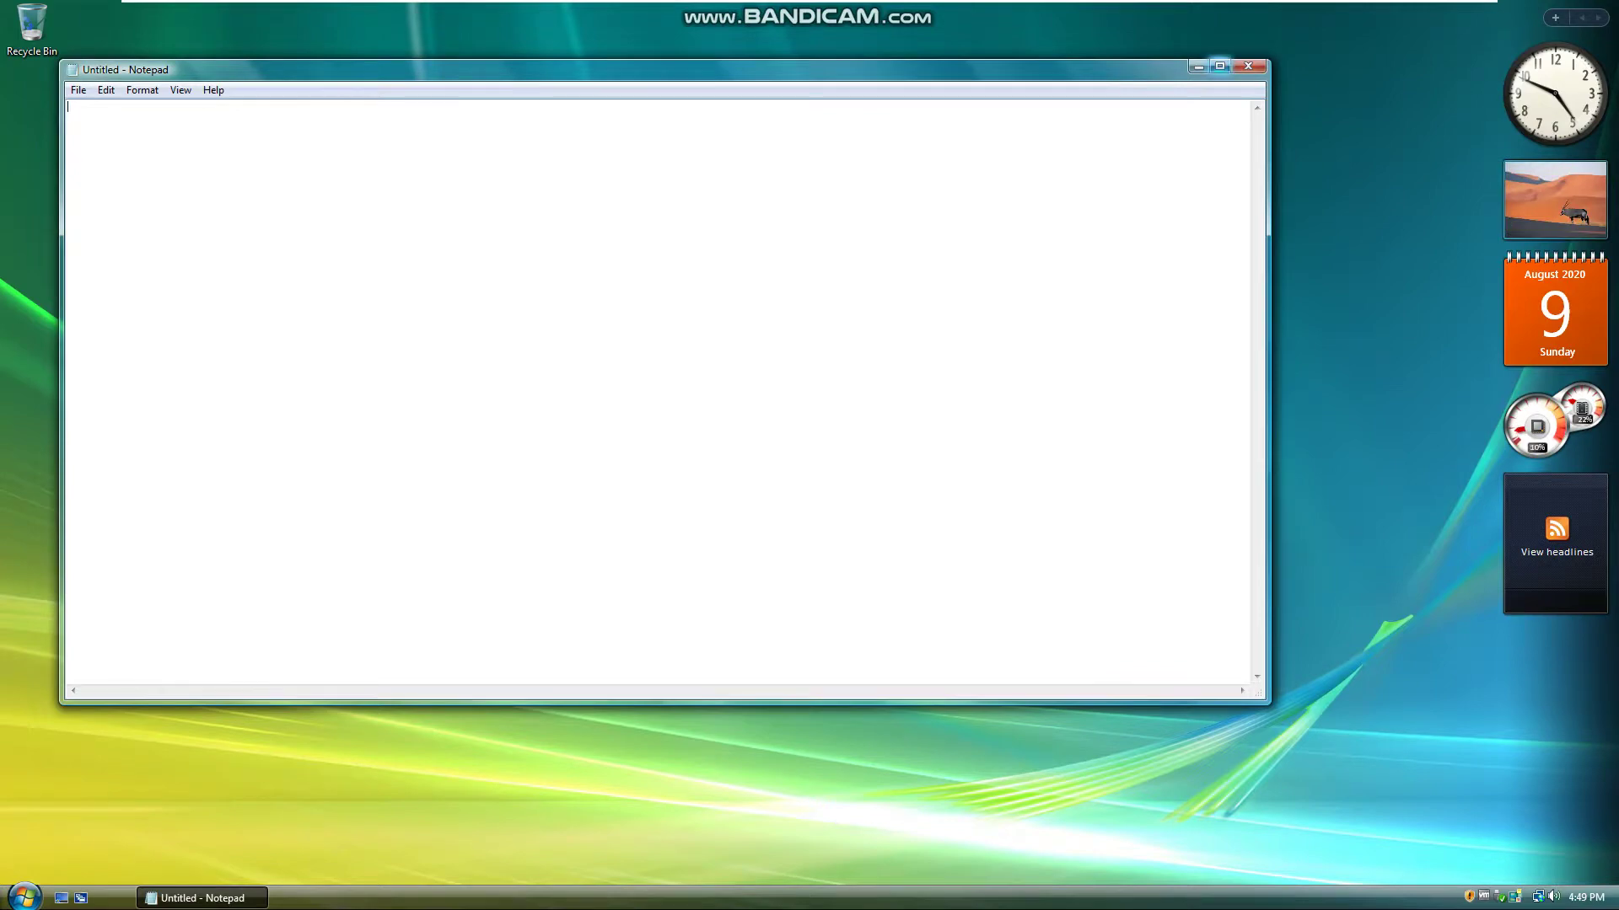
pyautogui.click(1220, 66)
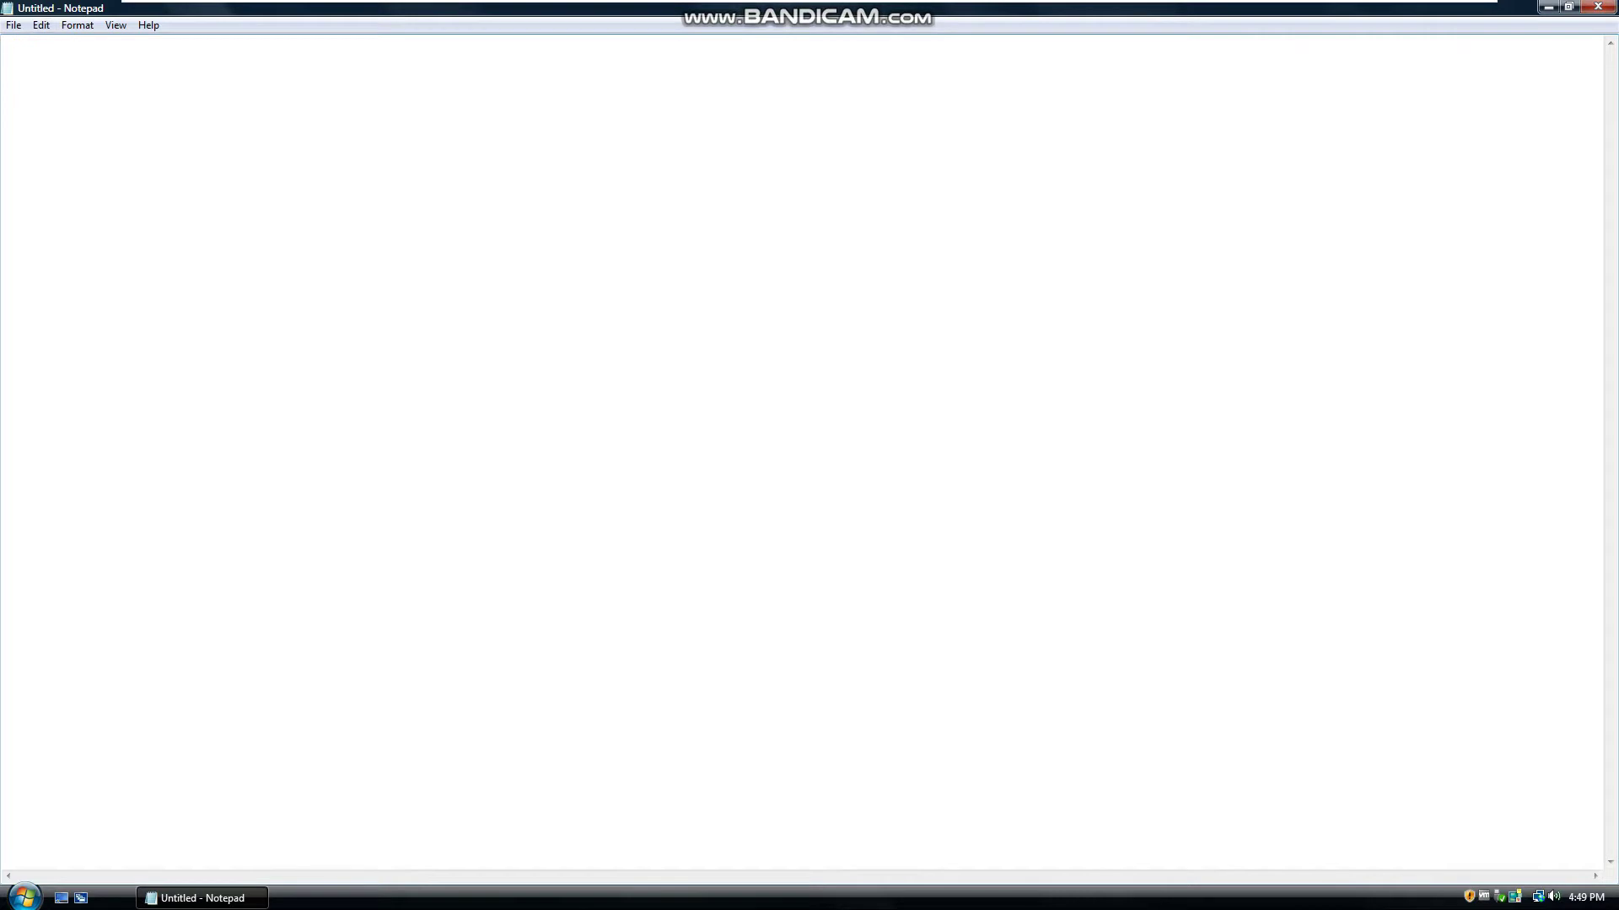
# Set the Notepad font to Lucida Console Regular at size 36 and enter "We" in the document
pyautogui.click(76, 24)
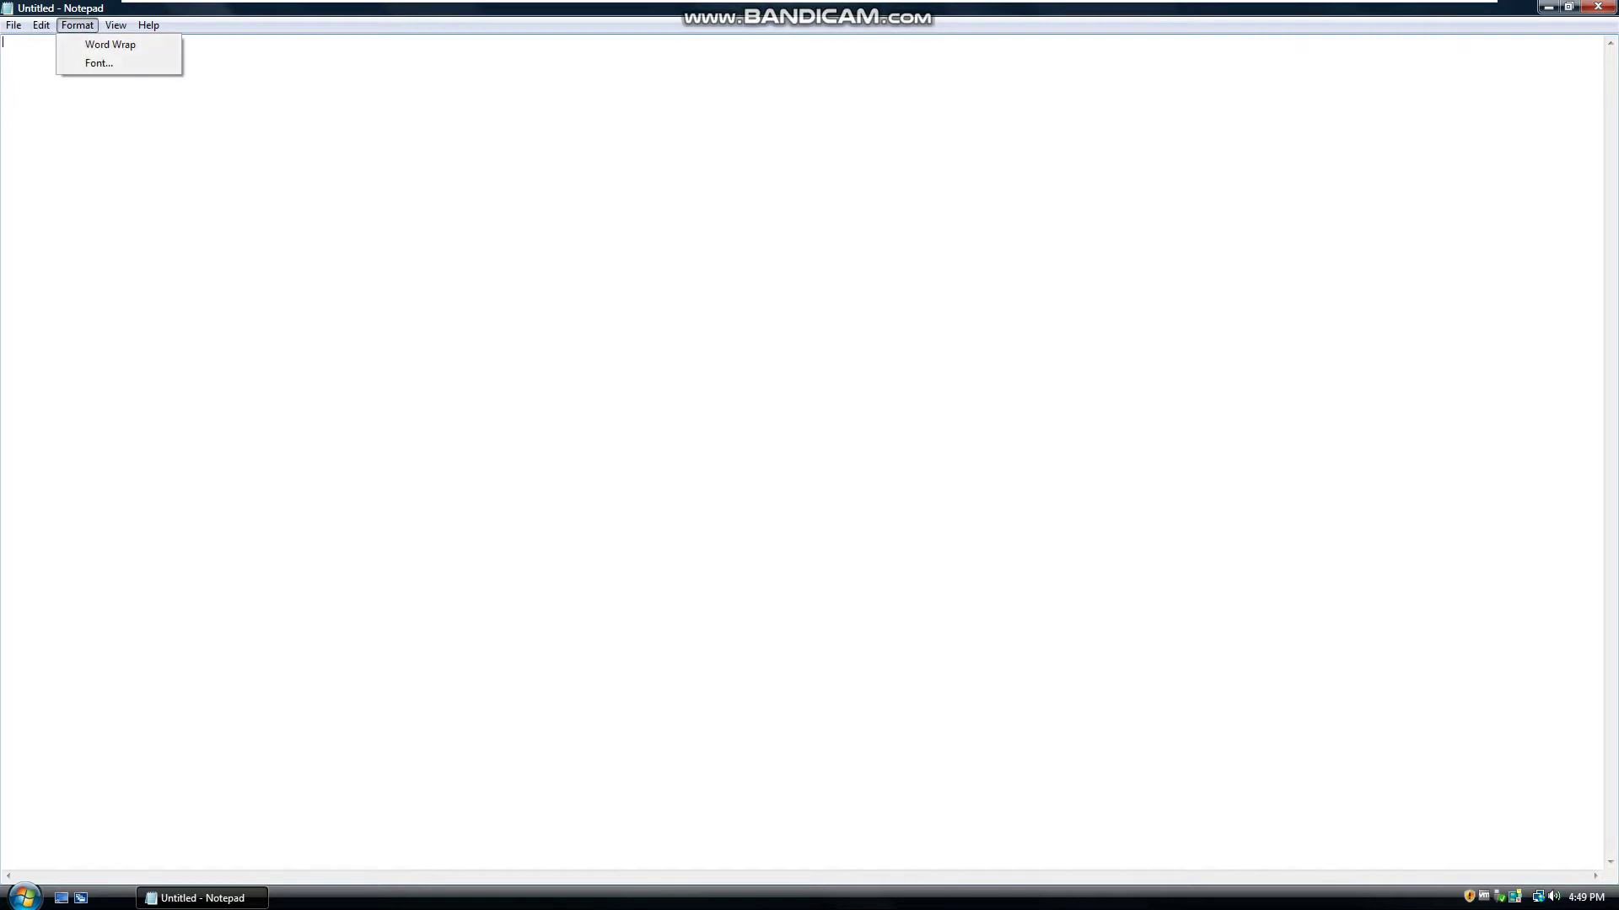
pyautogui.click(99, 62)
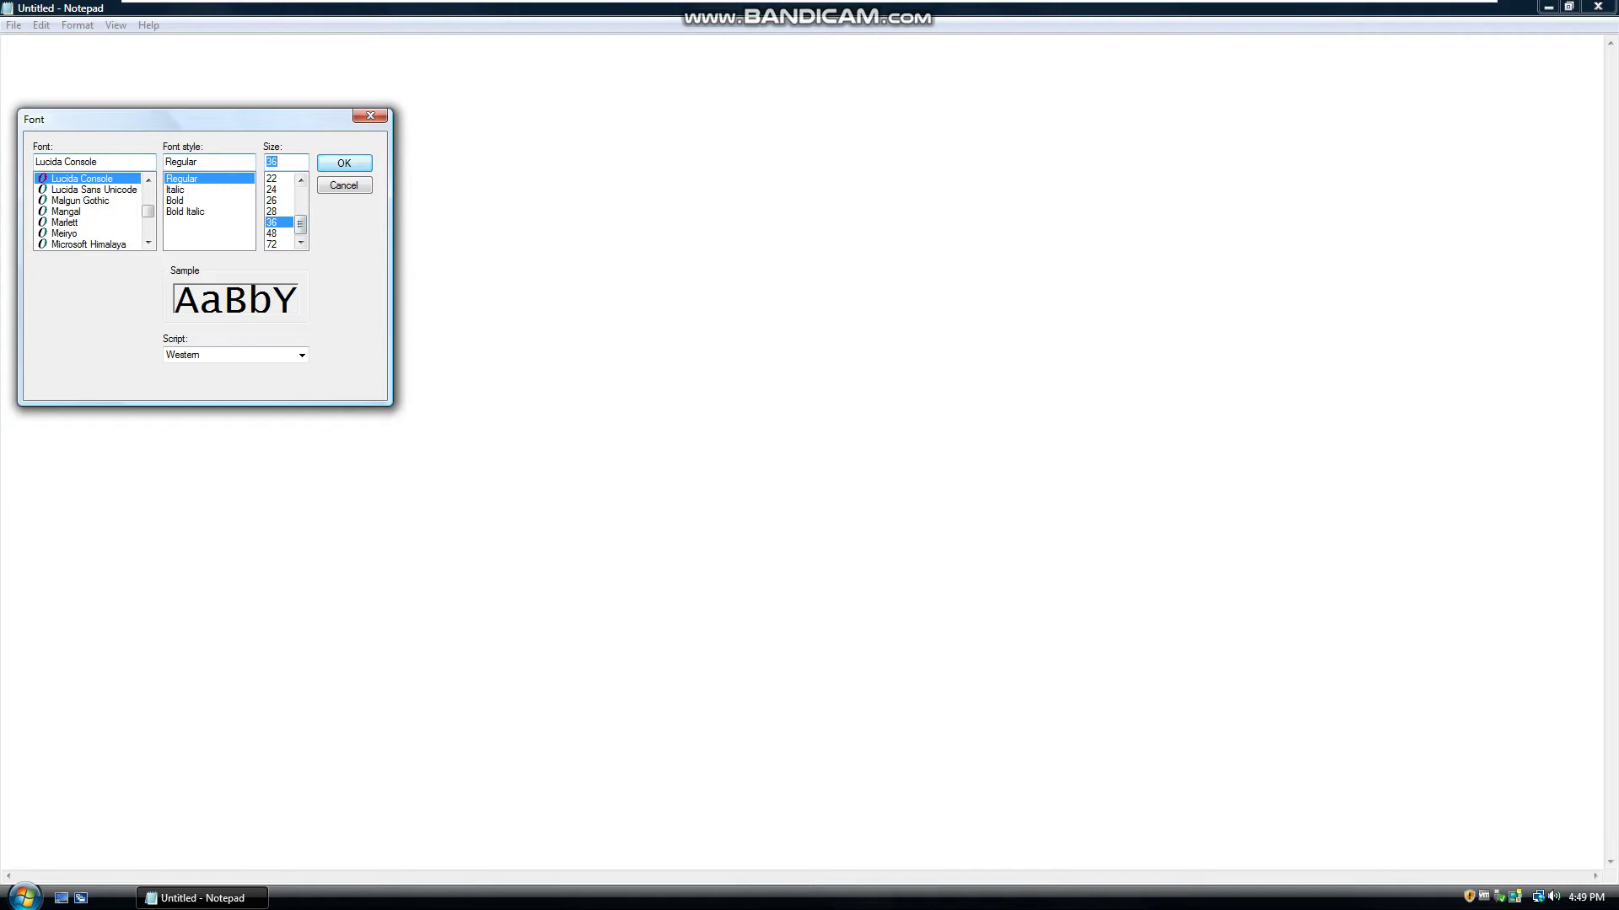
pyautogui.press('Return')
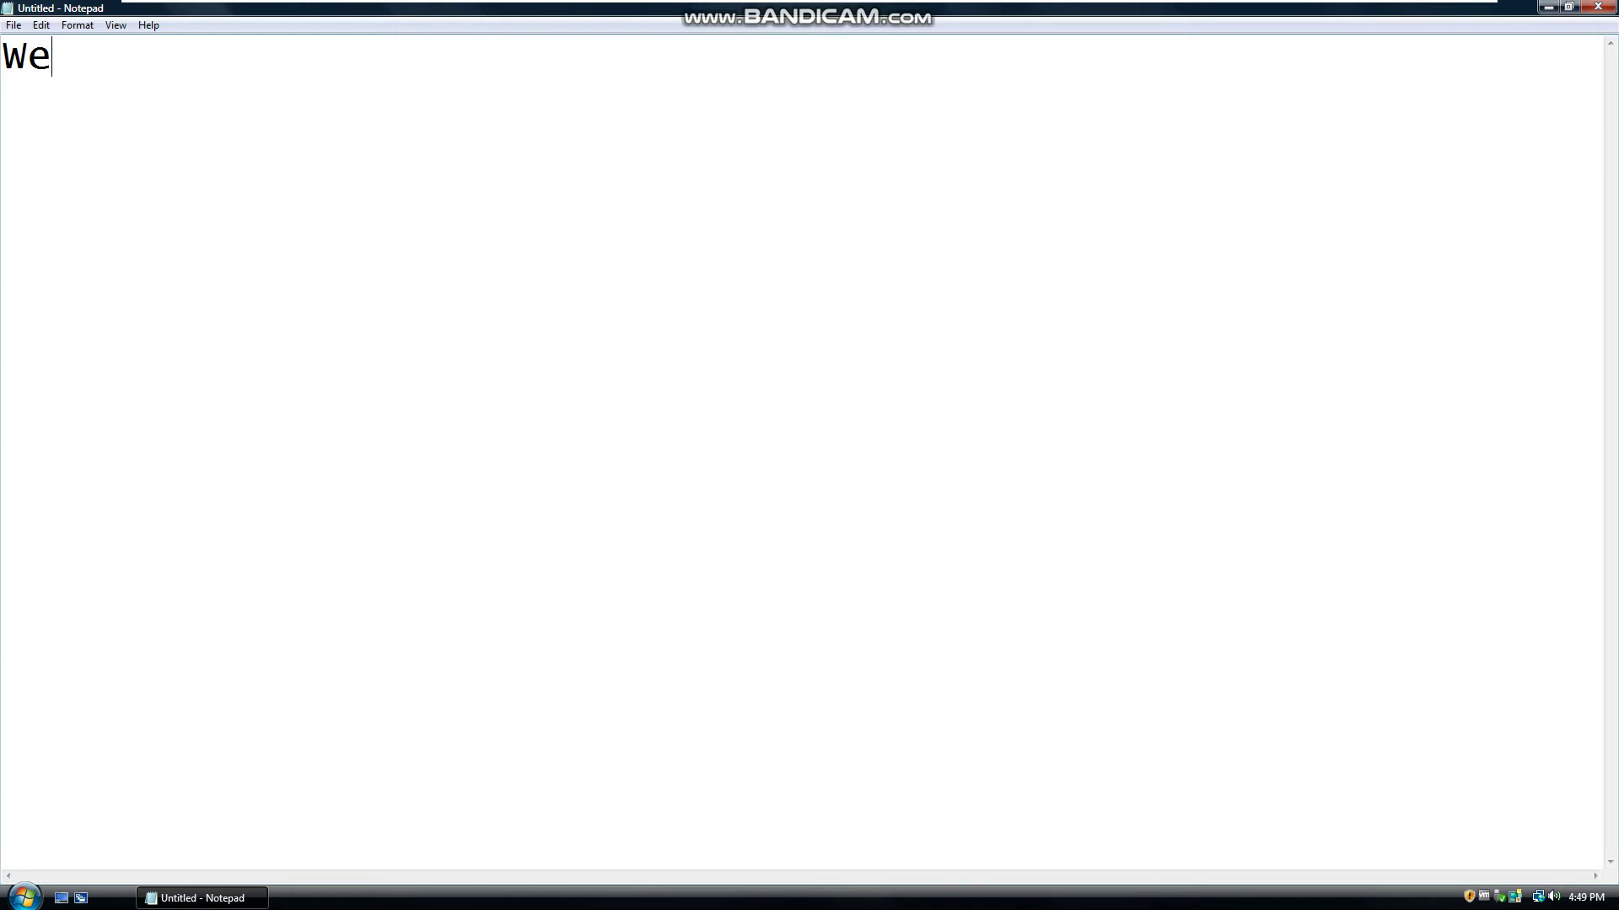
pyautogui.moveTo(809, 3)
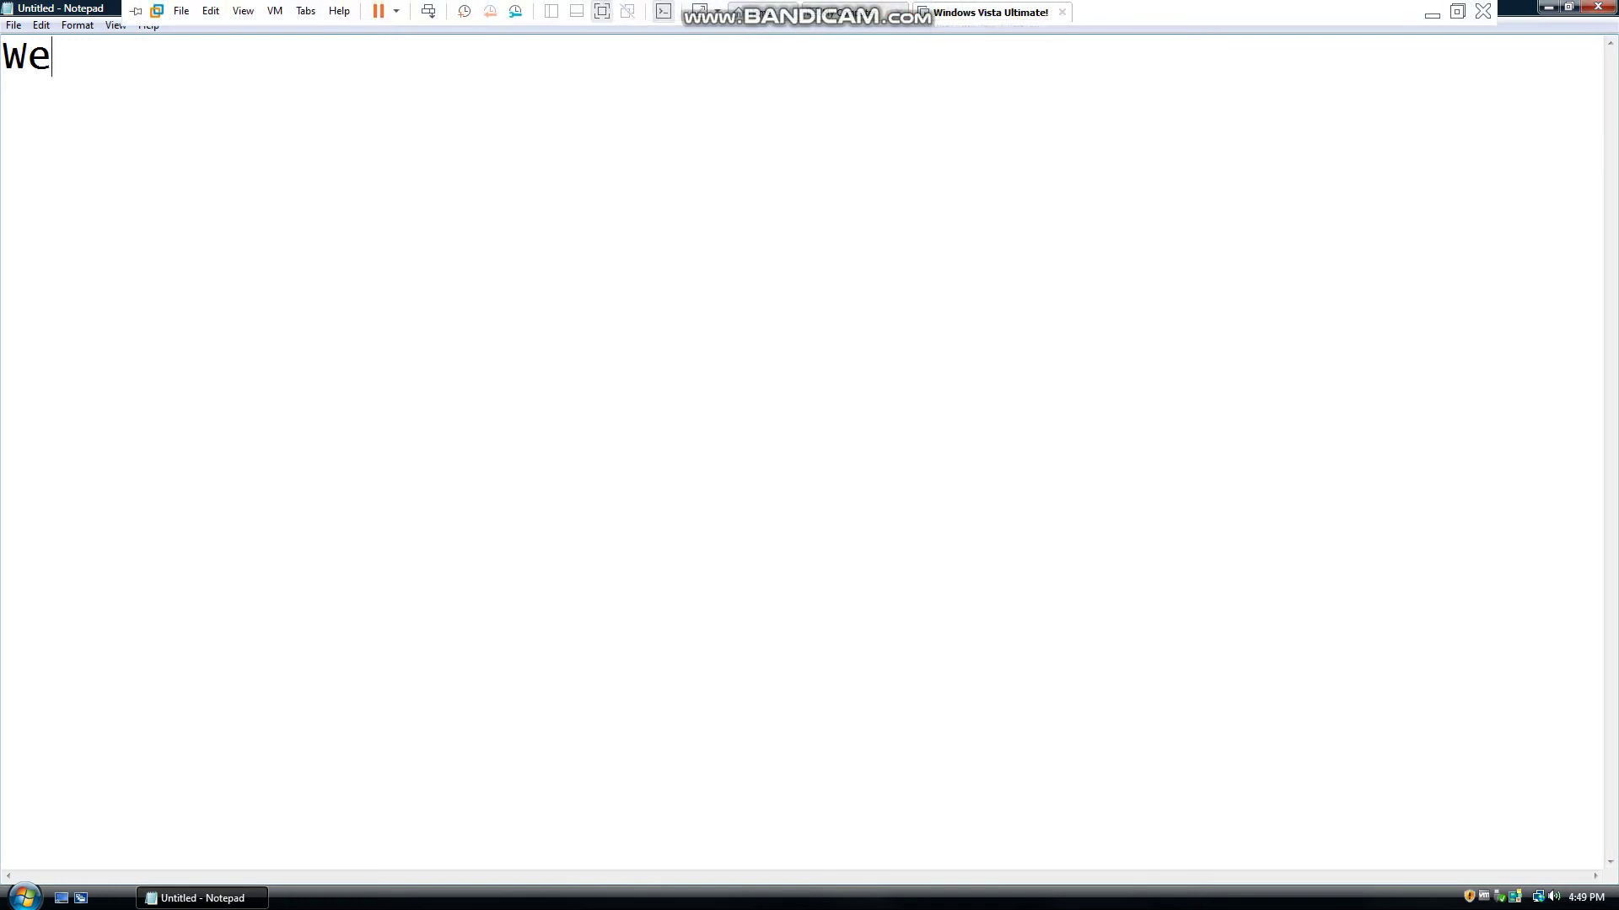
pyautogui.moveTo(868, 4)
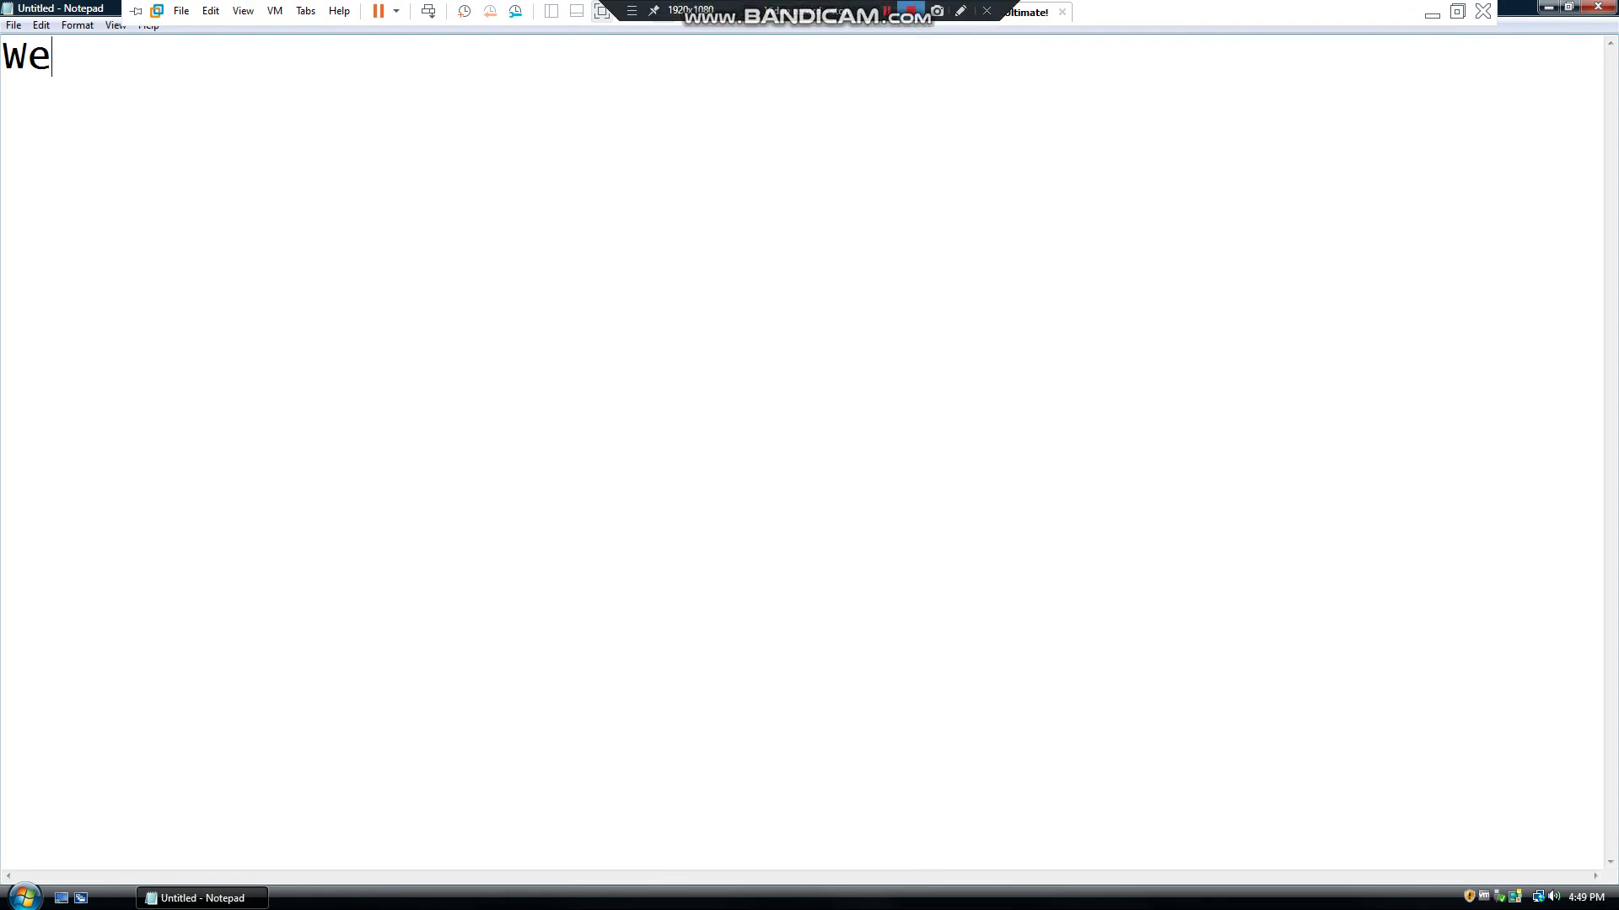